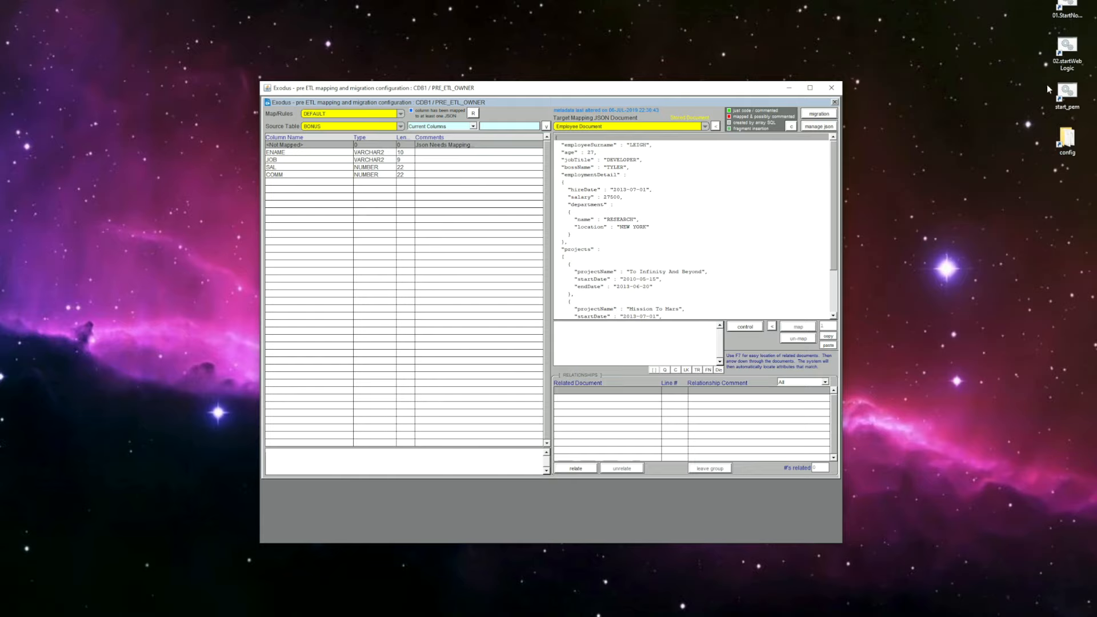
Open start_pem in Notepad++ to examine its launch command, FORMS_PATH in default.env and the [pem] section of formsweb.cfg.
right_click(1070, 91)
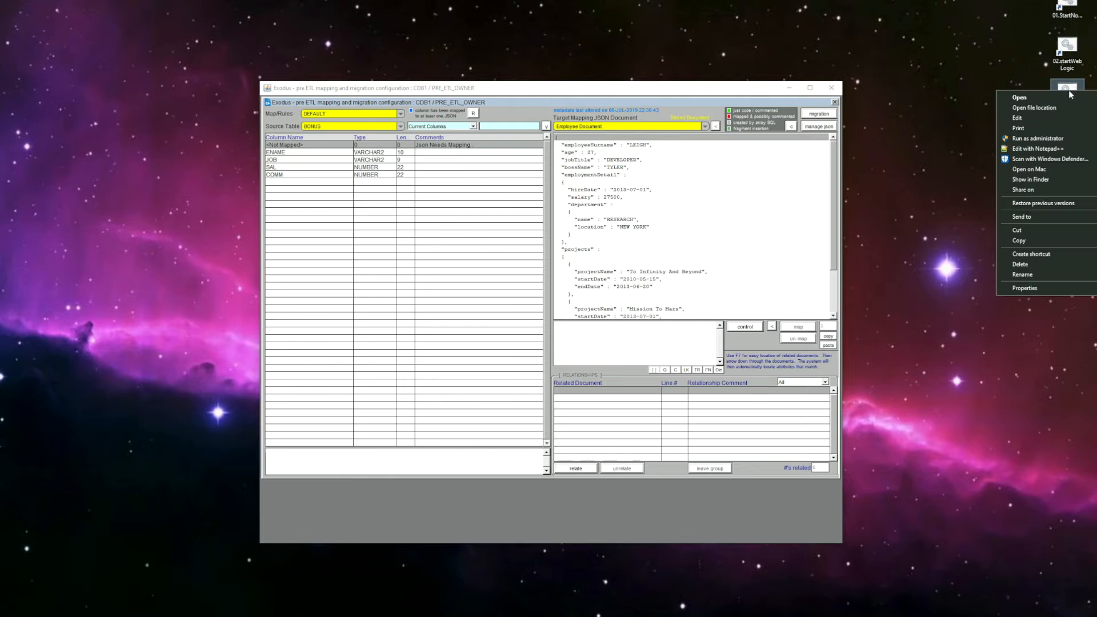
left_click(1045, 149)
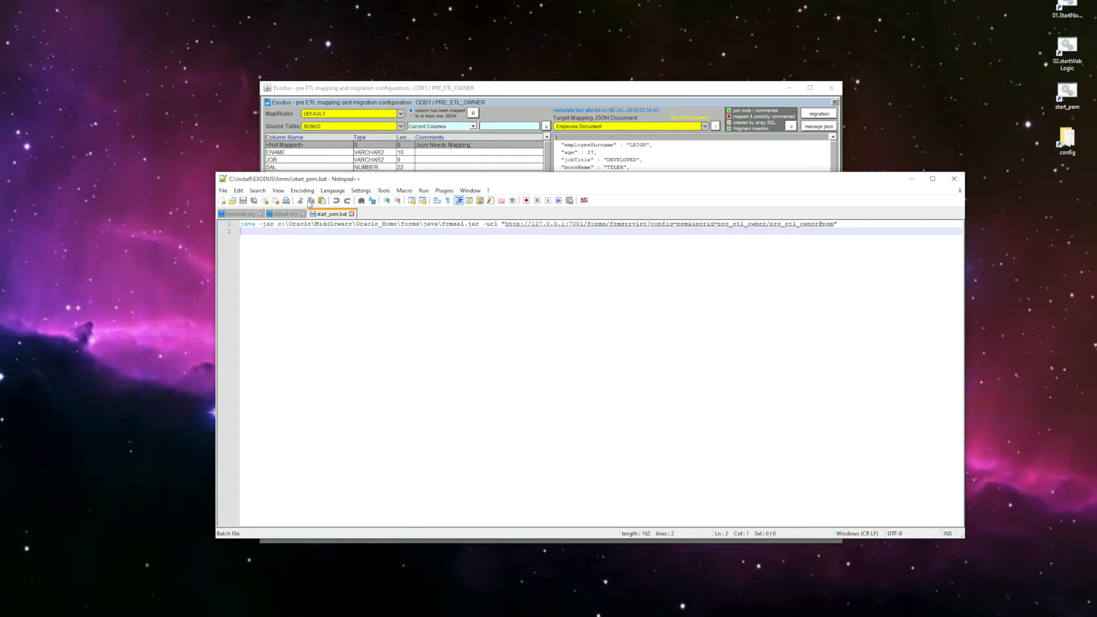
left_click(286, 213)
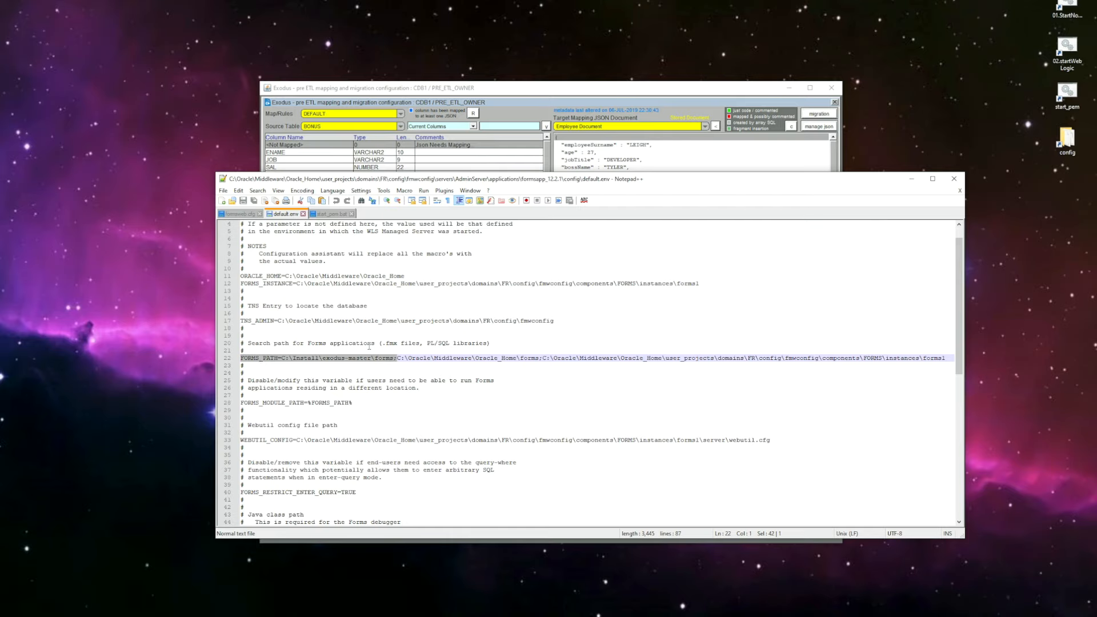
left_click(242, 215)
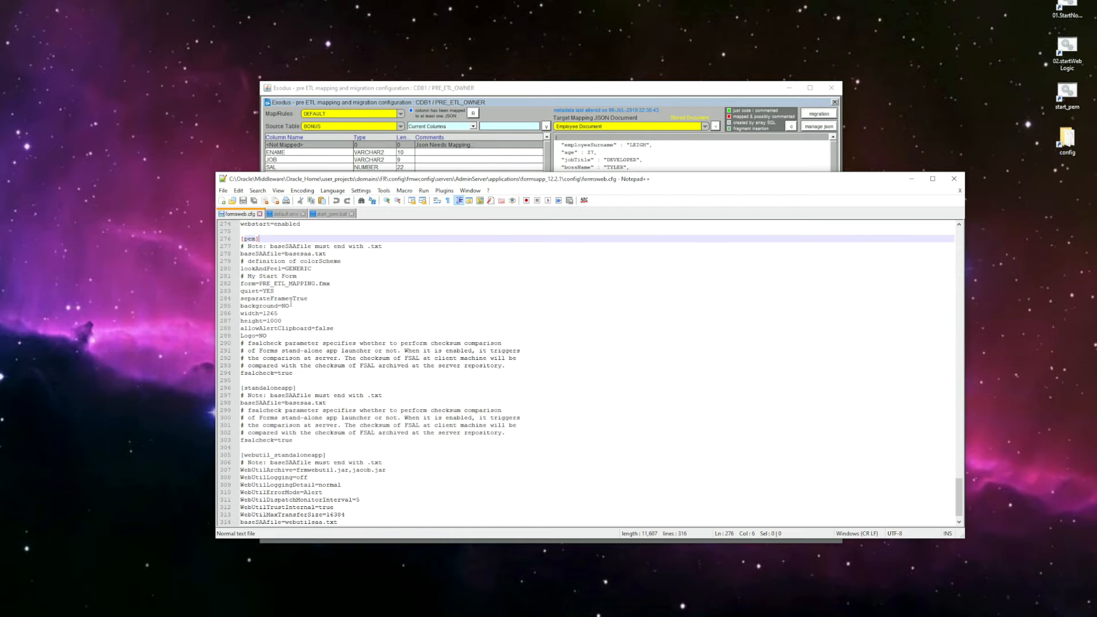
left_click_drag(263, 239, 237, 240)
left_click(955, 181)
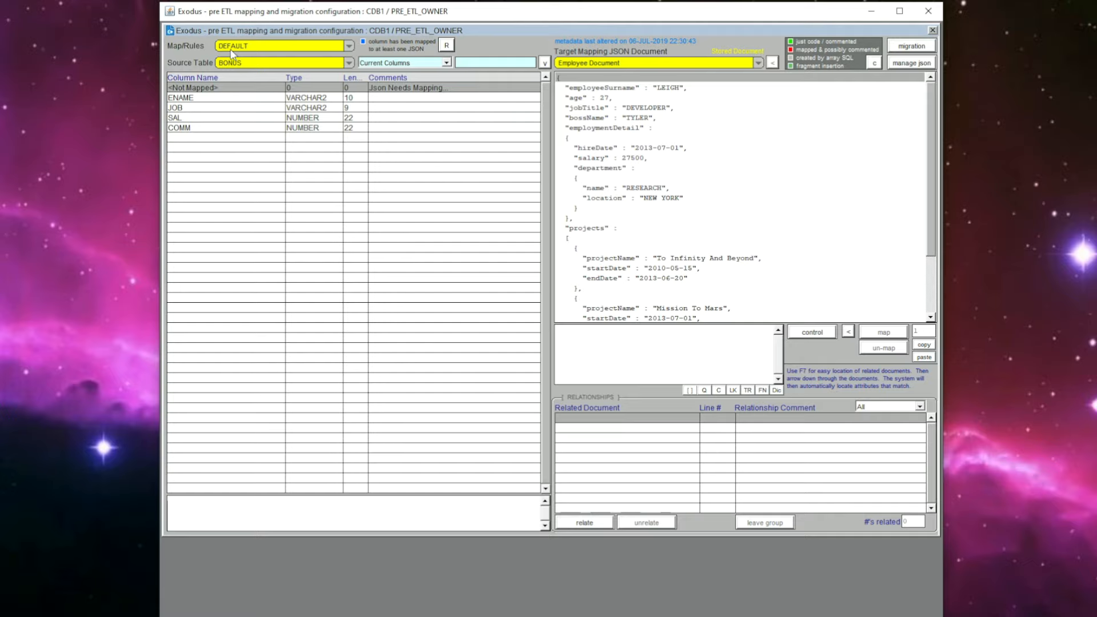
Set the map rules to DEMO and the source table to EMPLOYEE.
left_click(232, 48)
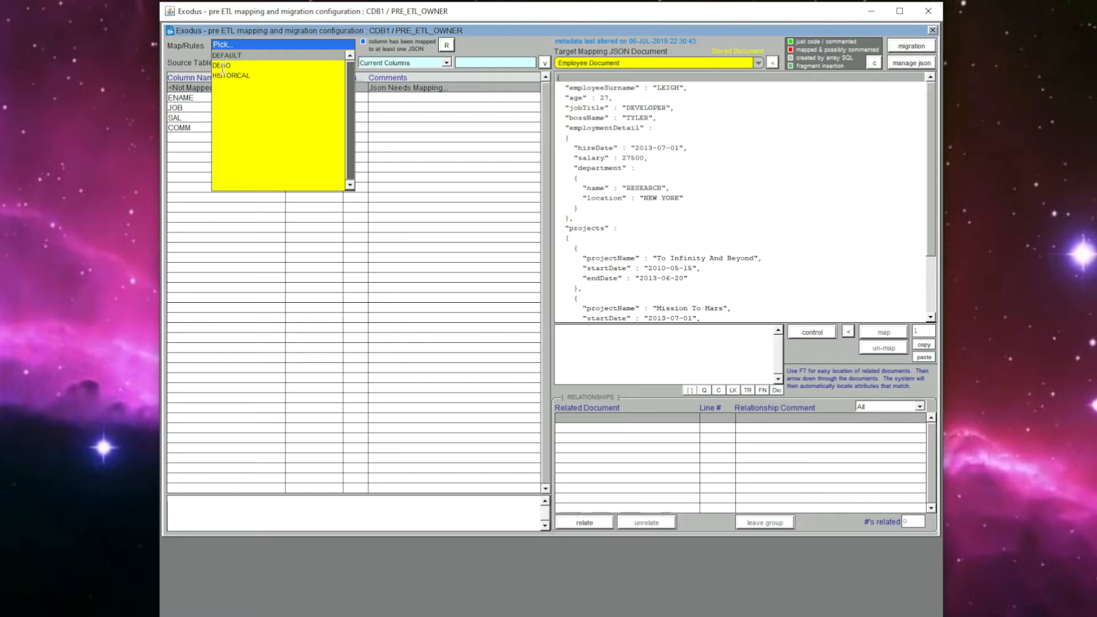
left_click(223, 66)
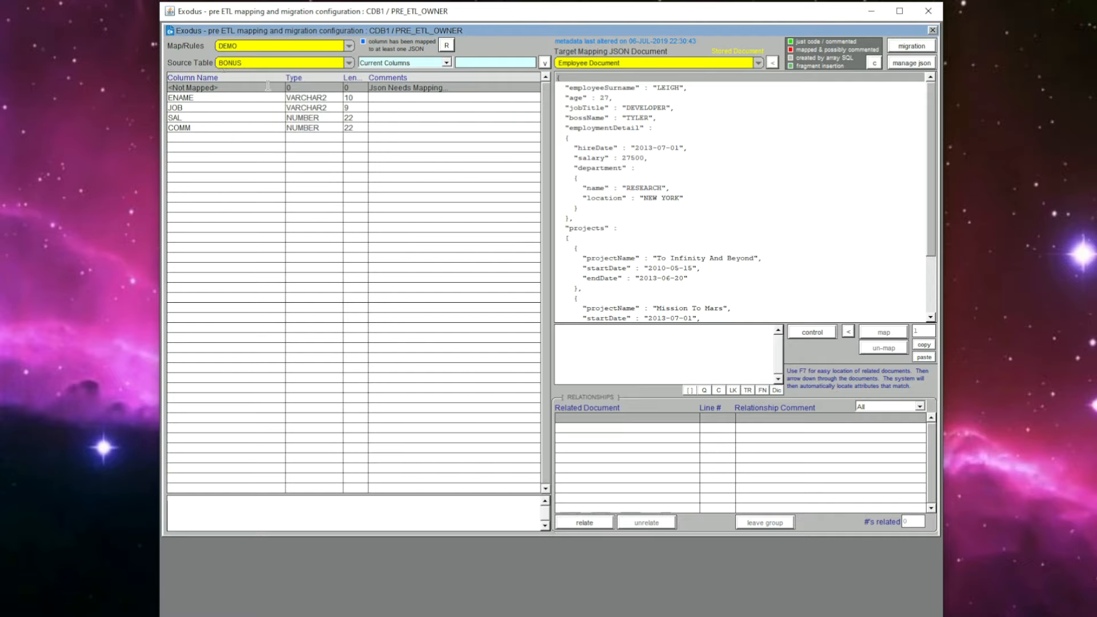
left_click(261, 63)
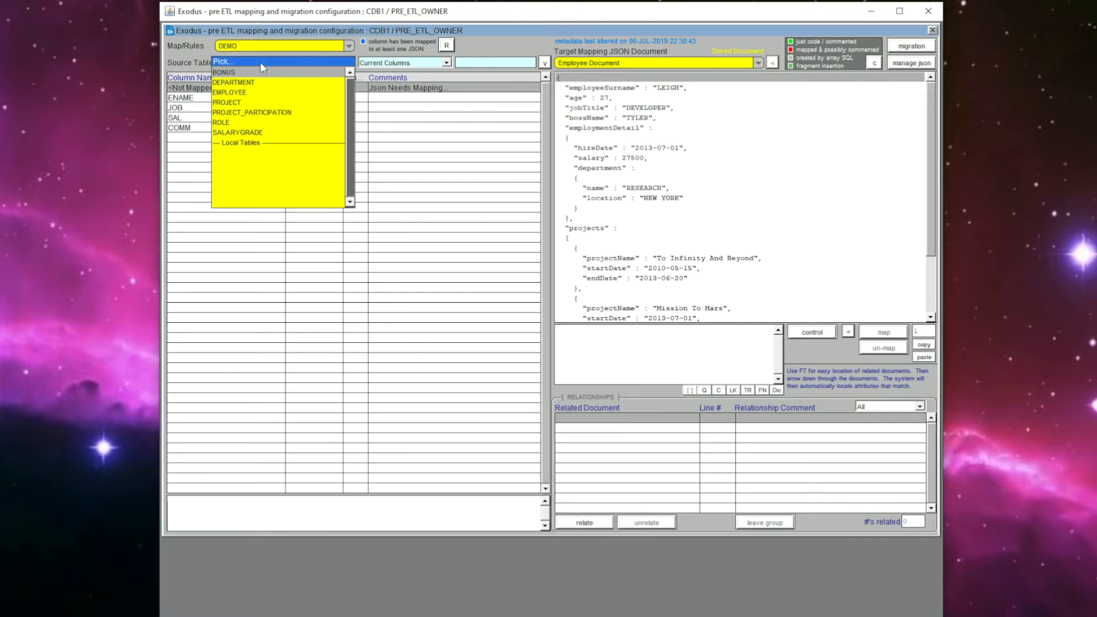
left_click(247, 92)
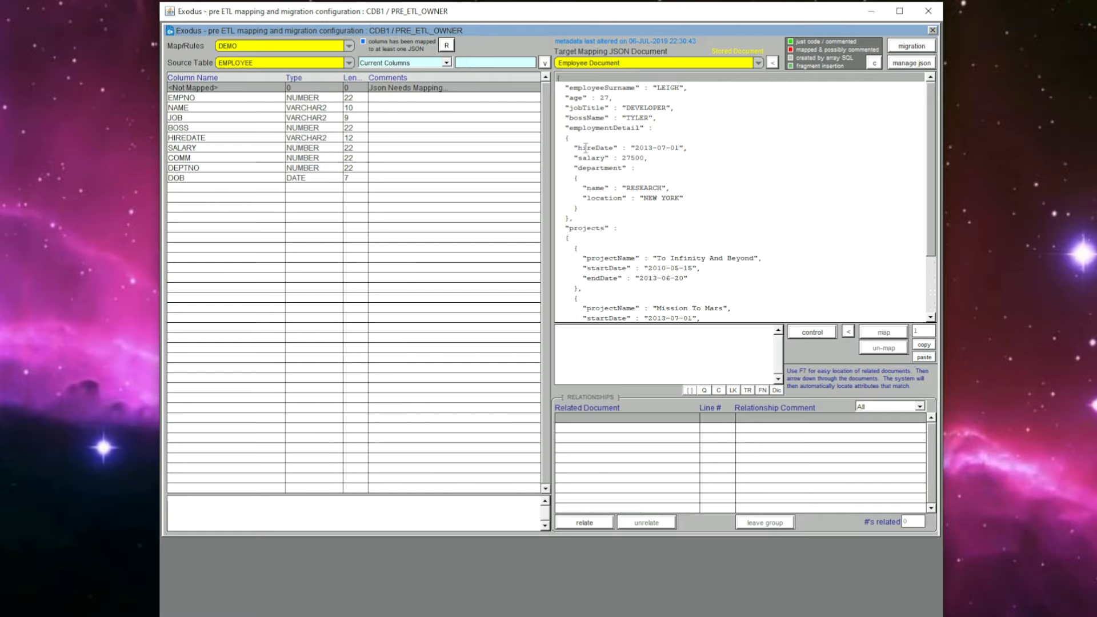
Map the NAME column to the employeeSurname attribute and the DOB column to the age attribute of the Employee Document.
left_click(667, 88)
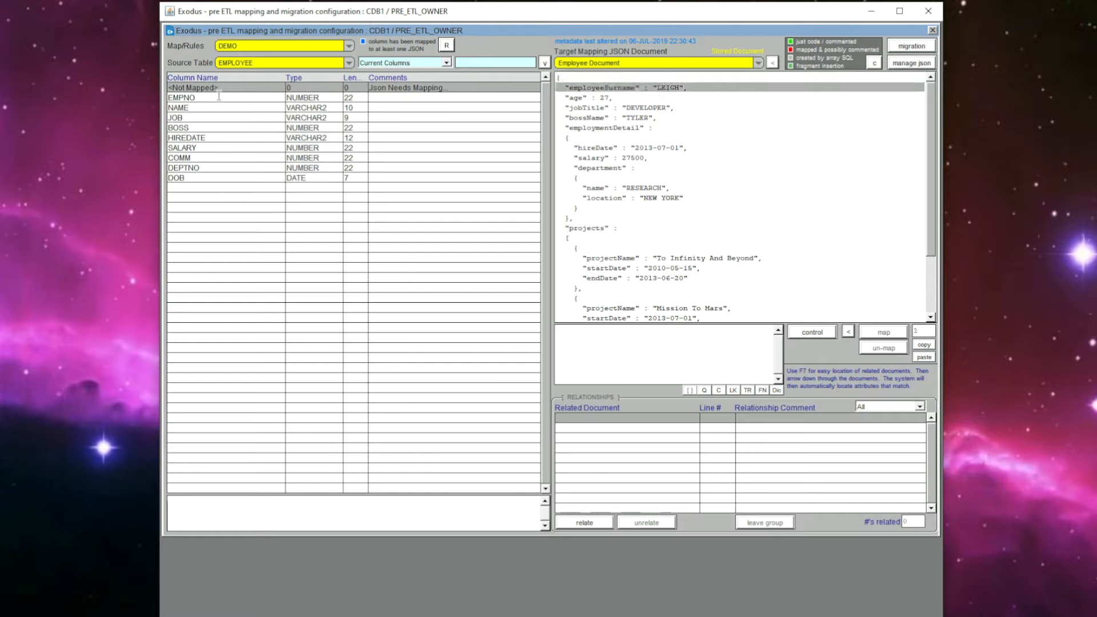
left_click(207, 107)
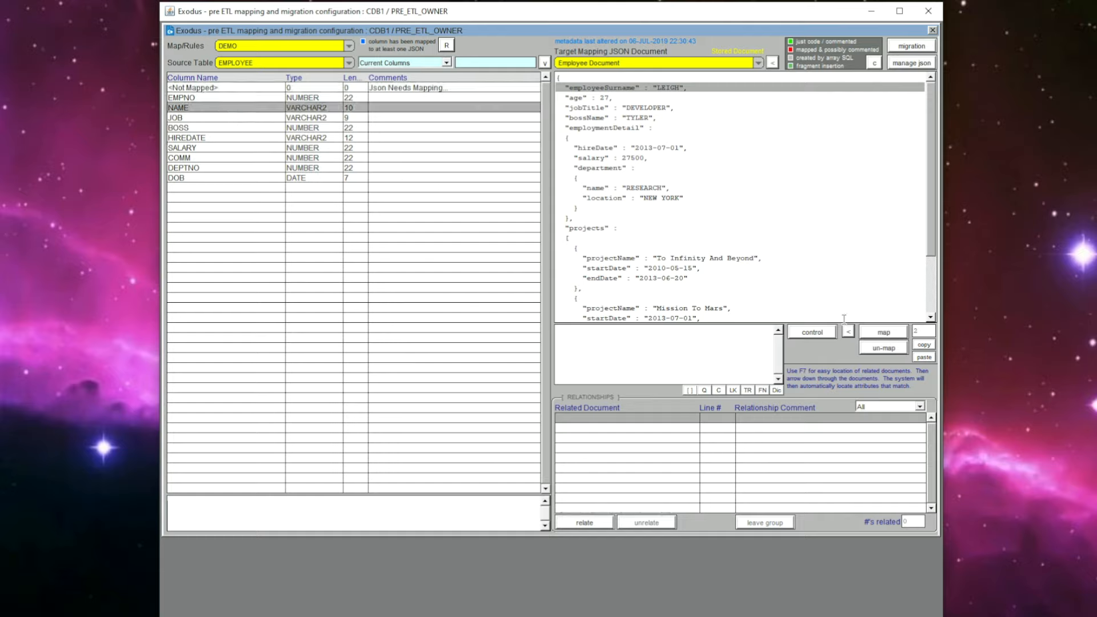
left_click(884, 332)
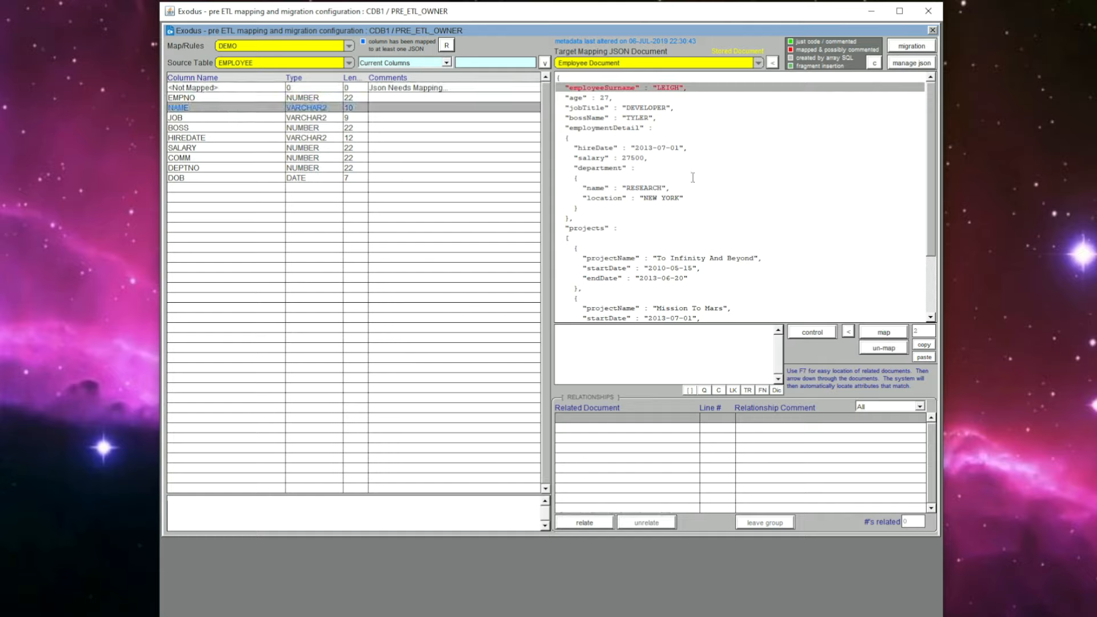
left_click(582, 100)
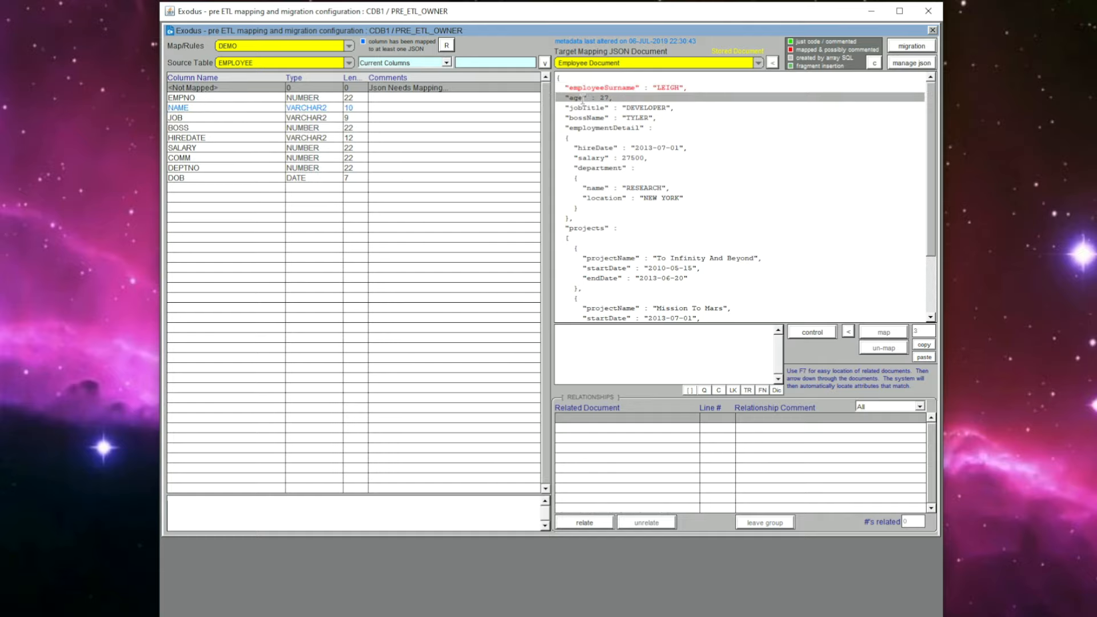
left_click(188, 179)
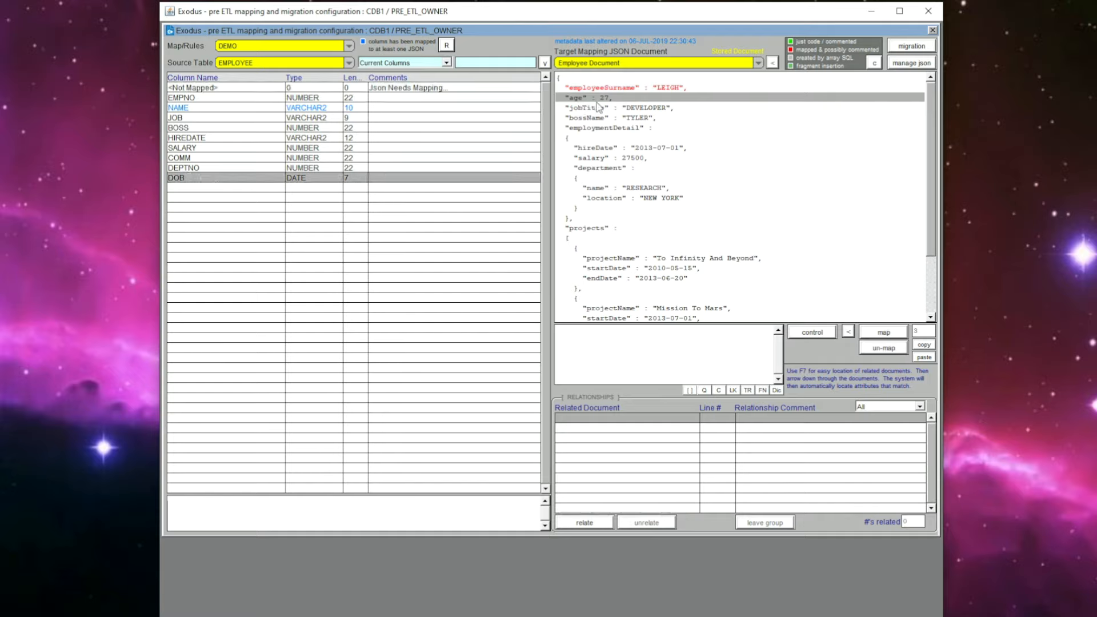
left_click(894, 337)
left_click(883, 337)
Map the JOB column to the jobTitle attribute and the BOSS column to the bossName attribute.
left_click(620, 108)
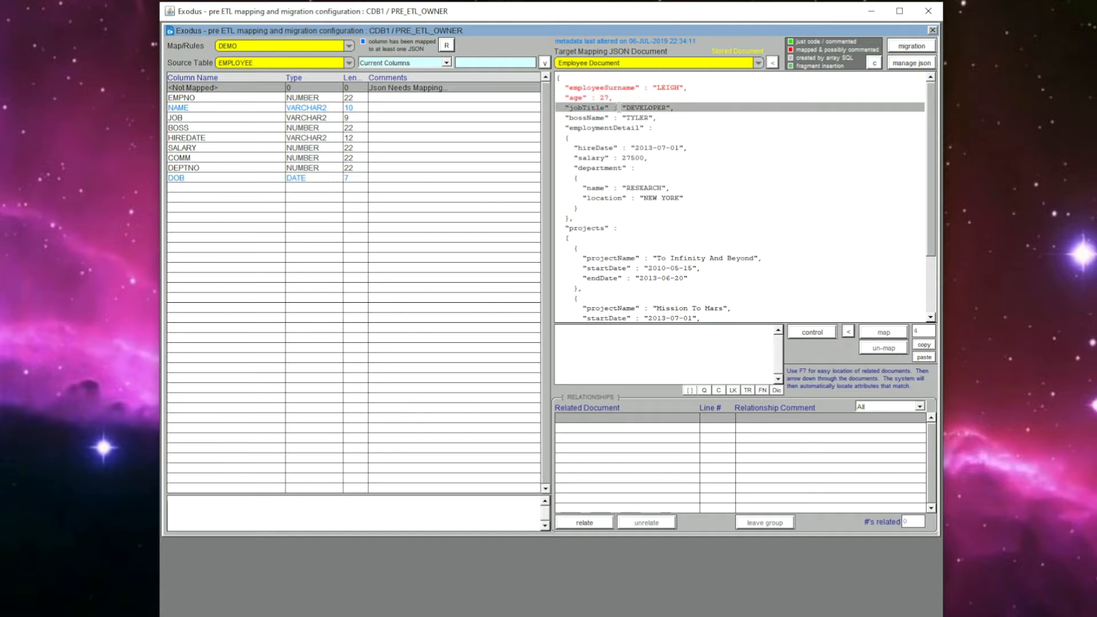
left_click(185, 117)
left_click(900, 334)
left_click(629, 119)
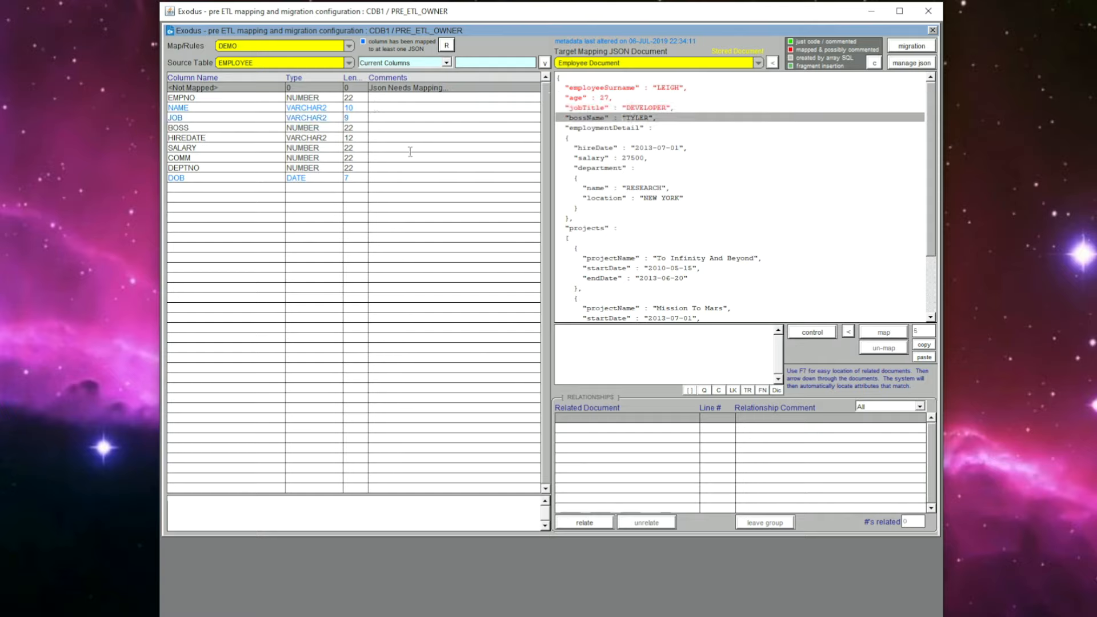
left_click(196, 128)
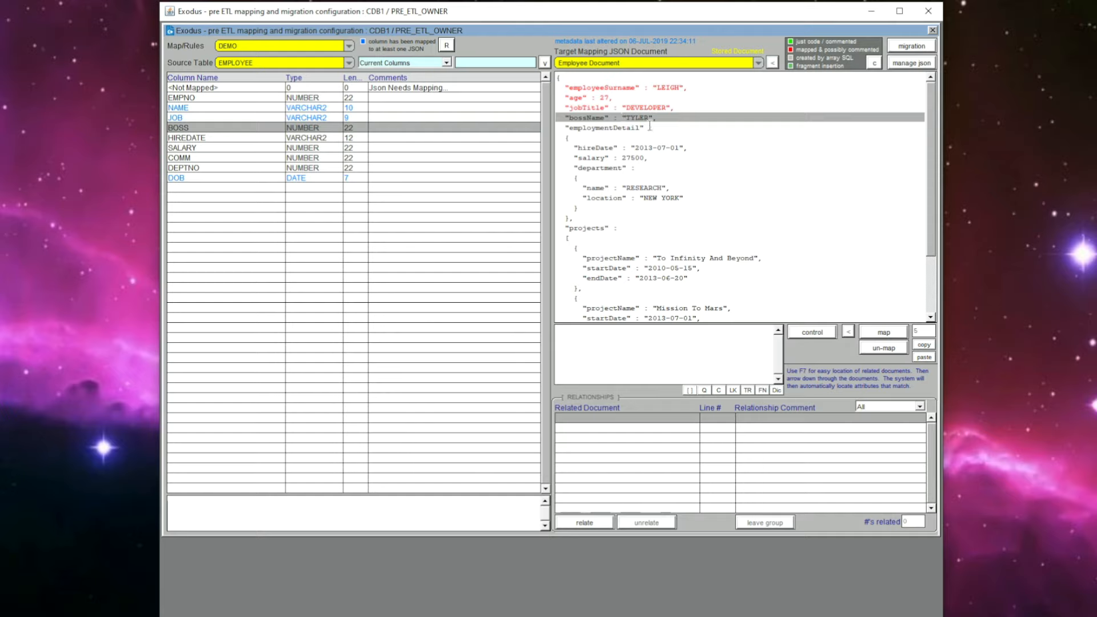
left_click(885, 331)
left_click(626, 128)
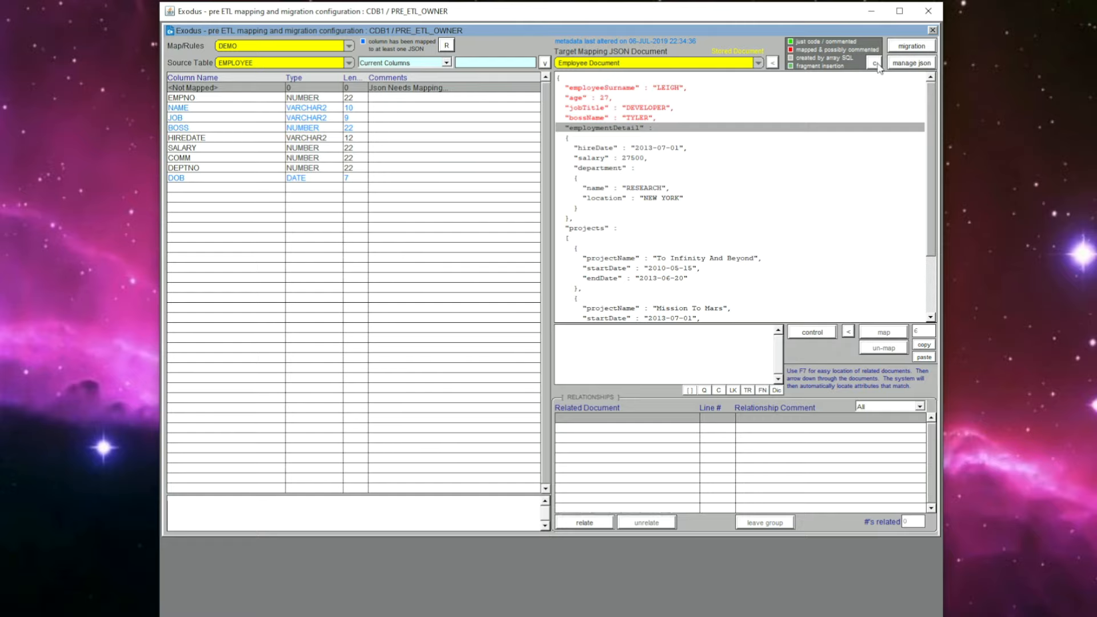
Paste the employee JSON into a new JSON document and trim it to only the employmentDetail block.
left_click(905, 71)
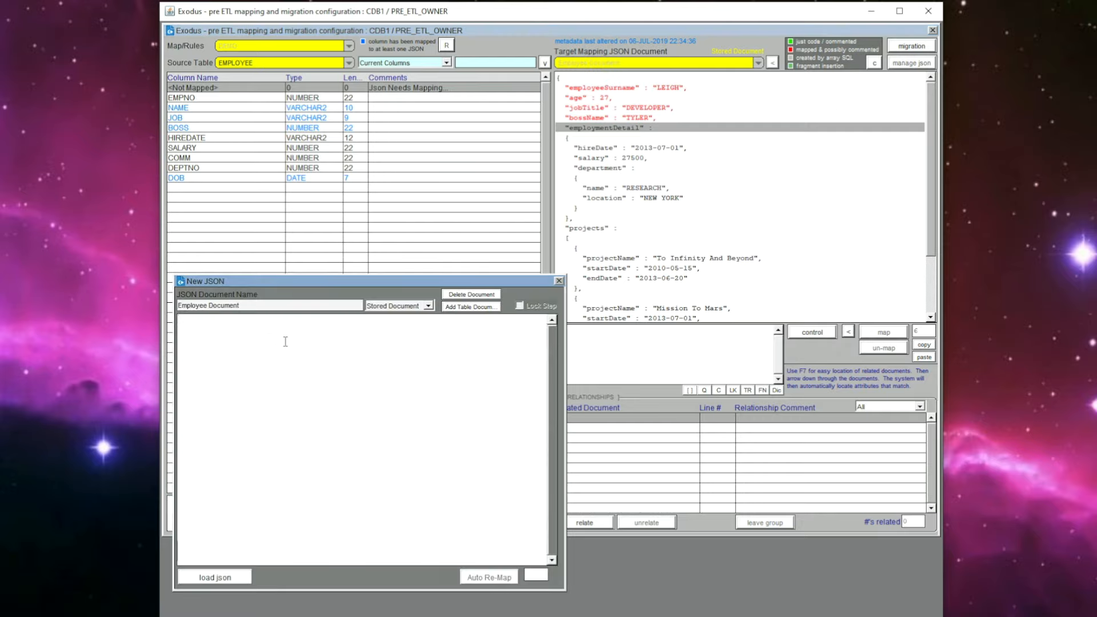
key("ctrl+v")
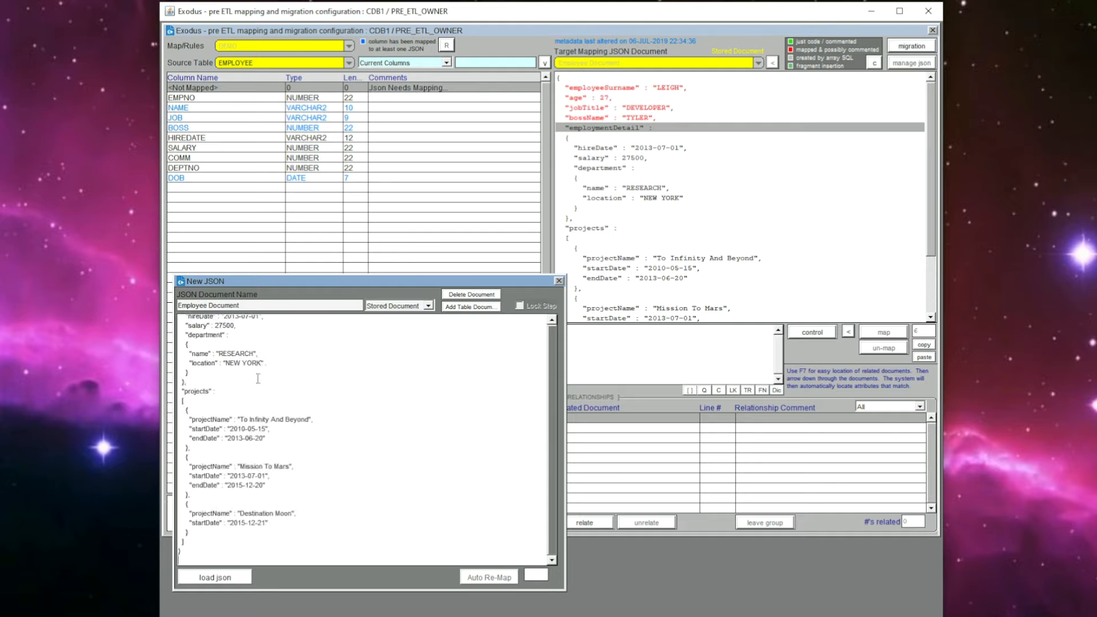
left_click_drag(188, 552, 159, 460)
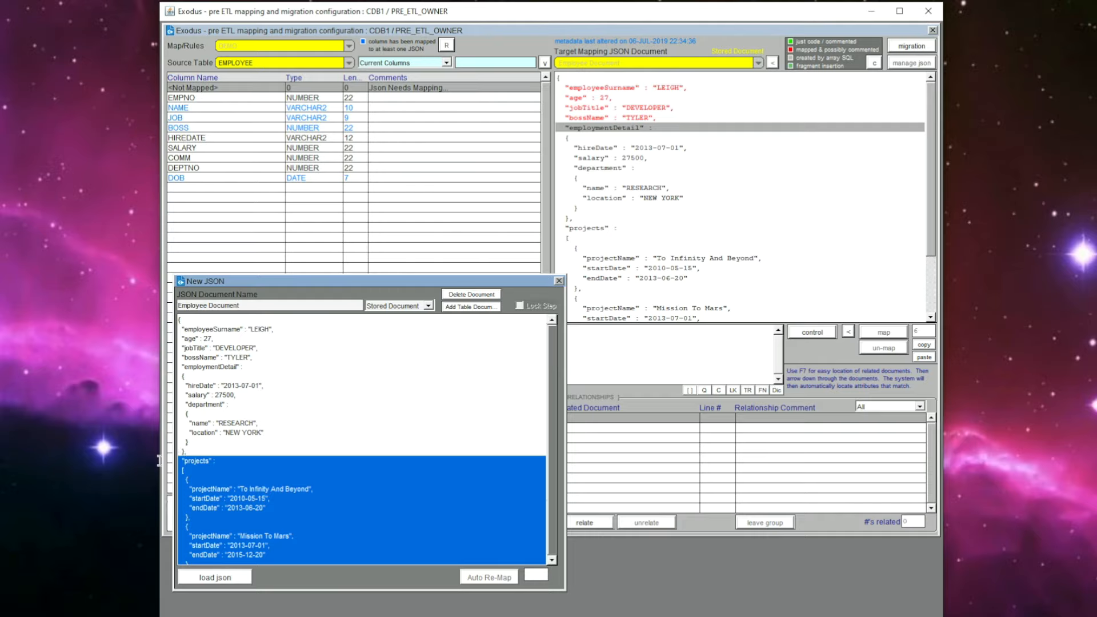
key("Delete")
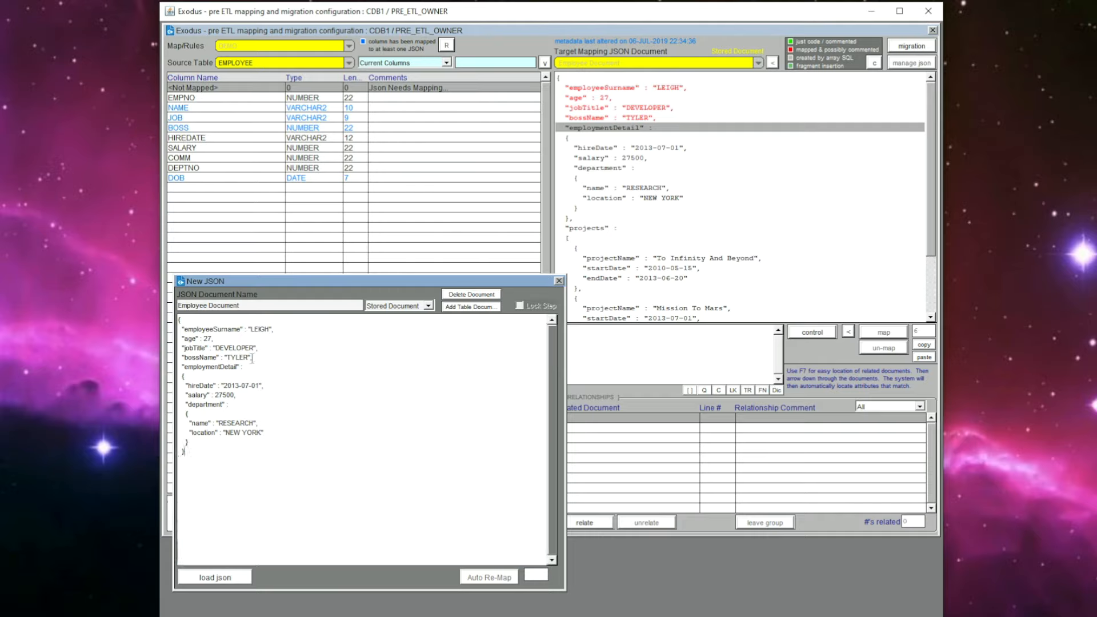
left_click_drag(264, 357, 76, 300)
key("Delete")
key("Delete")
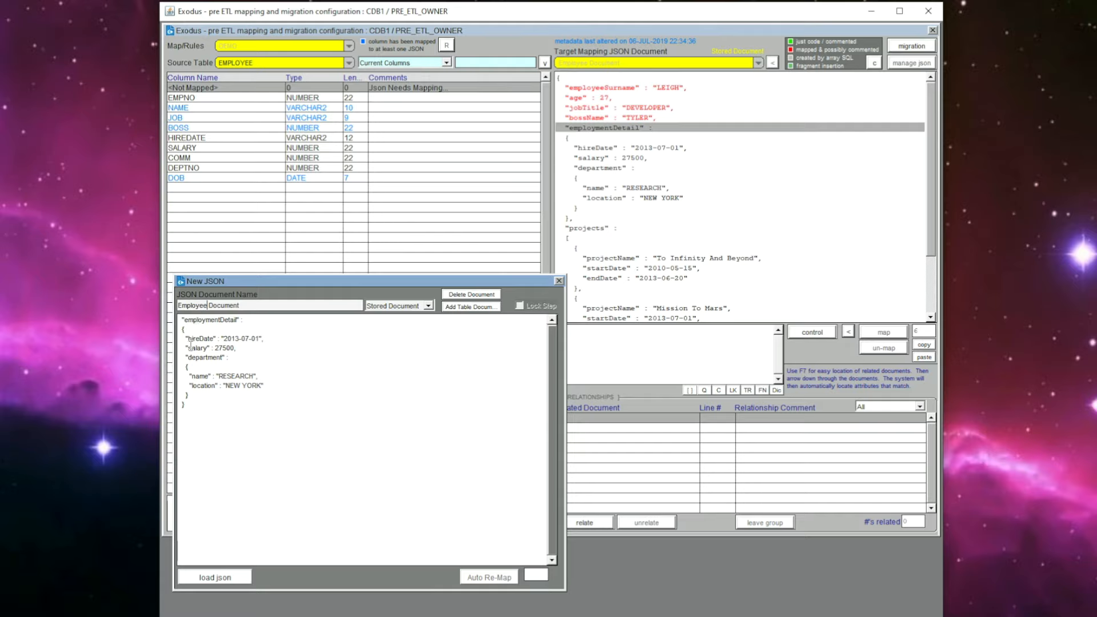
Name the new JSON document Employment Detail Fragment and set its type to Stored Fragment.
key("BackSpace")
key("BackSpace")
type("ment Detail")
key("Delete")
key("Delete")
key("Delete")
key("Delete")
type("Fragment")
left_click(424, 306)
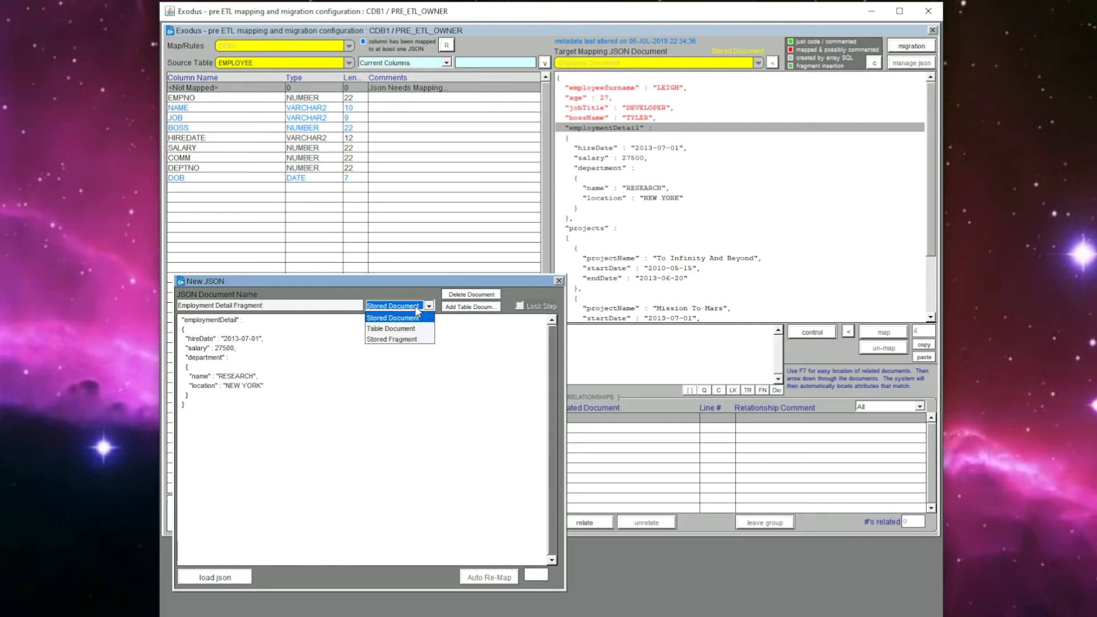
left_click(400, 339)
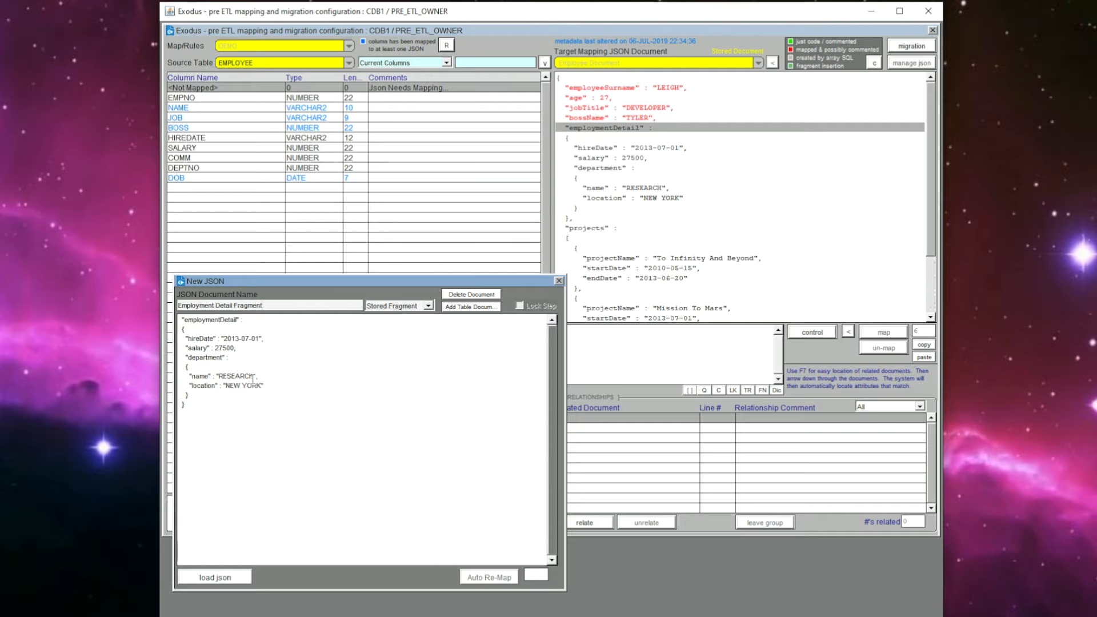
Load and install the Employment Detail Fragment JSON.
left_click(210, 578)
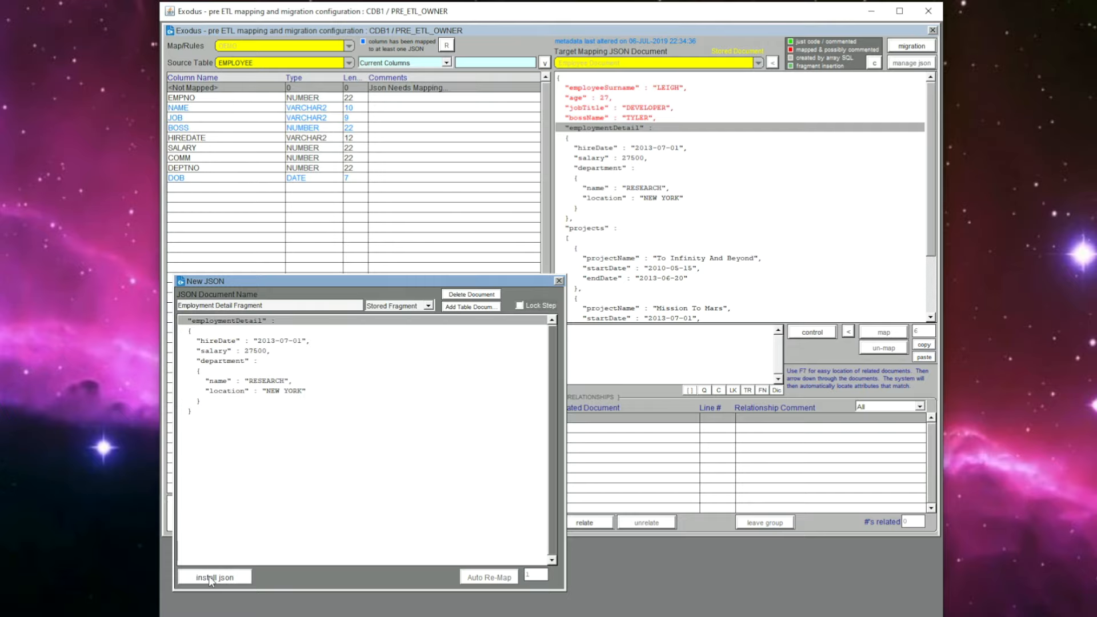
left_click(211, 578)
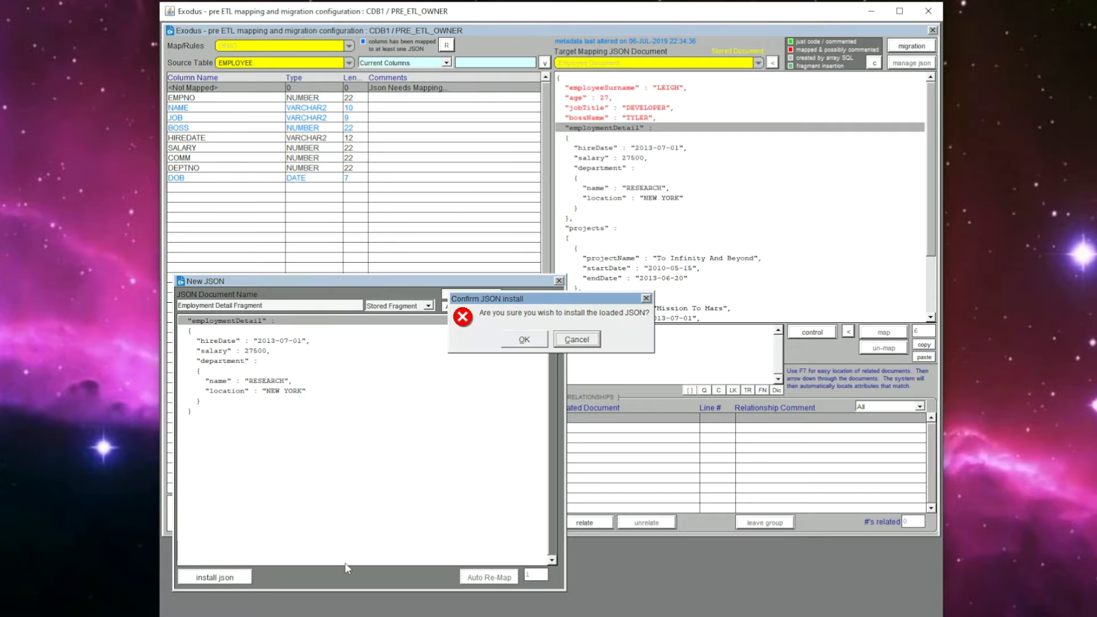
left_click(525, 340)
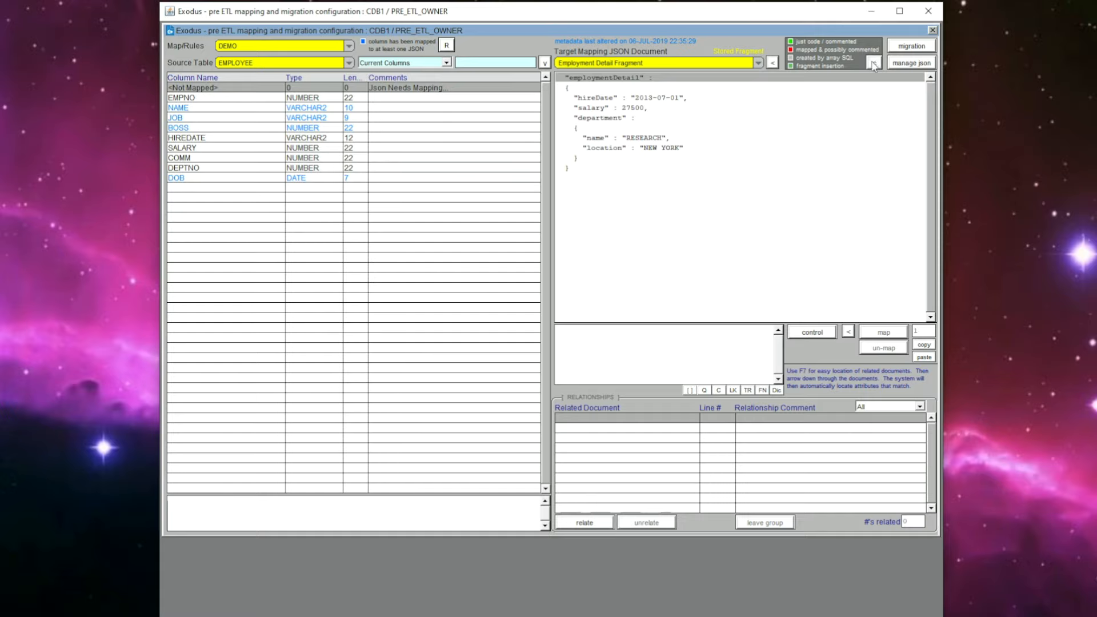
Paste the employmentDetail JSON into another new JSON document and trim it to only the department block.
left_click(901, 64)
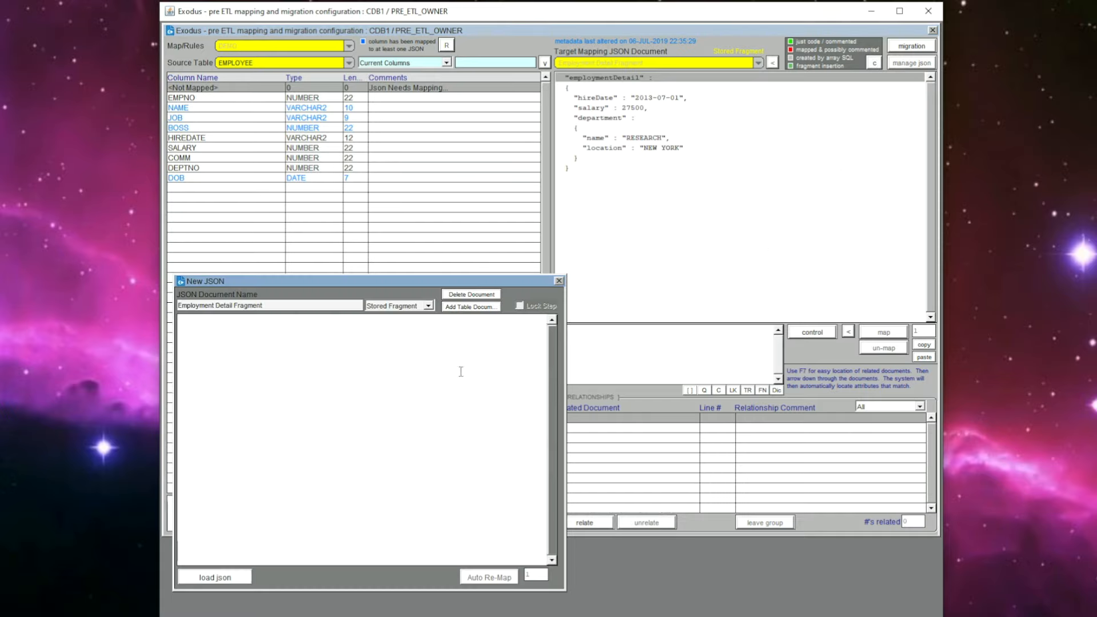
type("\"employmentDetail\" : {   \"hireDate\" : \"2013-07-01\",   \"salary\" : 27500,   \"department\" :   {     \"name\" : \"RESEARCH\",     \"location\" : \"NEW YORK\"   } }")
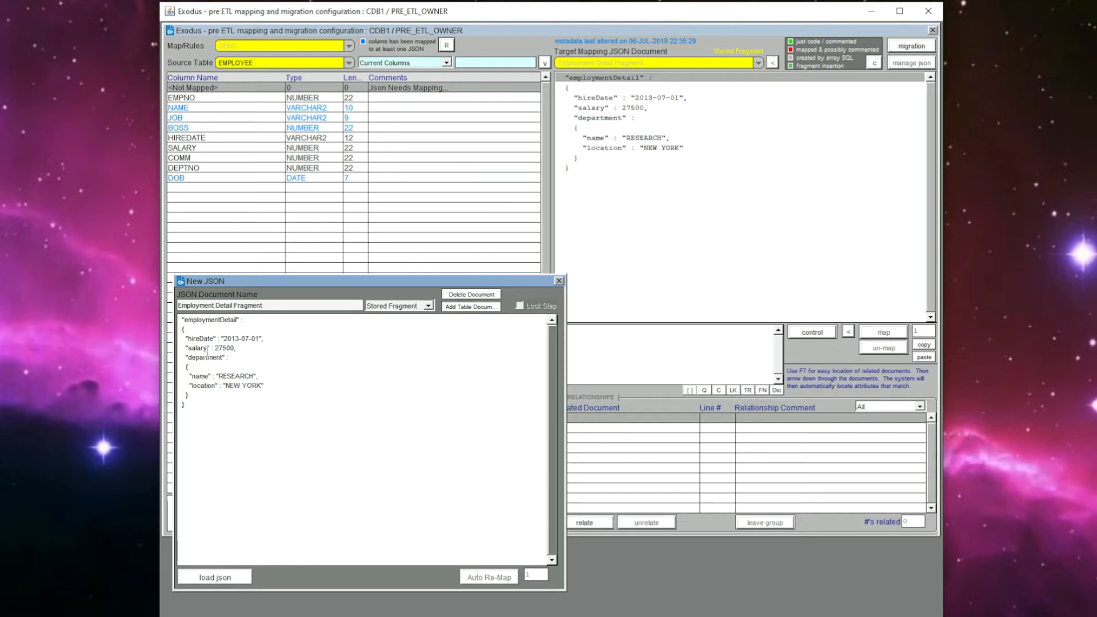
left_click_drag(235, 348, 78, 304)
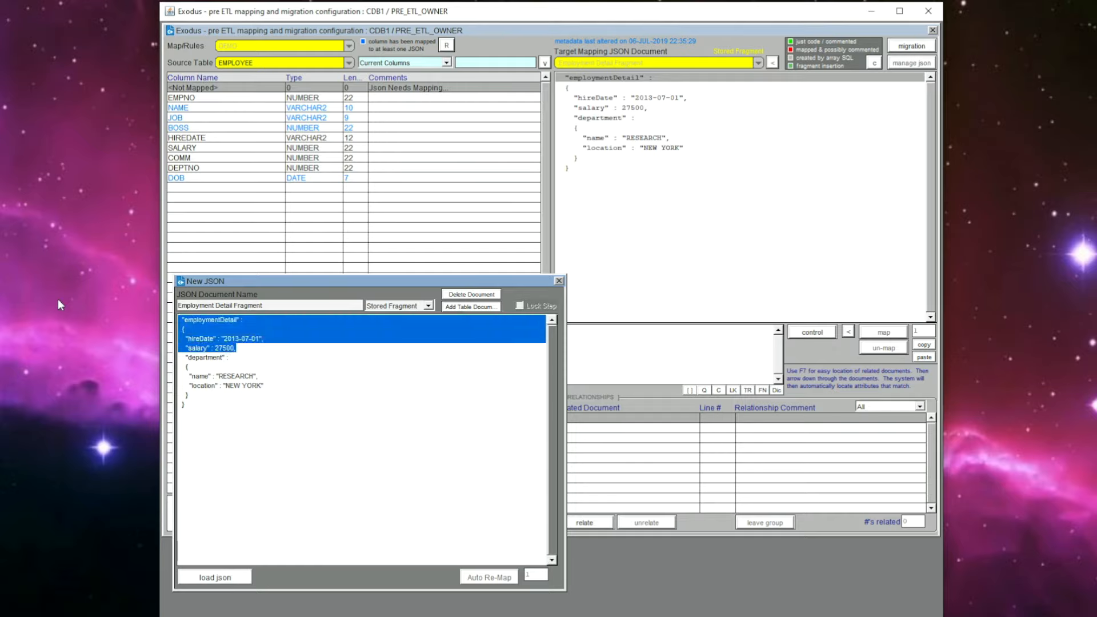
key("Delete")
key("Delete")
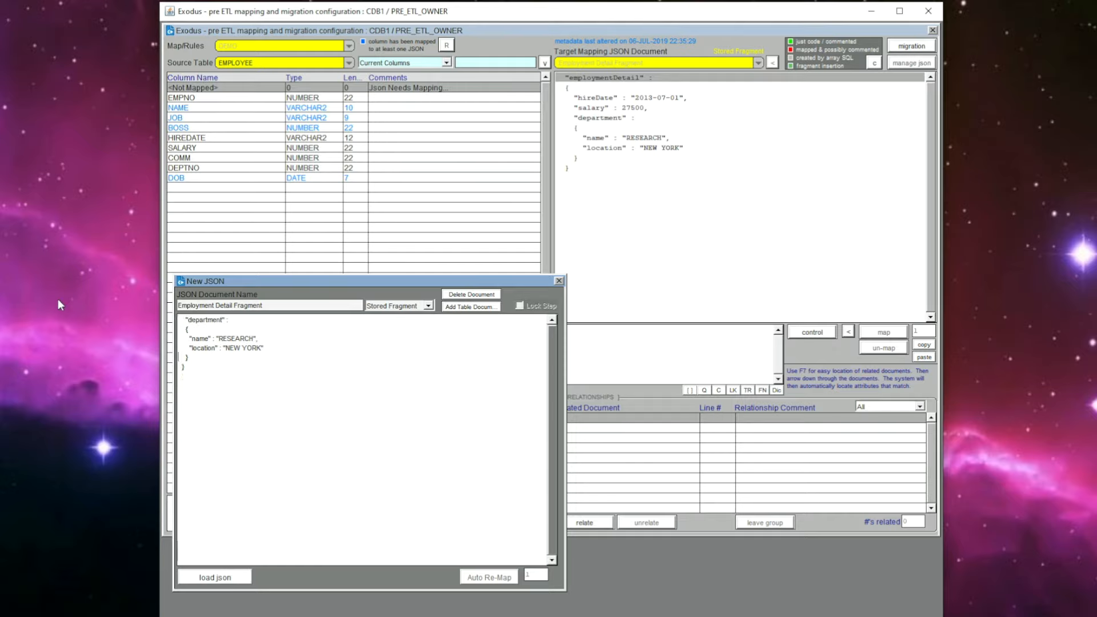
key("BackSpace")
Name the document Department Fragment, and load and install its JSON.
left_click_drag(232, 305, 111, 306)
type("Department")
left_click(224, 577)
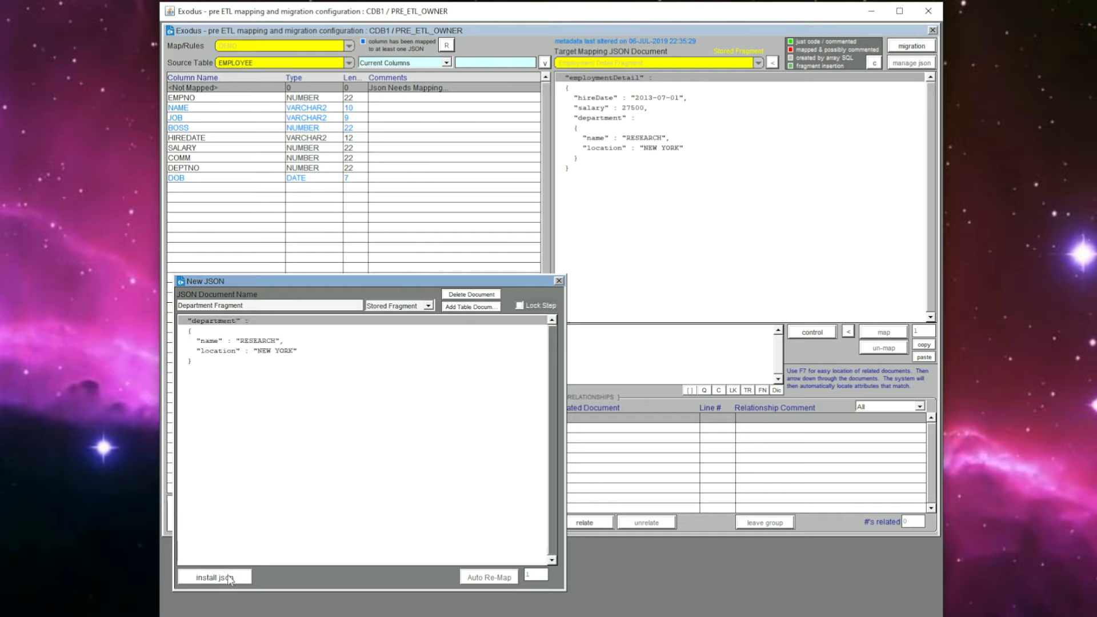
left_click(229, 577)
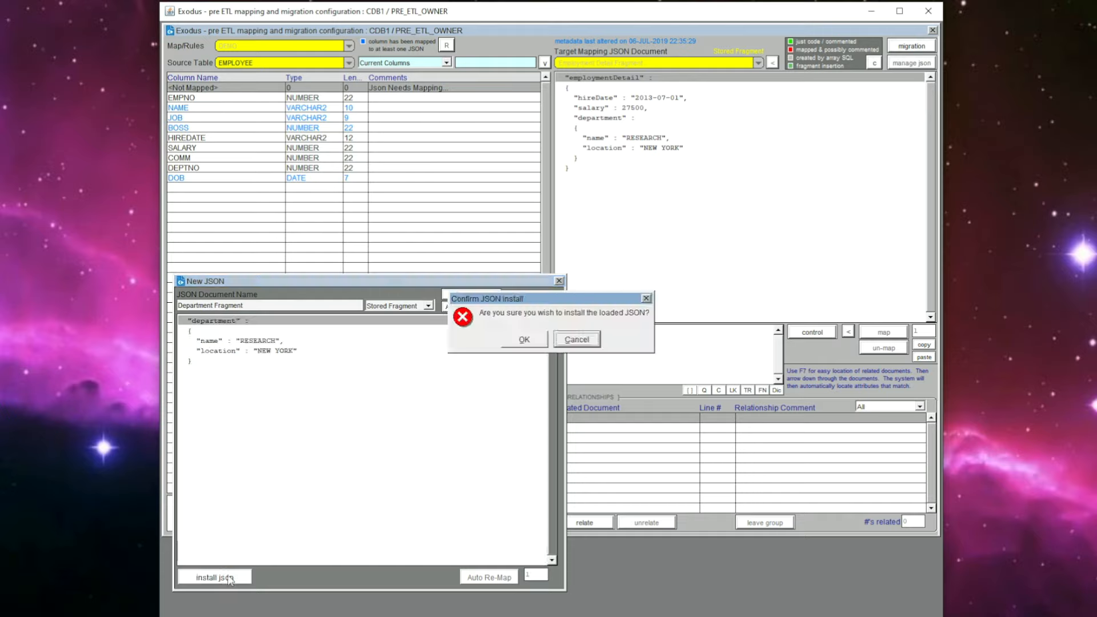
left_click(525, 340)
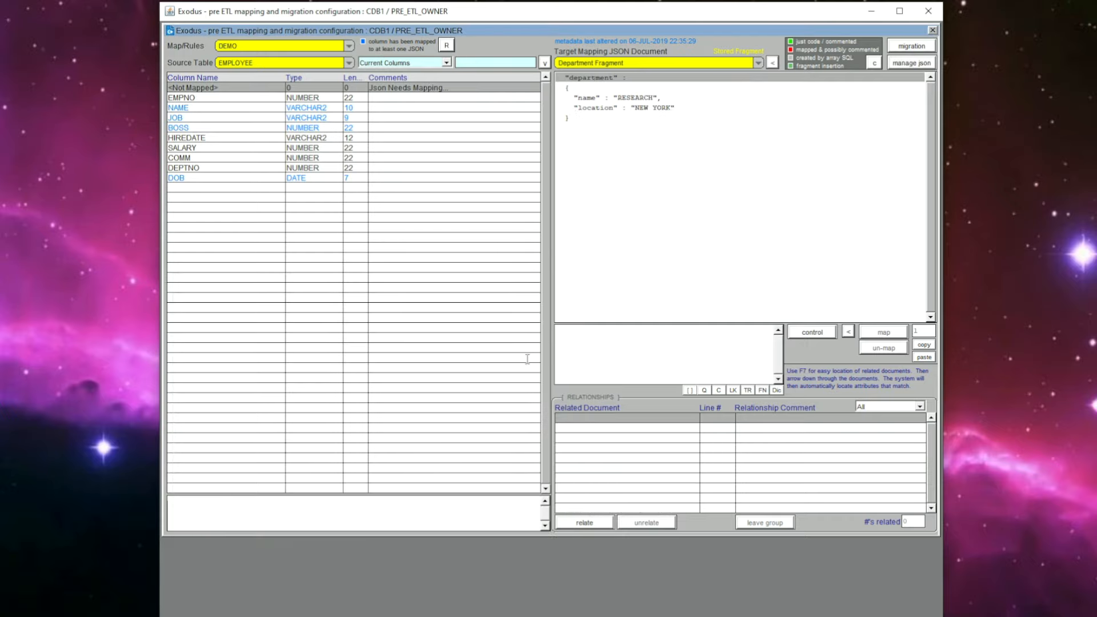
Relate the employmentDetail line of the Employee Document to the Employment Detail Fragment stored fragment.
left_click(772, 64)
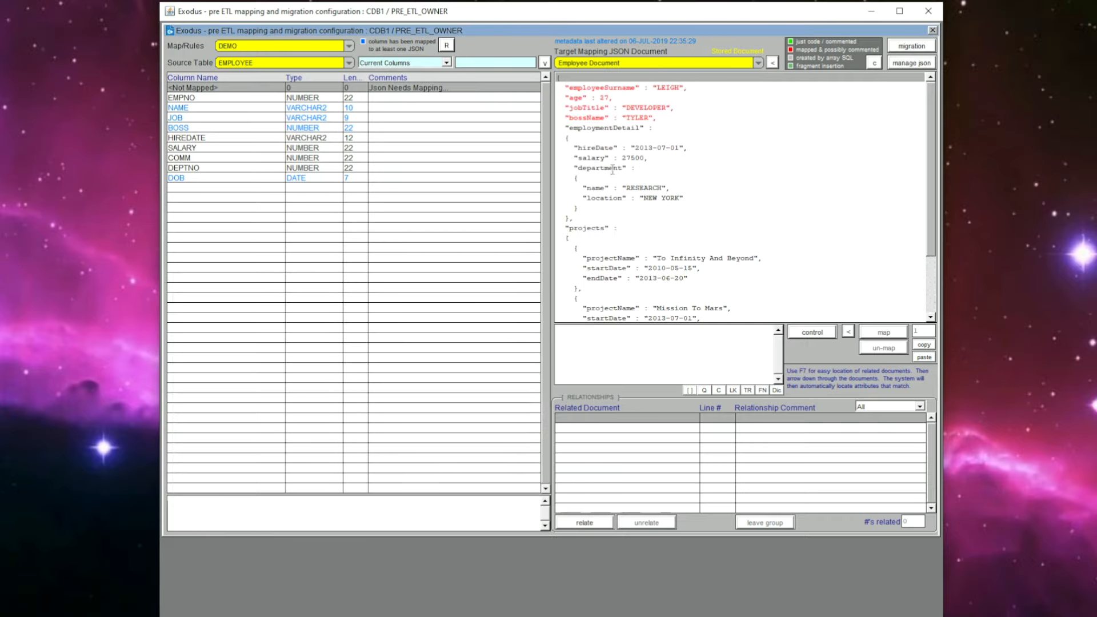
left_click(613, 127)
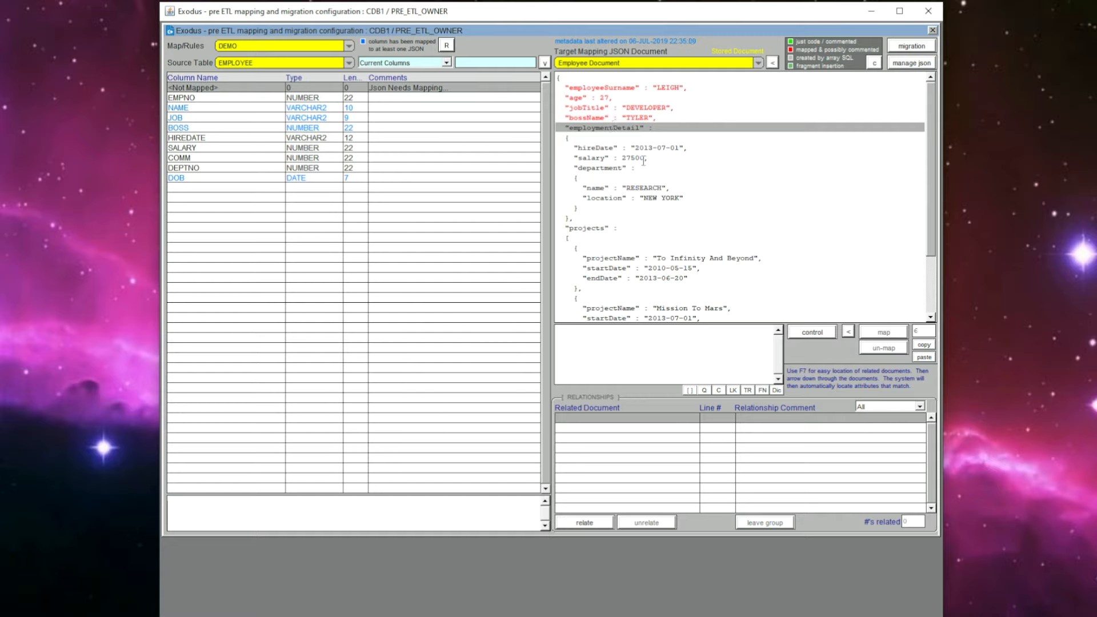
left_click(584, 523)
double_click(638, 427)
left_click(312, 118)
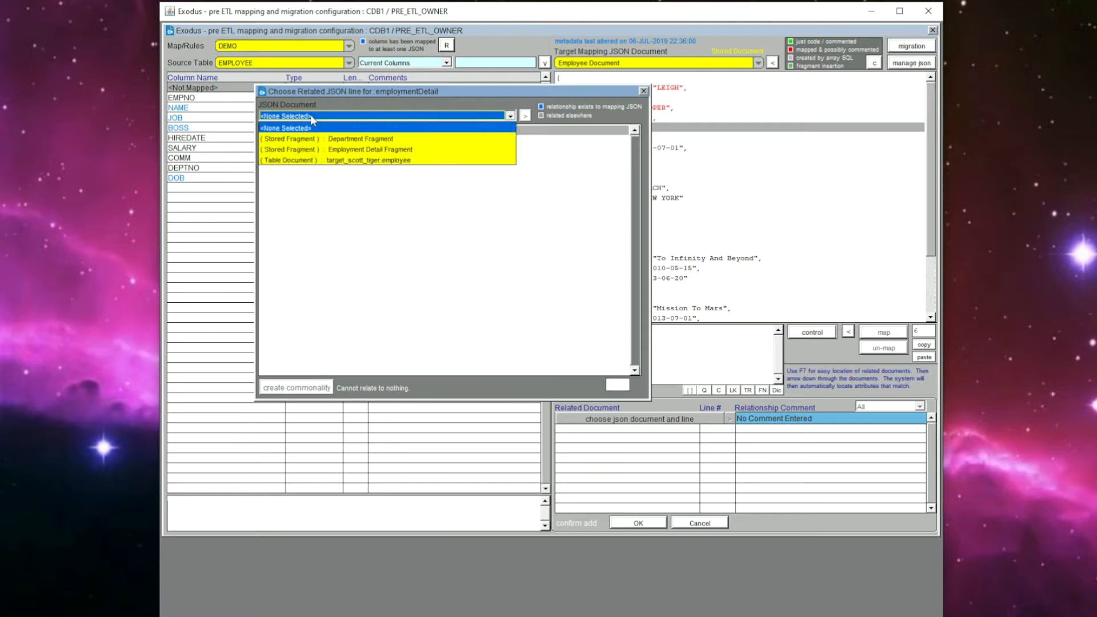
left_click(386, 152)
left_click(311, 389)
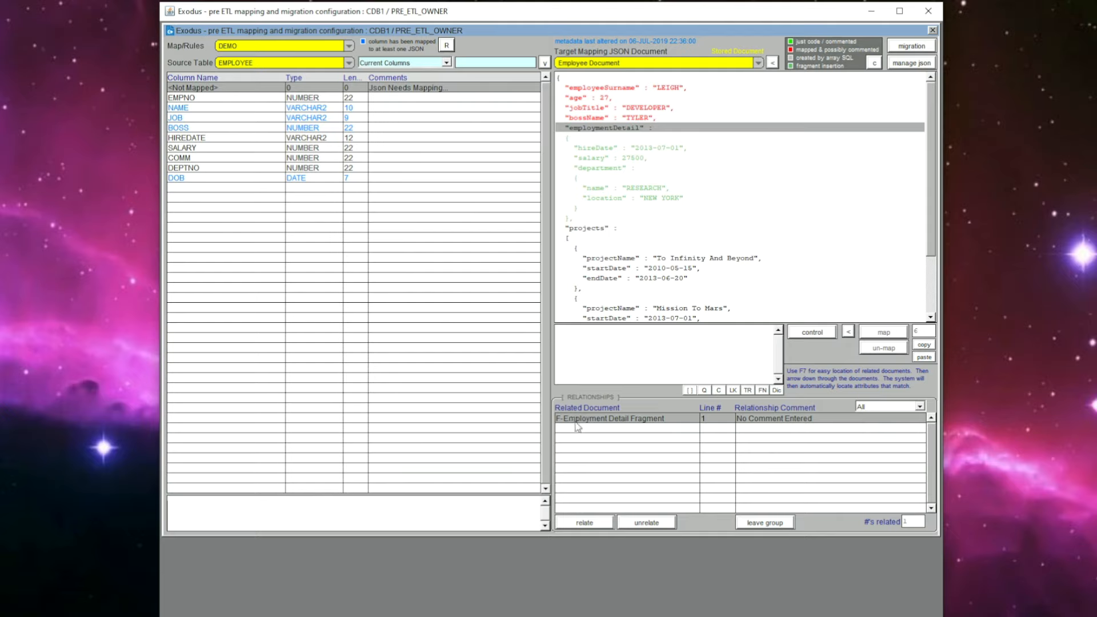
Give the employmentDetail line the function ='TRUE' and save it.
left_click(762, 390)
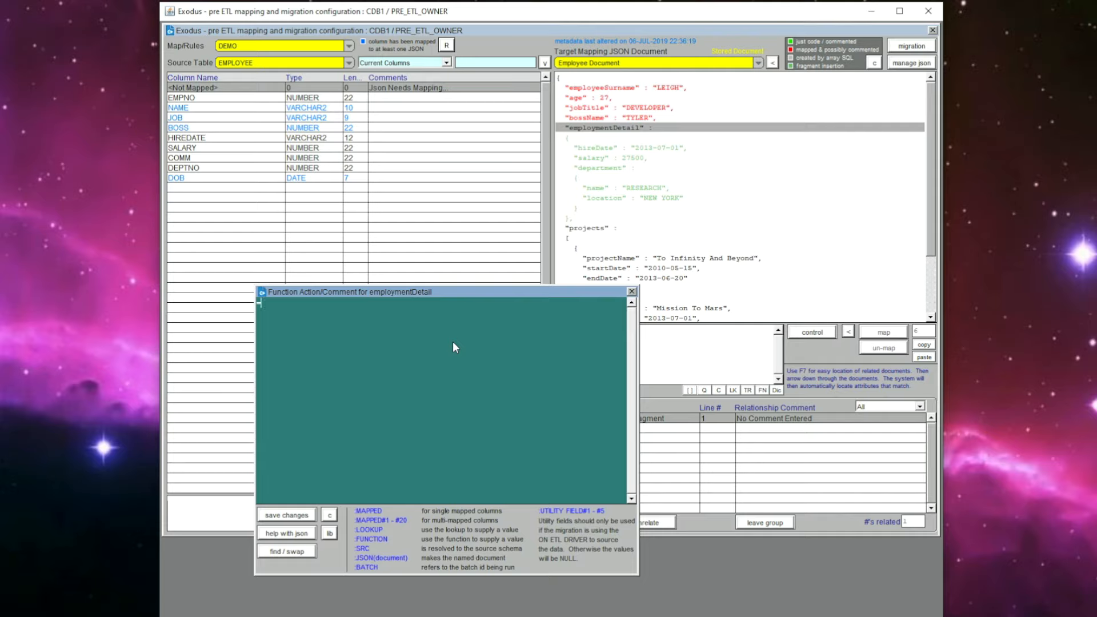
type("='TRUE'")
left_click(286, 515)
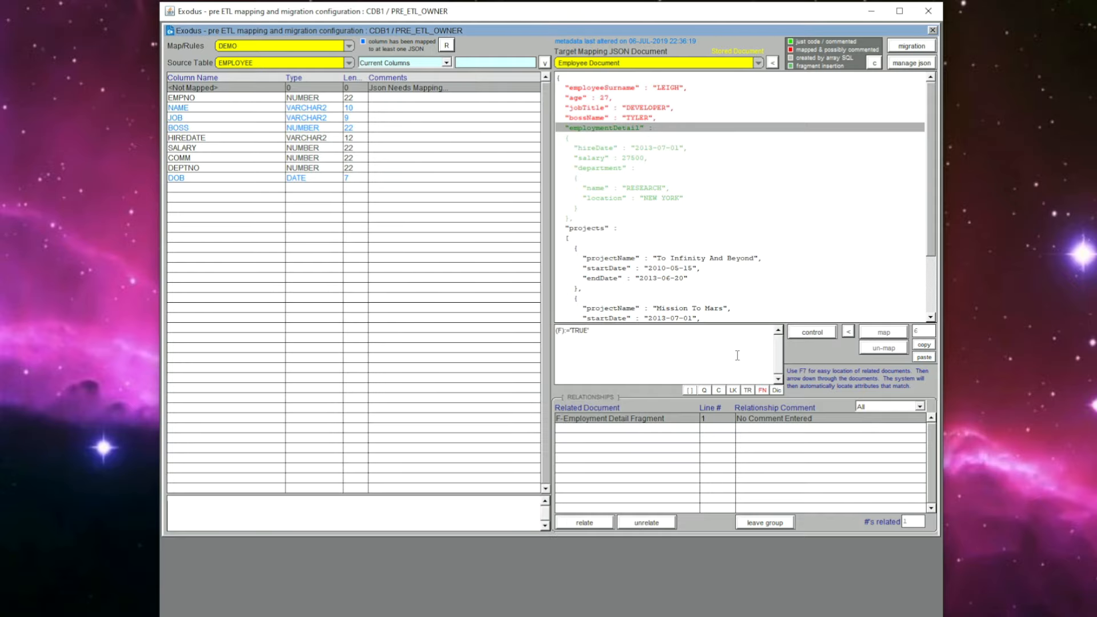
Go to the related Employment Detail Fragment and map the DEPTNO column to its department line.
double_click(614, 128)
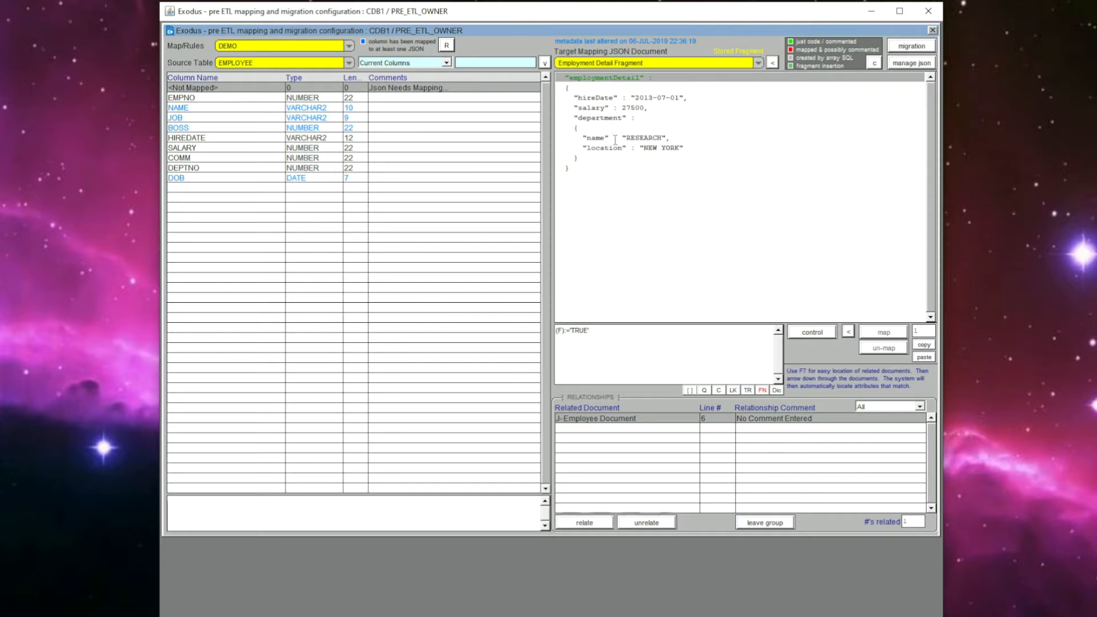
left_click(614, 119)
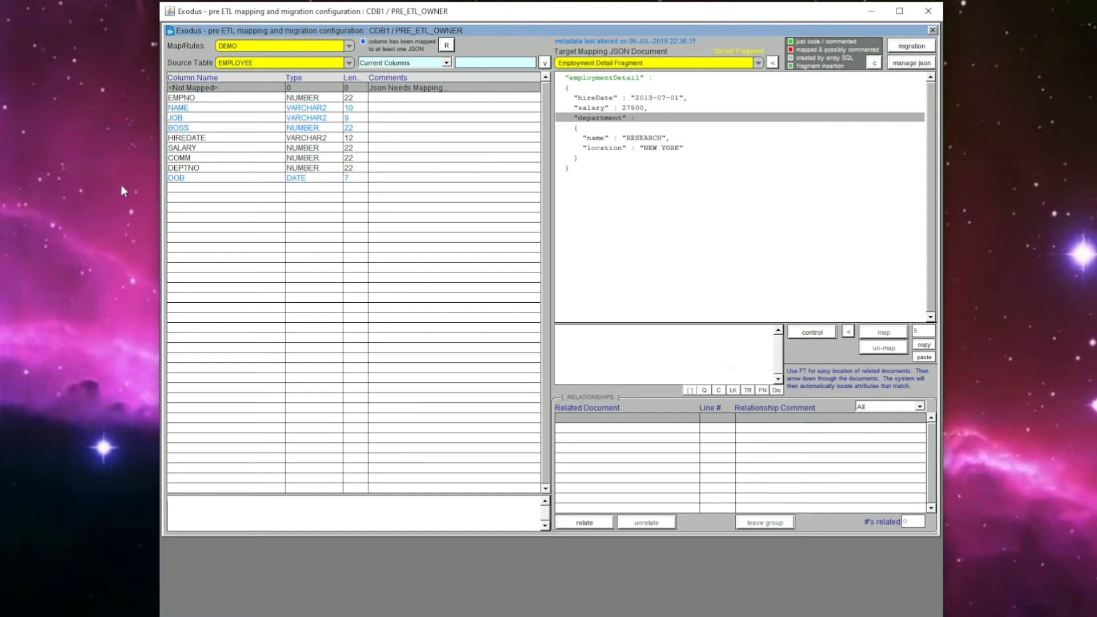
left_click(195, 168)
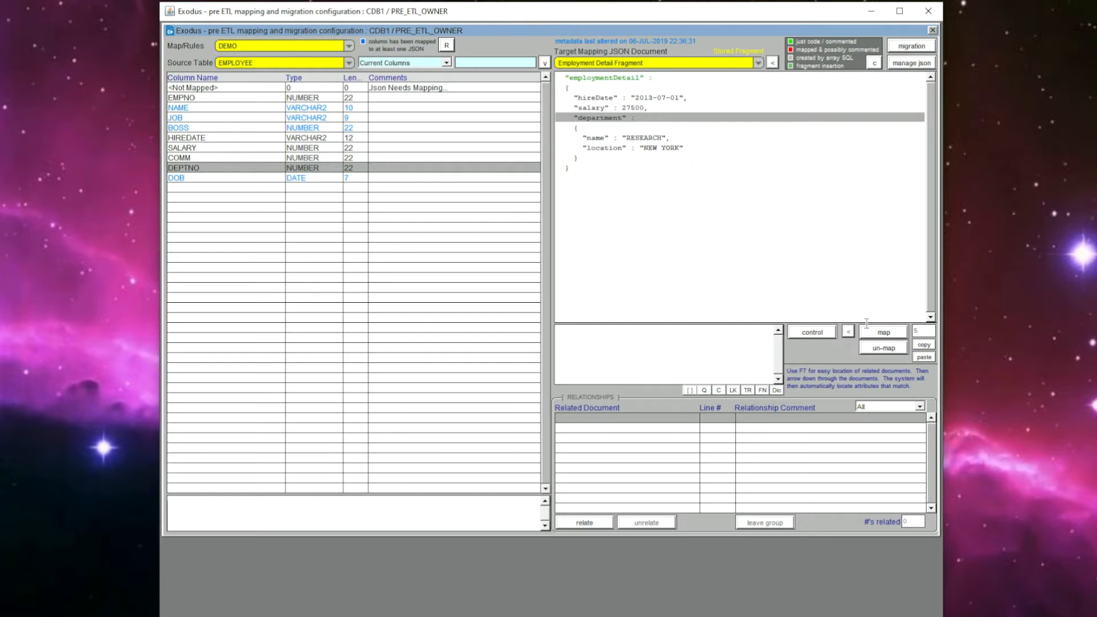
left_click(884, 334)
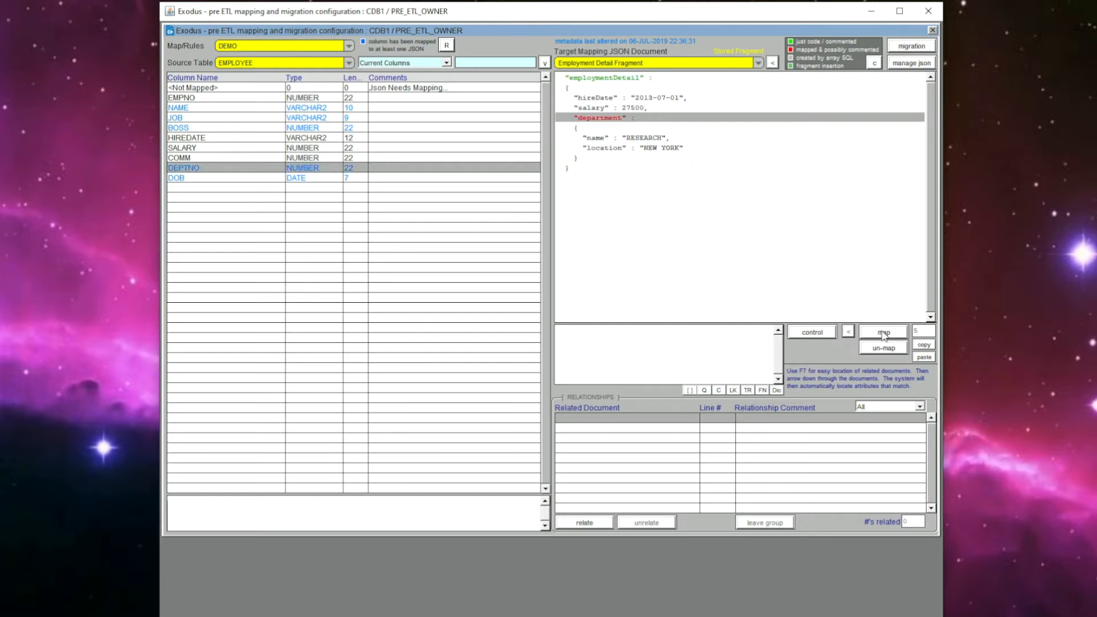
Give the department line the function =(case when :mapped is not null then 'TRUE' else 'FALSE' end) and save it.
left_click(763, 390)
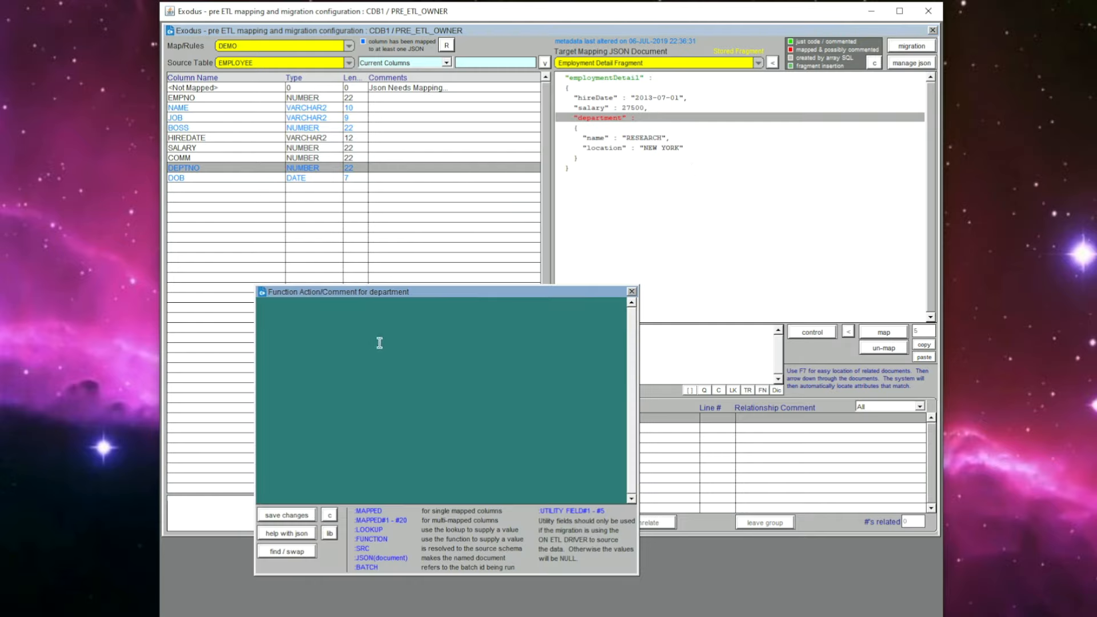
type("=(case")
type(" wgb")
type("he")
type("n :ma")
type("pped is")
type(" not null then")
type(" 'TR")
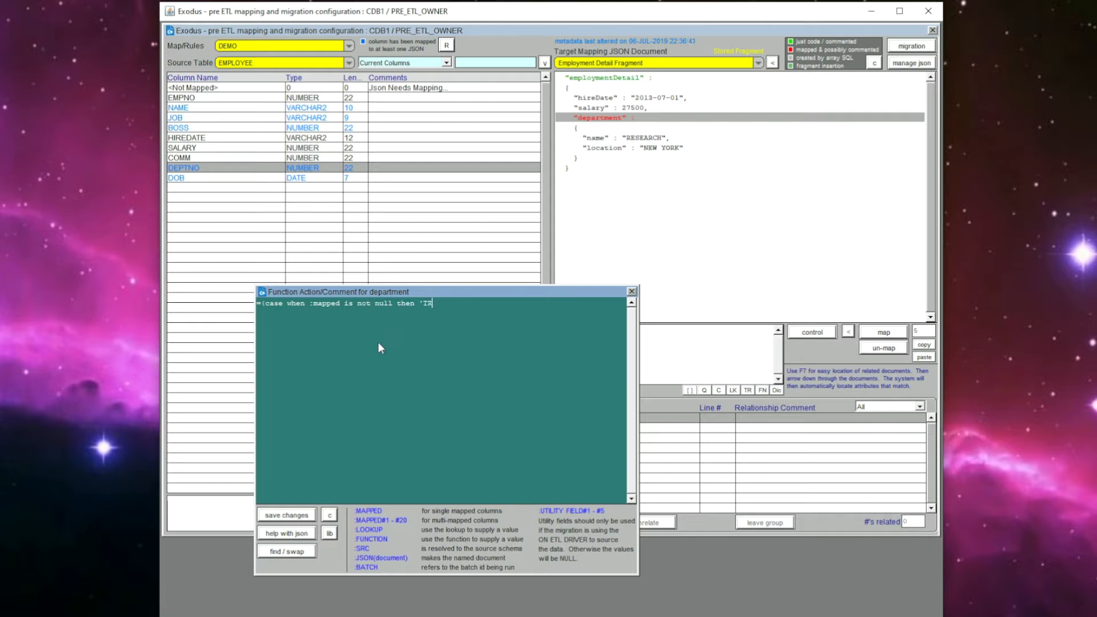
type("UE' else 'FALSE' end)")
left_click(287, 515)
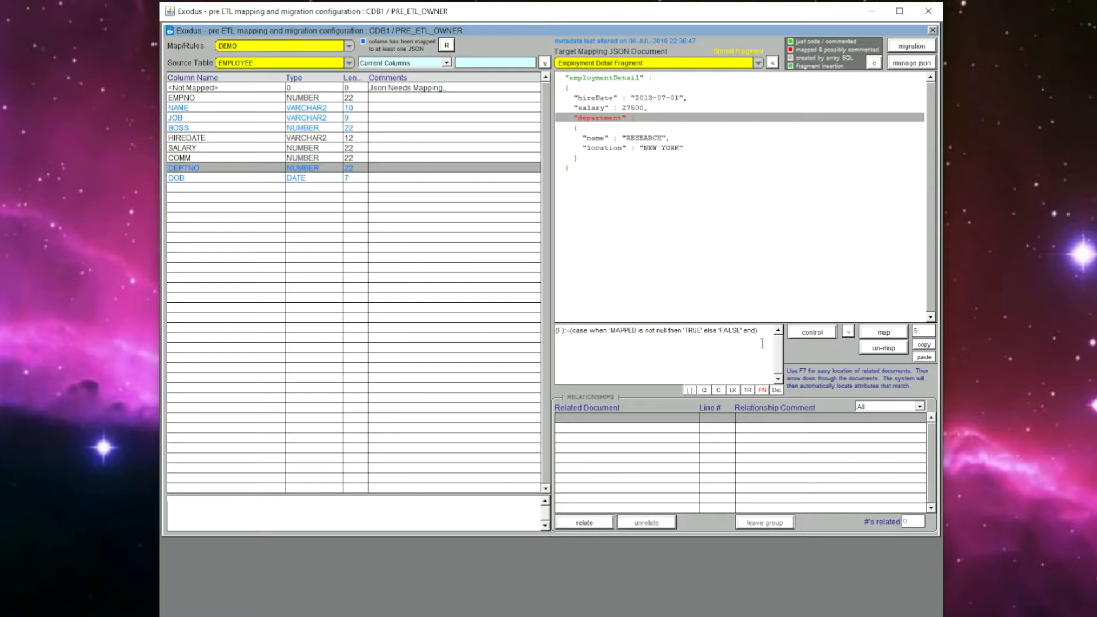
Relate the department line of the Employment Detail Fragment to the Department Fragment stored fragment.
left_click(591, 524)
left_click(617, 420)
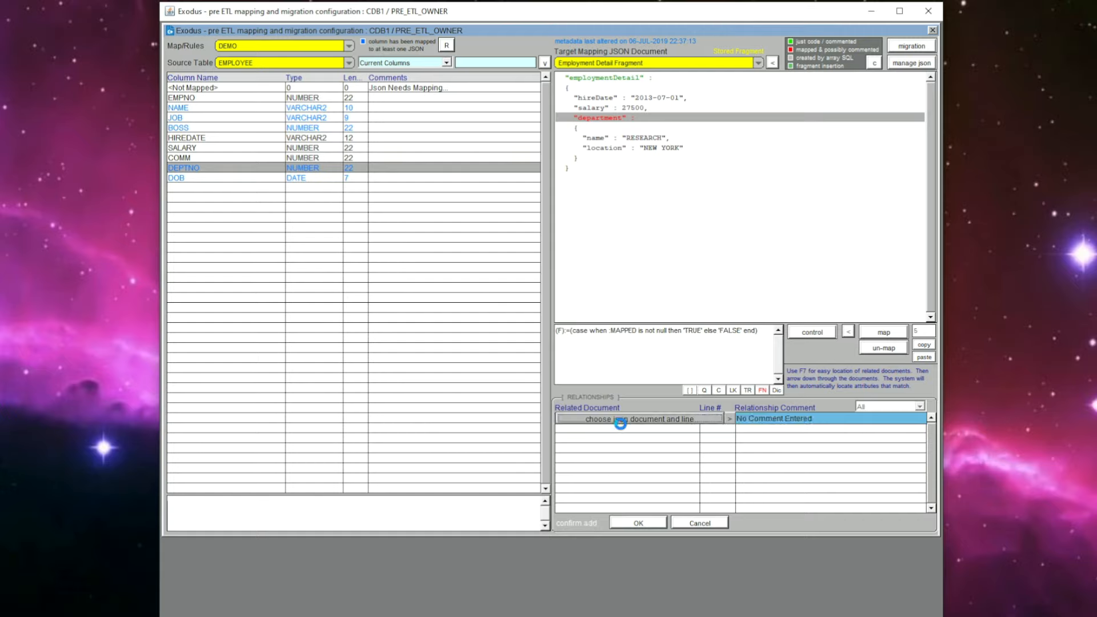
left_click(321, 116)
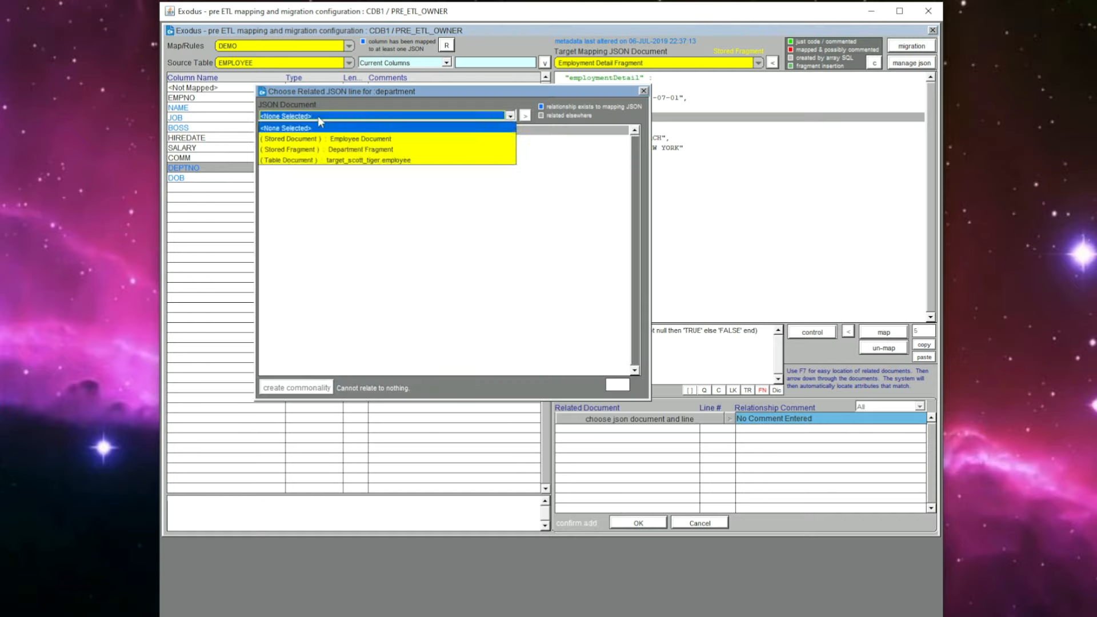
left_click(335, 149)
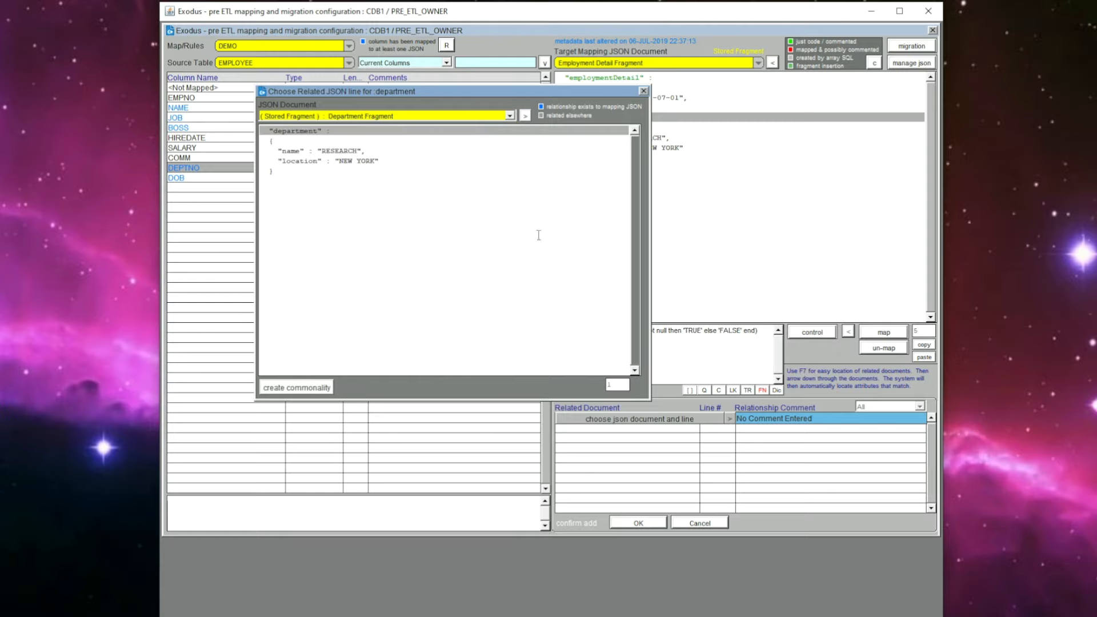
left_click(307, 386)
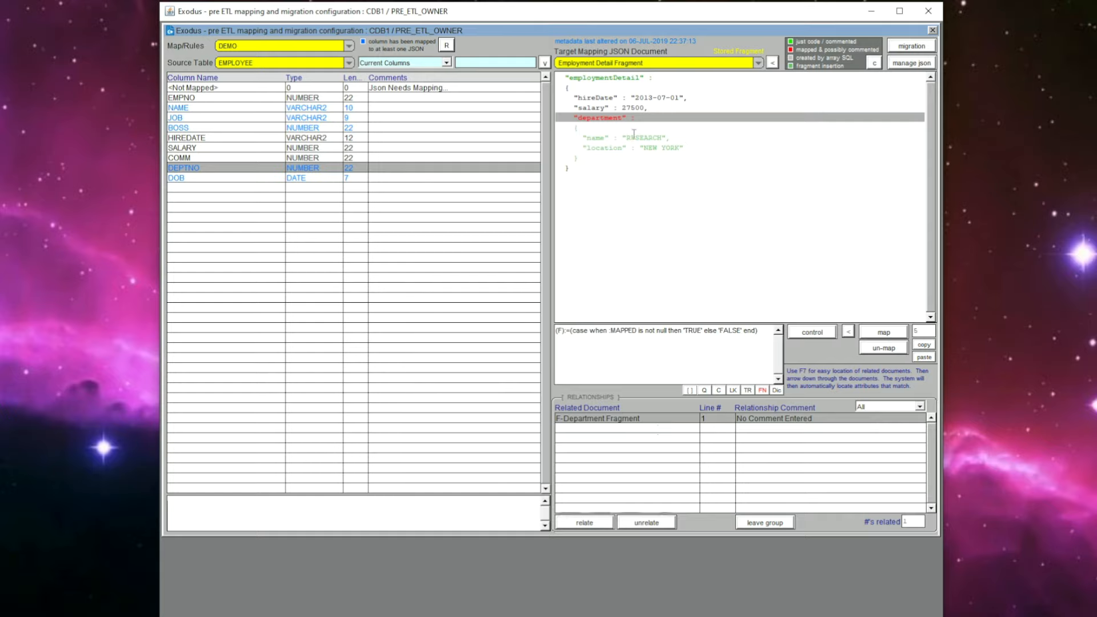
In the Department Fragment, enter the name line's lookup as SELECT d.name FROM ${stg_etl_owner}.department d WHERE deptno = :mapped.
double_click(620, 116)
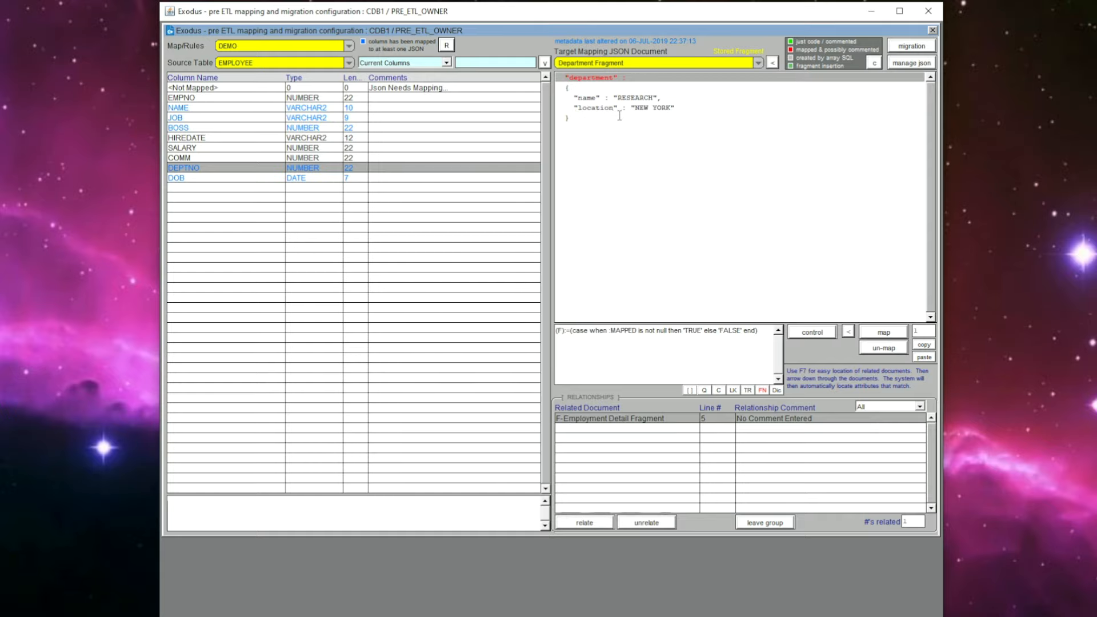
left_click(644, 99)
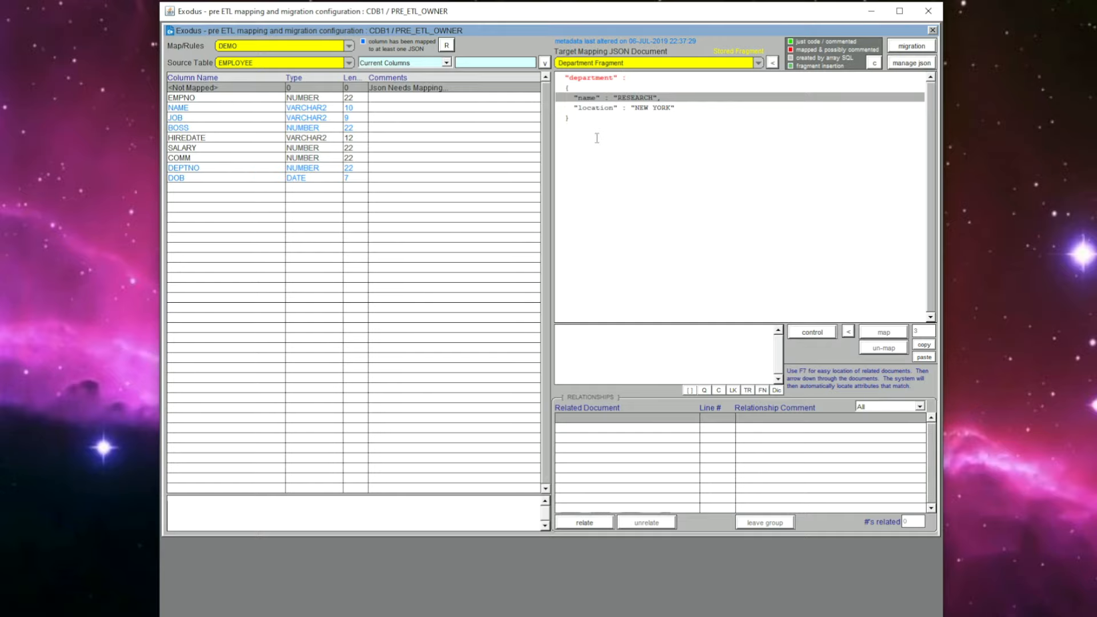
left_click(734, 391)
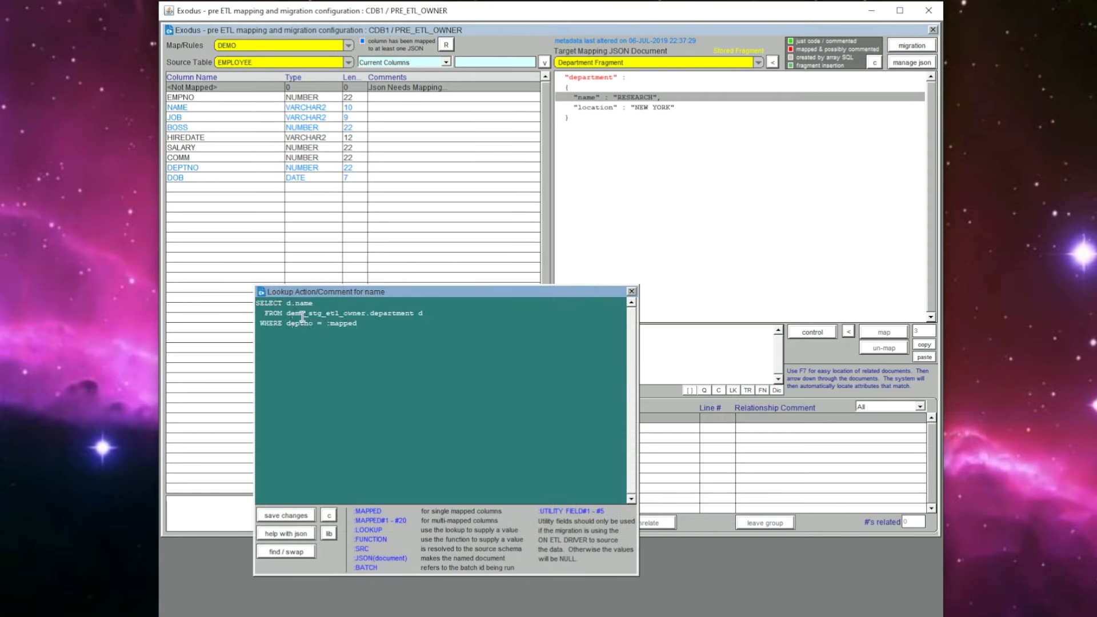
left_click(310, 315)
key("BackSpace")
key("BackSpace")
key("BackSpace")
key("BackSpace")
key("BackSpace")
type("${")
type("}")
Add the lookup to the code library with the name and description Lookup Department Name, and save it on the name line.
left_click(330, 535)
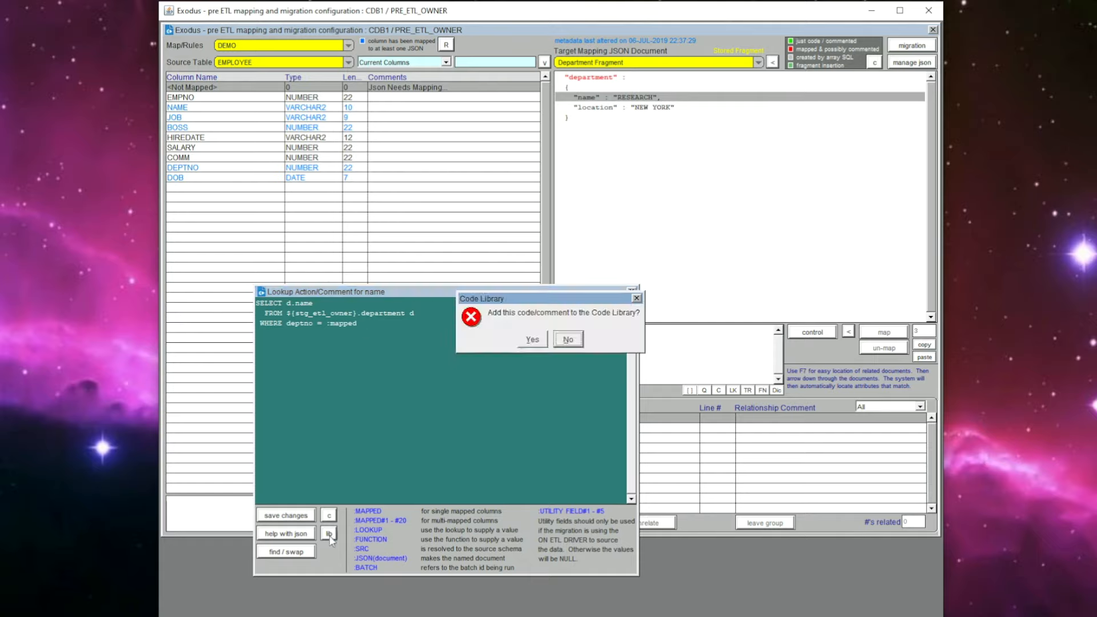
left_click(536, 341)
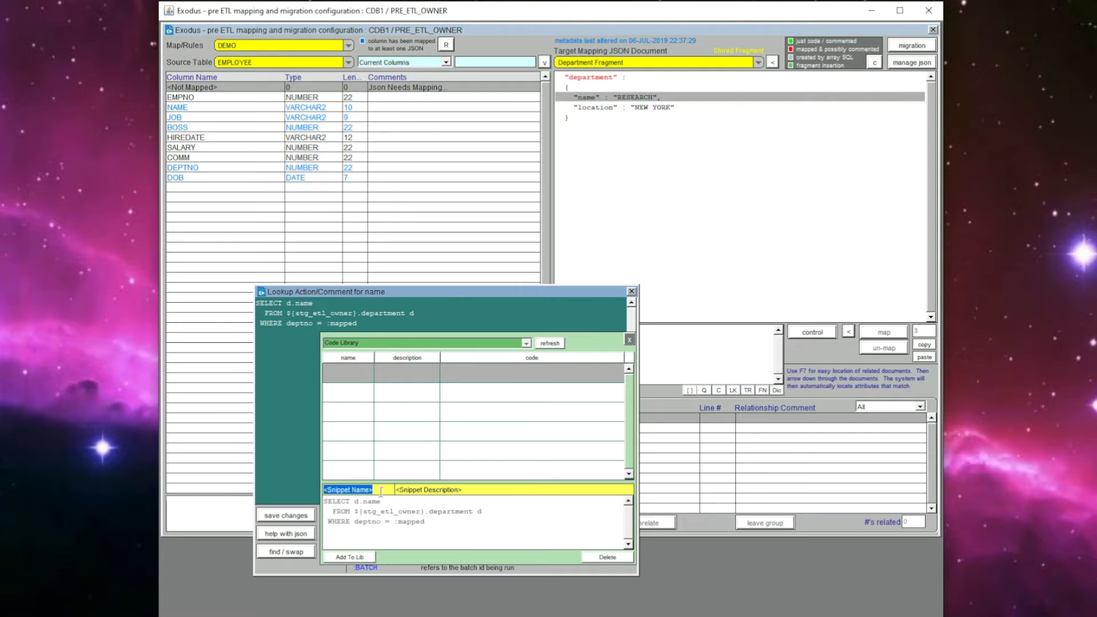
type("Loo")
type("kup Department Name")
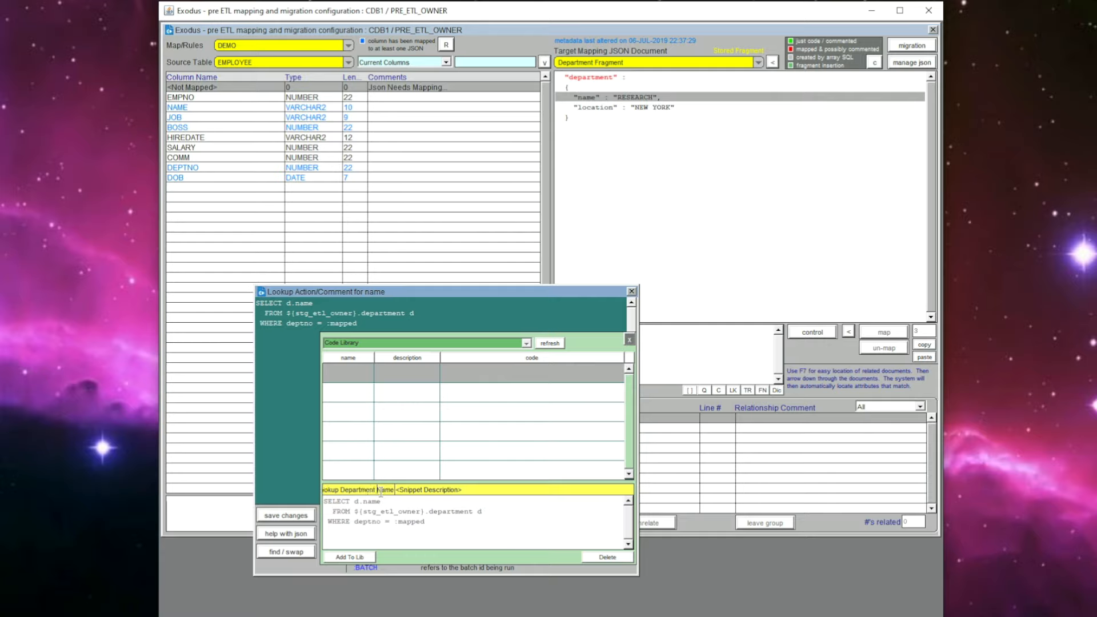
triple_click(381, 490)
key("ctrl+c")
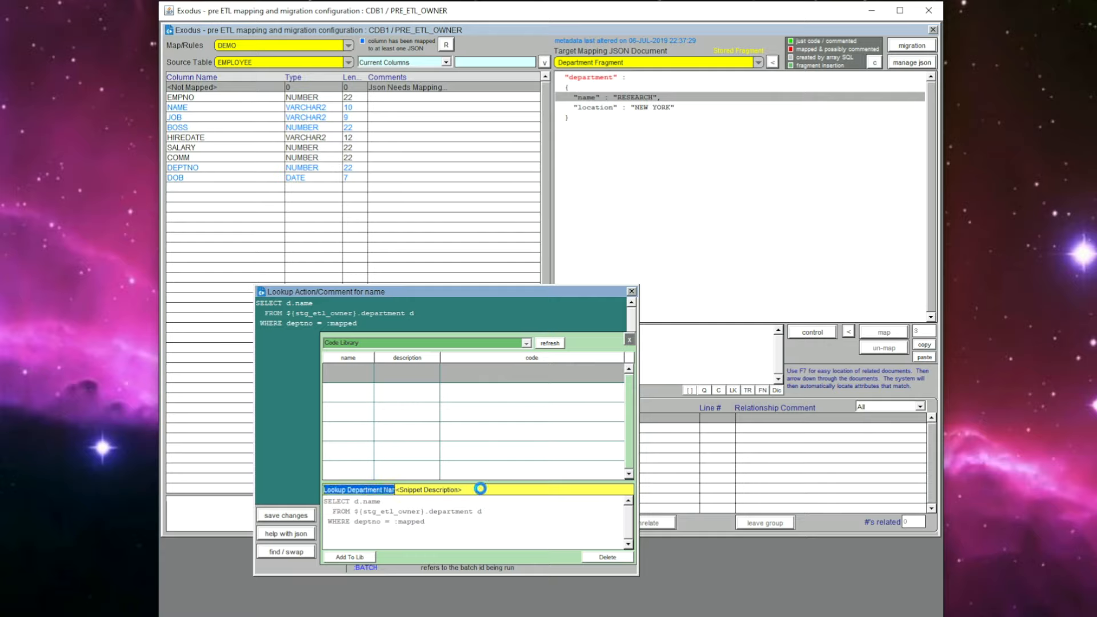
left_click(482, 489)
key("ctrl+v")
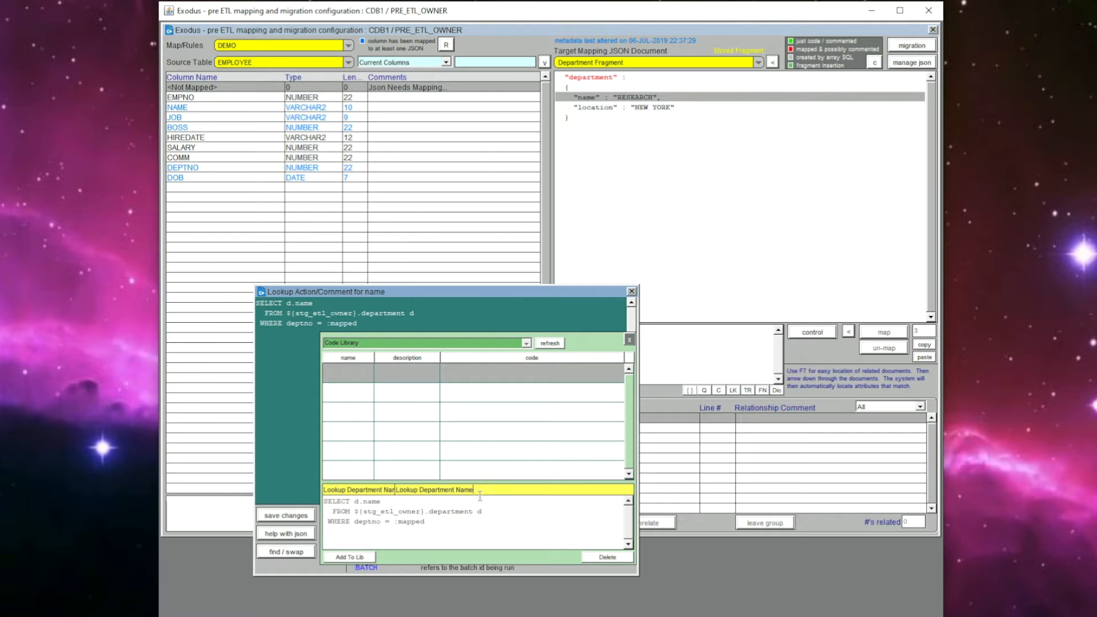
left_click(355, 557)
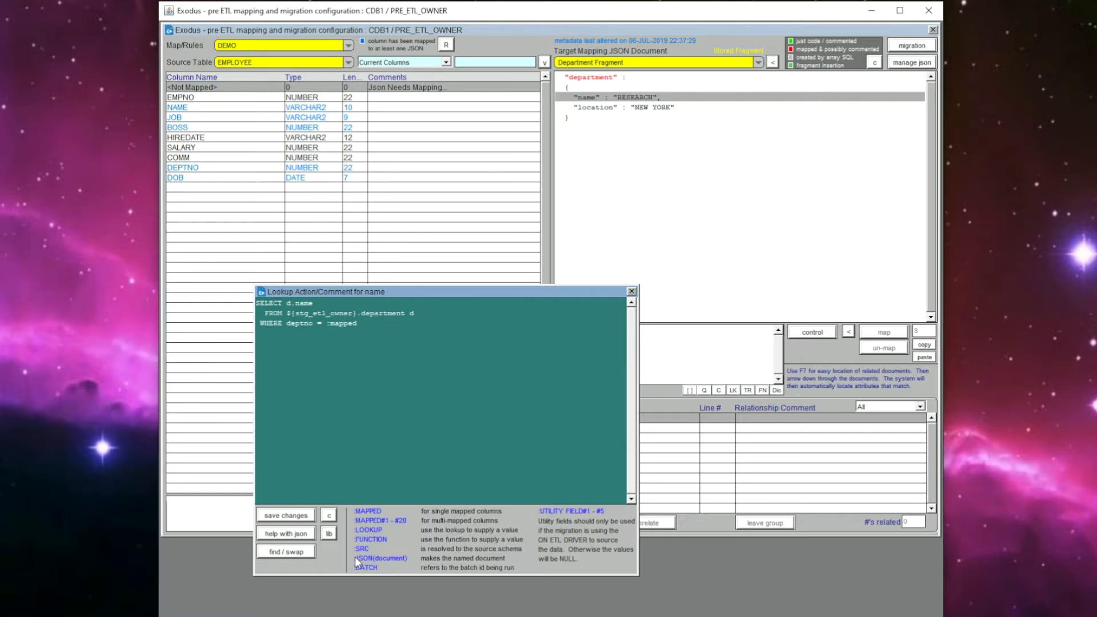
left_click(300, 521)
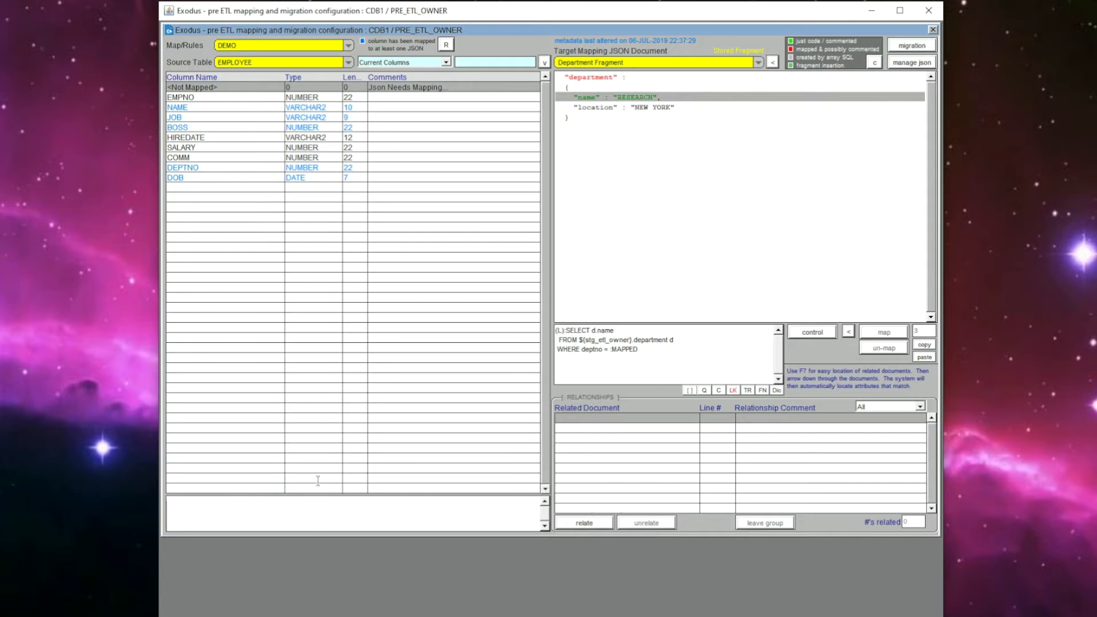
Reuse the Lookup Department Name snippet as the location line's lookup, changing the selected column to d.location, and save the change.
left_click(641, 107)
left_click(733, 391)
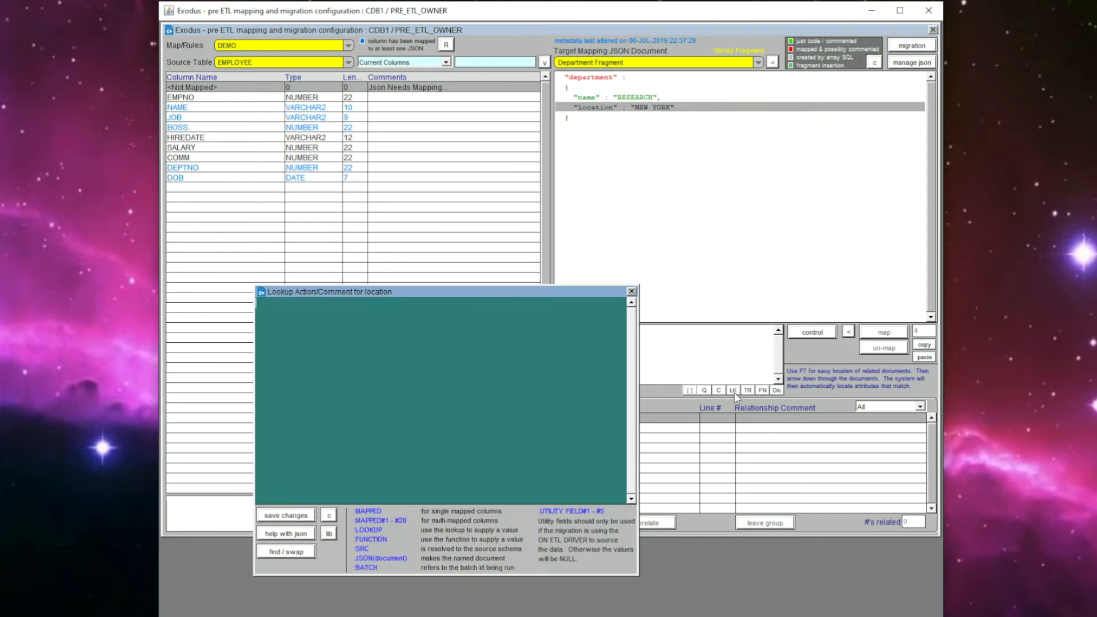
left_click(329, 533)
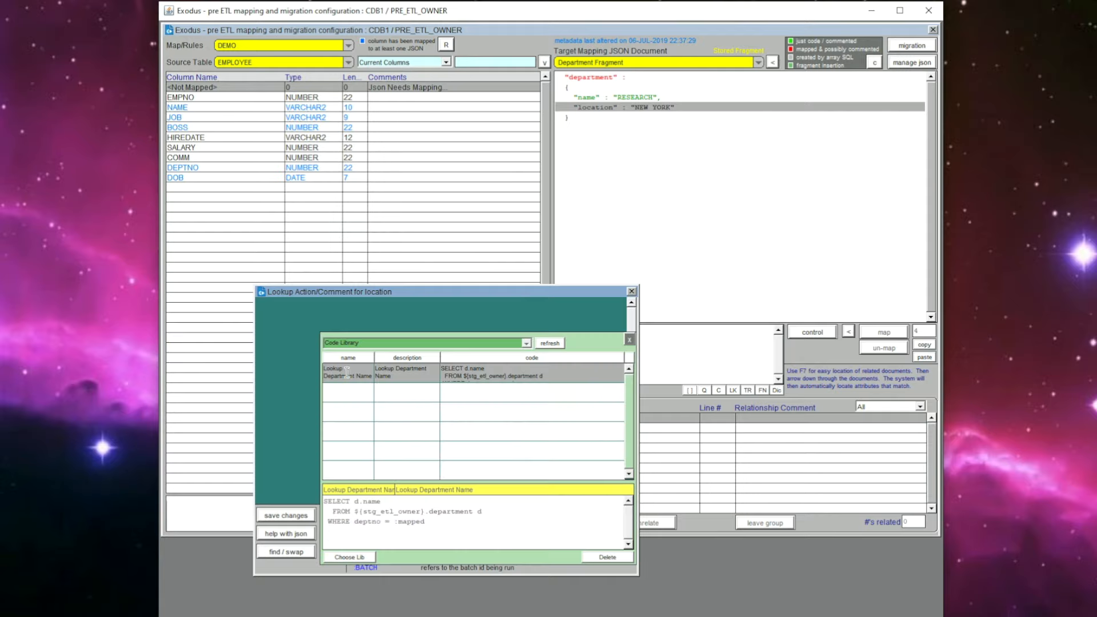
double_click(346, 374)
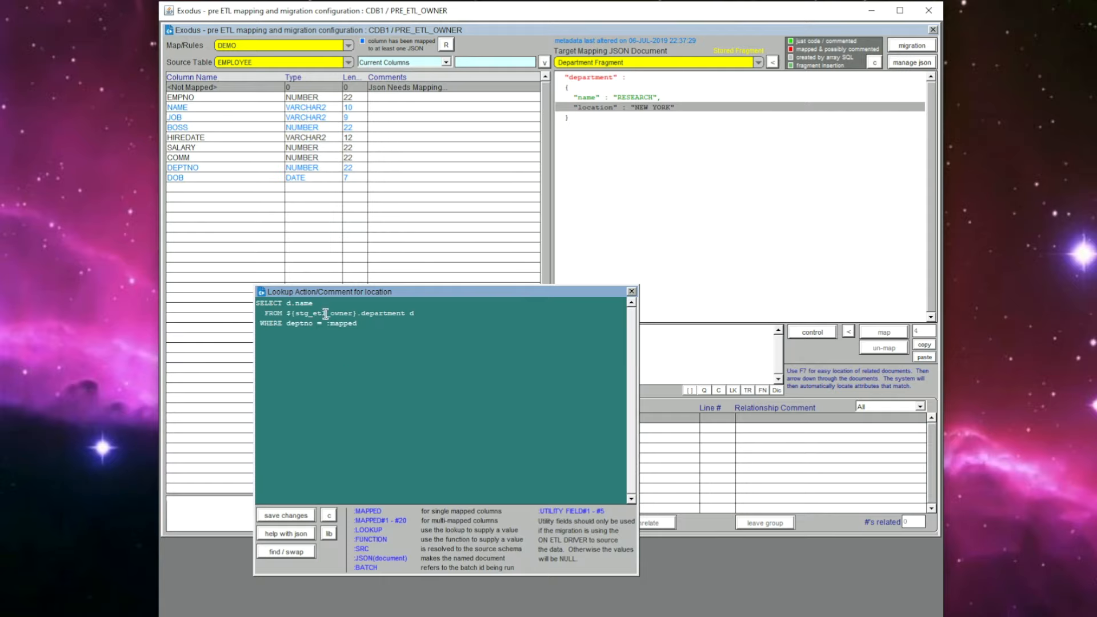
key("BackSpace")
key("BackSpace")
type("locatio")
left_click(307, 517)
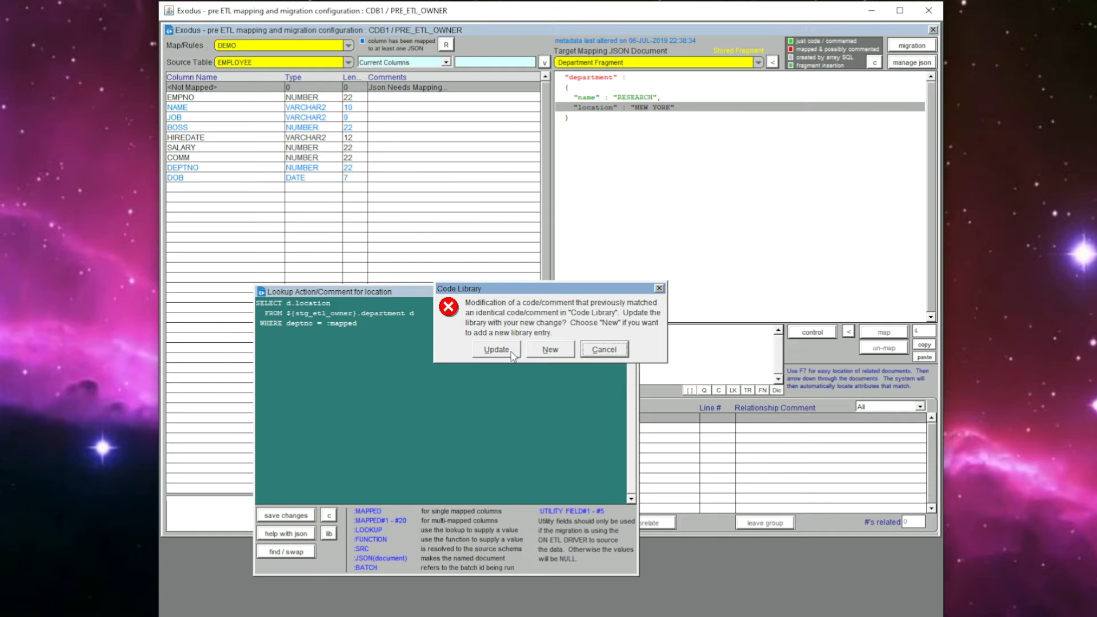
Add the modified lookup as a new library entry named and described Lookup Department Location, and save it on the location line.
left_click(542, 351)
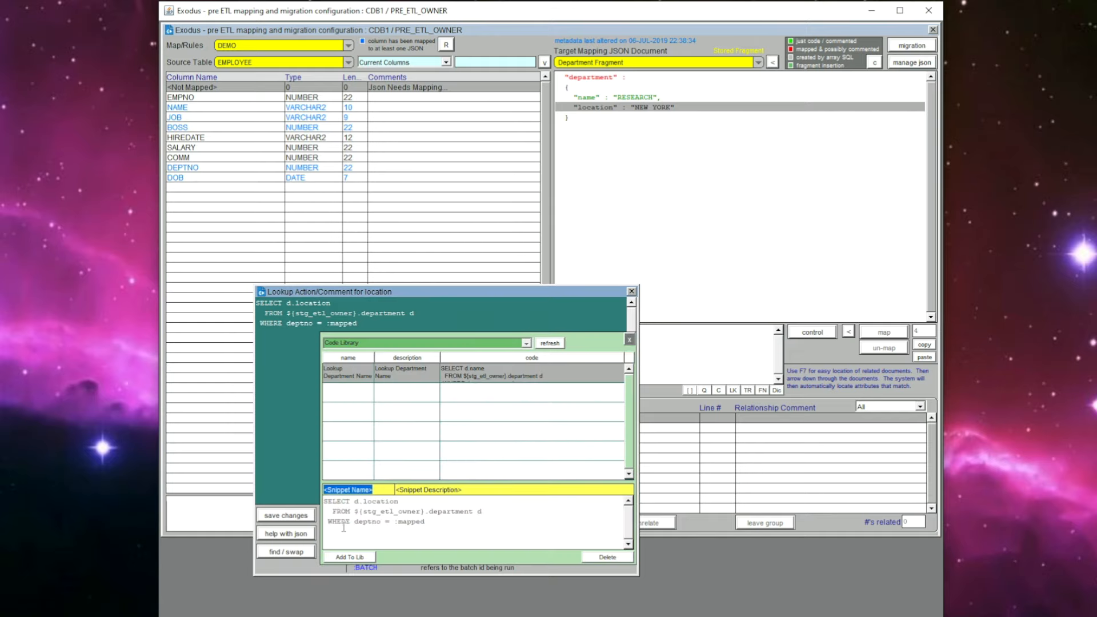
key("BackSpace")
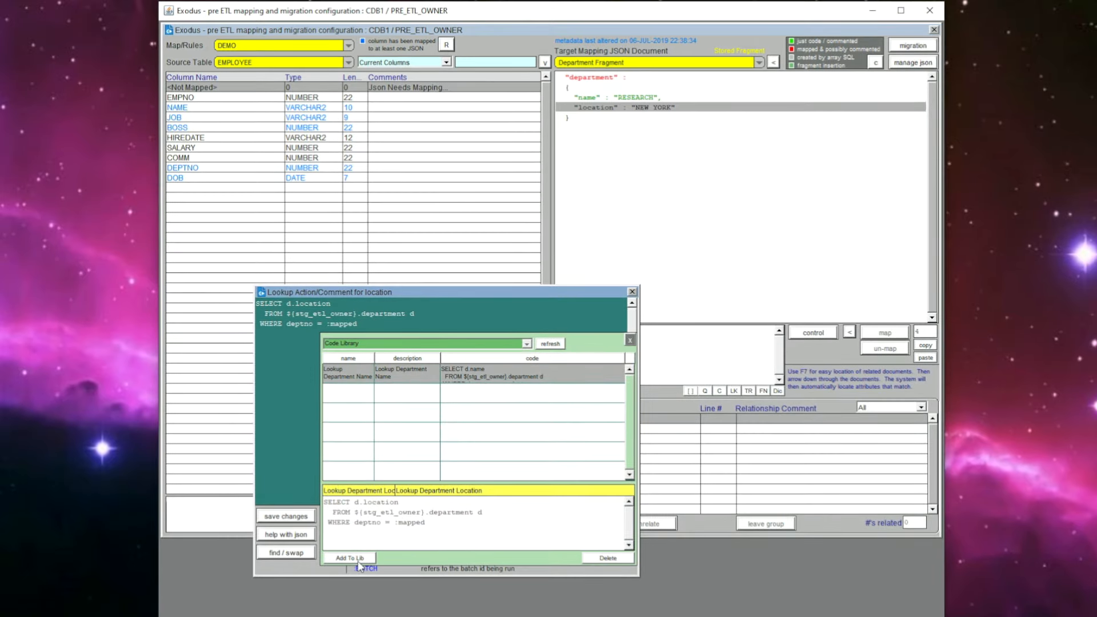
left_click(349, 559)
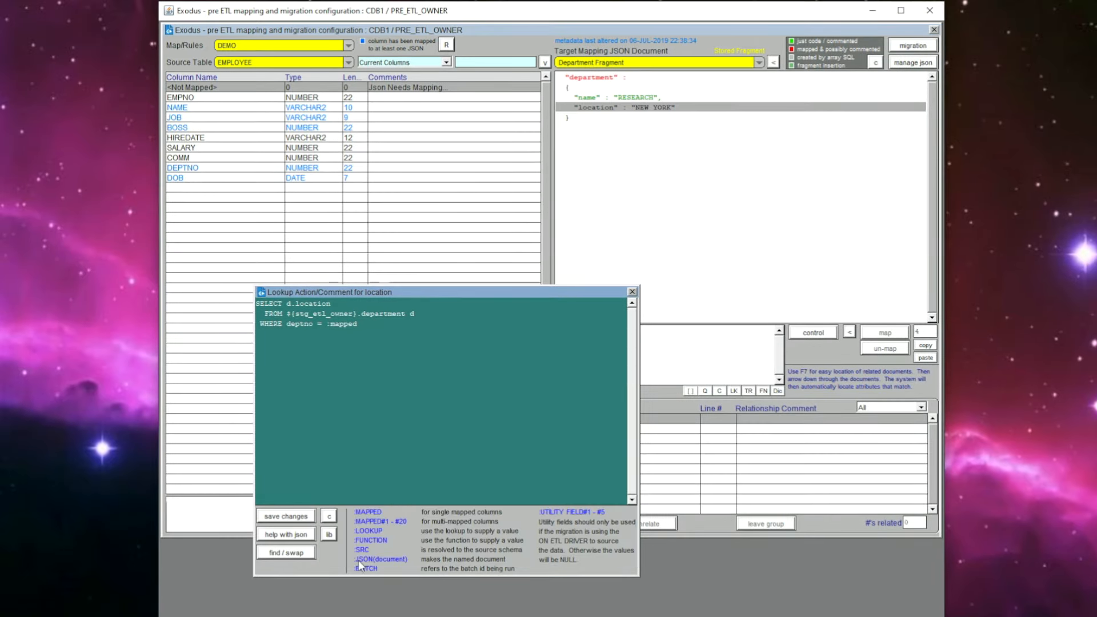
left_click(284, 518)
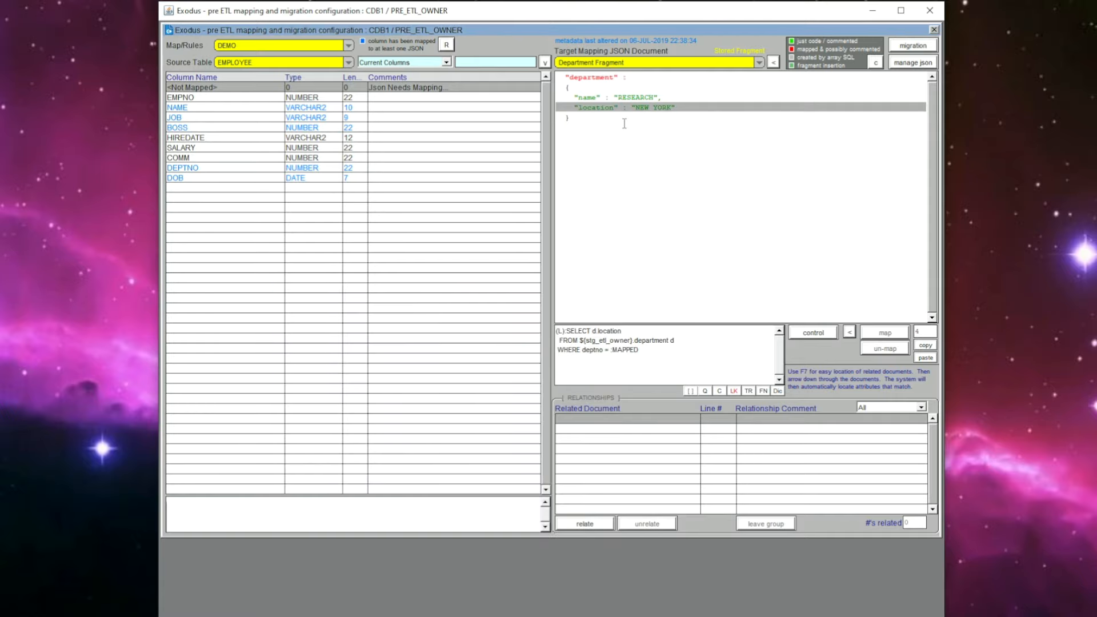
Map the SALARY column to the salary line and HIREDATE to the hireDate line in the Employment Detail Fragment.
left_click(773, 62)
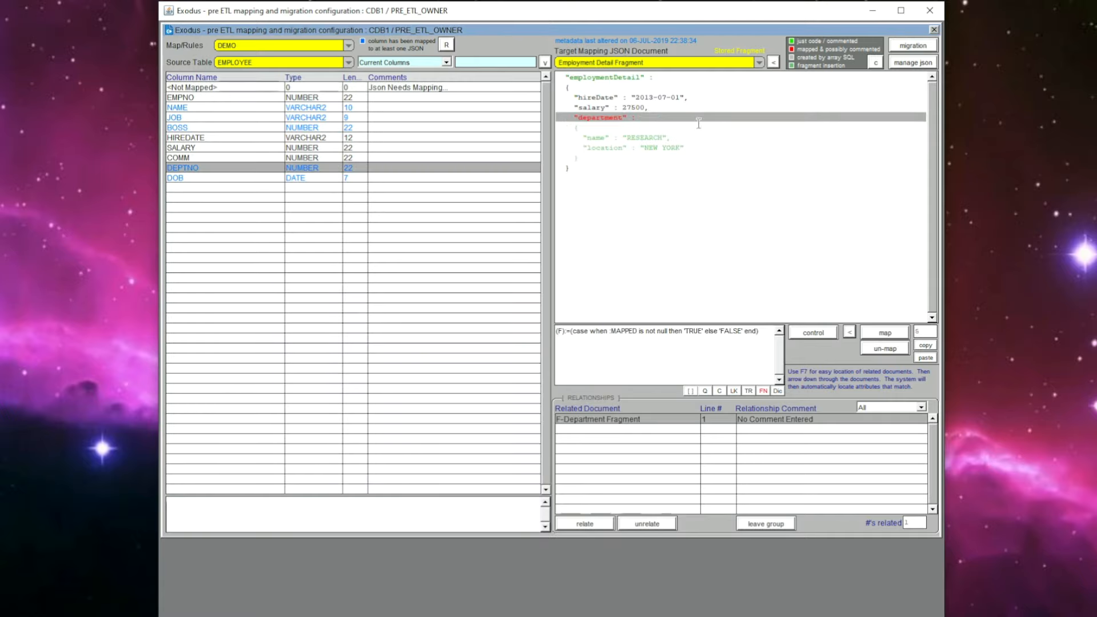
left_click(620, 108)
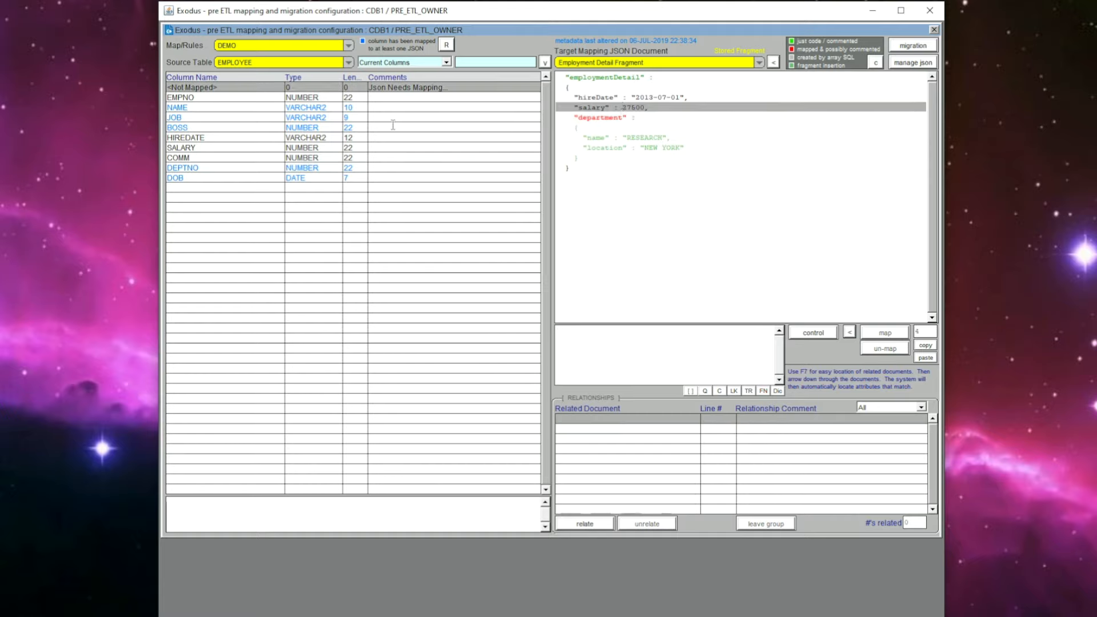
left_click(209, 149)
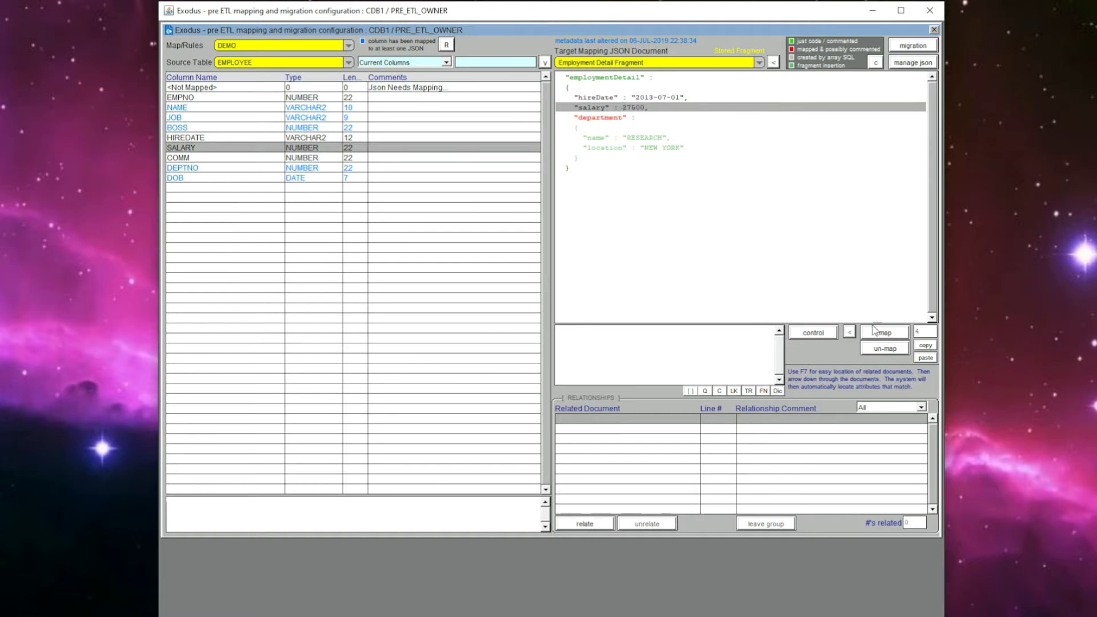
left_click(895, 338)
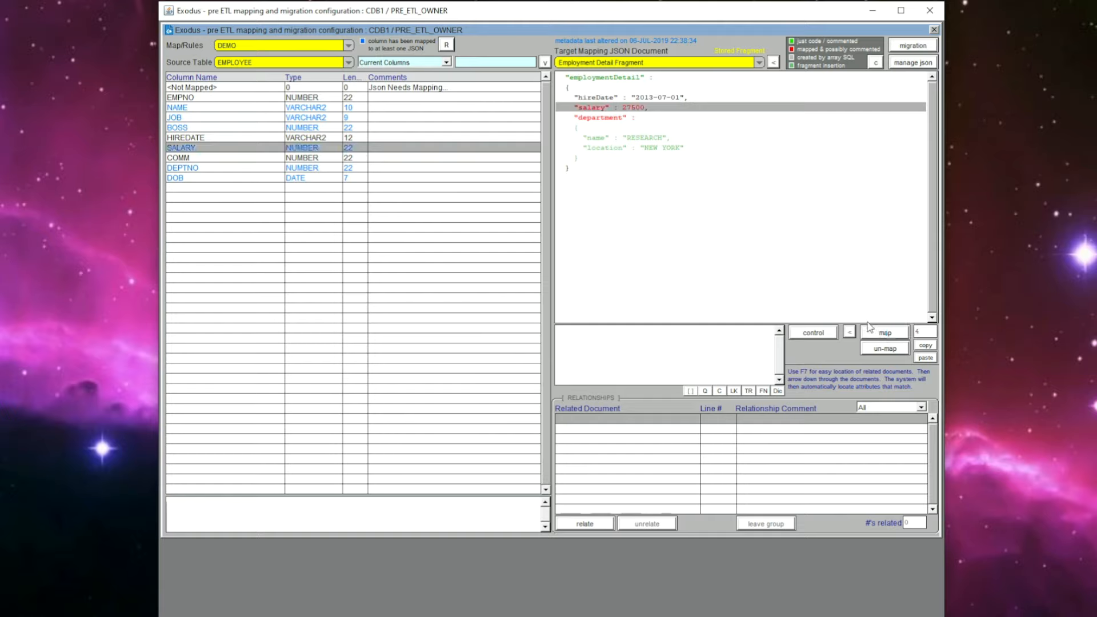
left_click(203, 138)
left_click(606, 99)
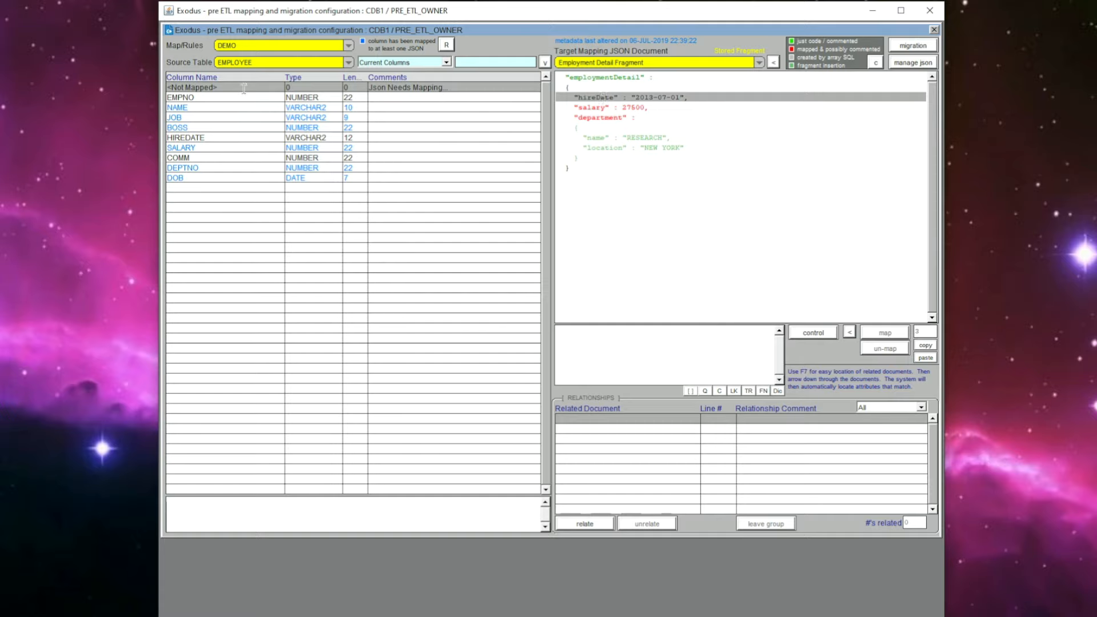
left_click(854, 334)
left_click(896, 336)
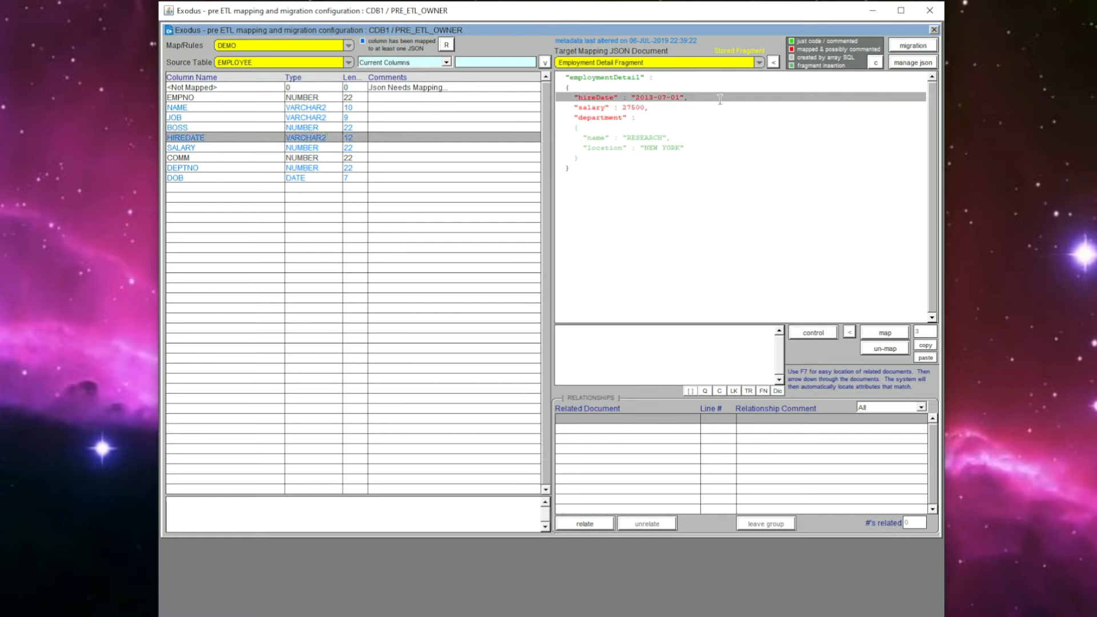
In the Employee Document's projects array query, select p.description, a.start_date, a.end_date from demo_stg_etl_owner.project_participation a, joining demo_stg_etl_owner.project p on projectno, where a.empno = 7900.
left_click(773, 63)
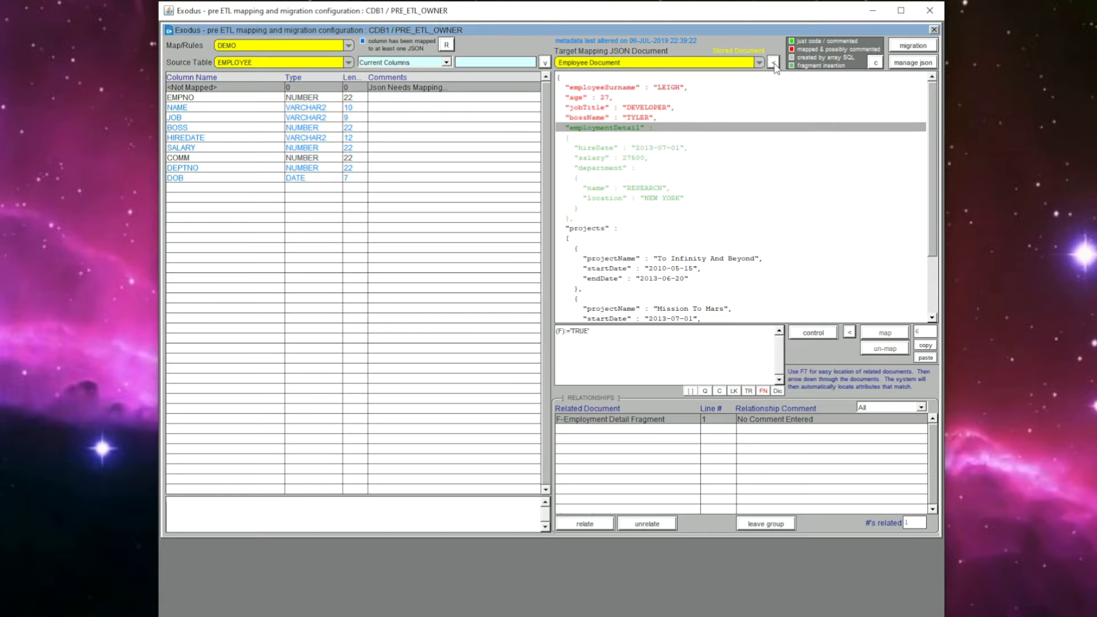
left_click(600, 229)
double_click(932, 318)
triple_click(933, 318)
triple_click(933, 318)
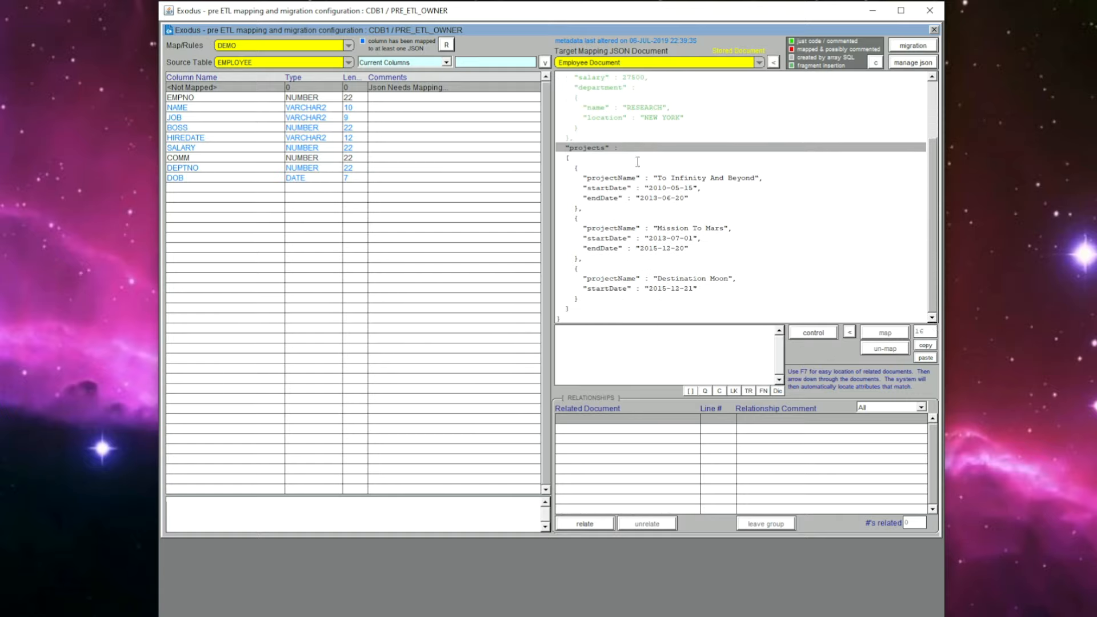
left_click(691, 392)
type("SELECT p.description, a.start_date, a.end_date   FROM demo_stg_etl_owner.project_participation a   JOIN demo_stg_etl_owner.project p     ON (p.projectno = a.projectno)  WHERE a.empno = 7900")
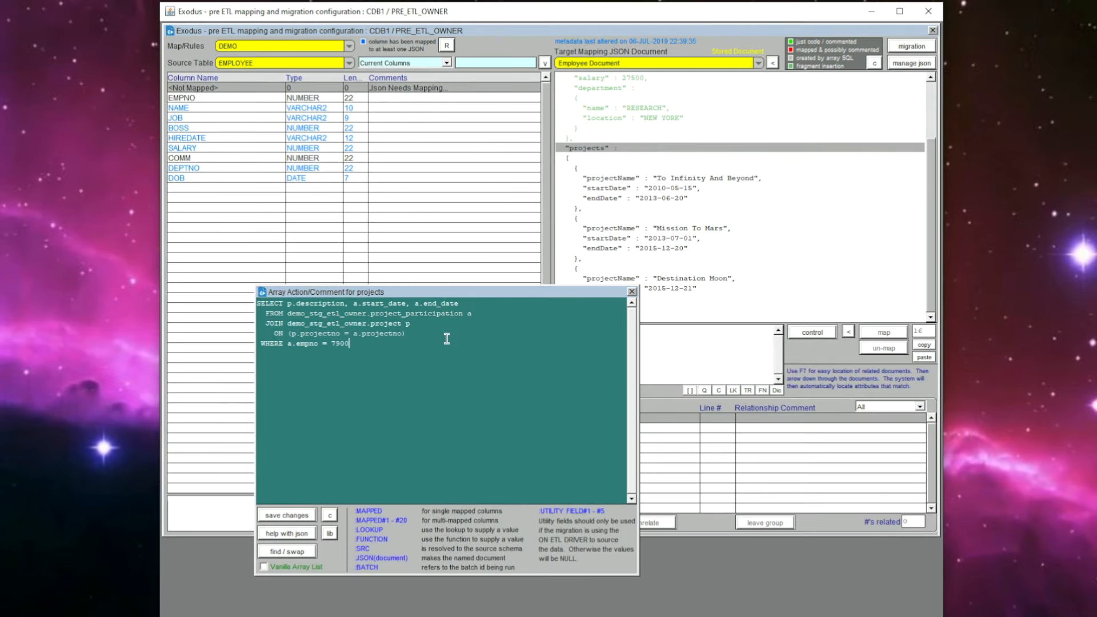
Replace both schema names in the projects array query with ${stg_etl_owner} and the employee number with :mapped, and save the changes.
left_click_drag(287, 313, 309, 314)
key("Delete")
type("${")
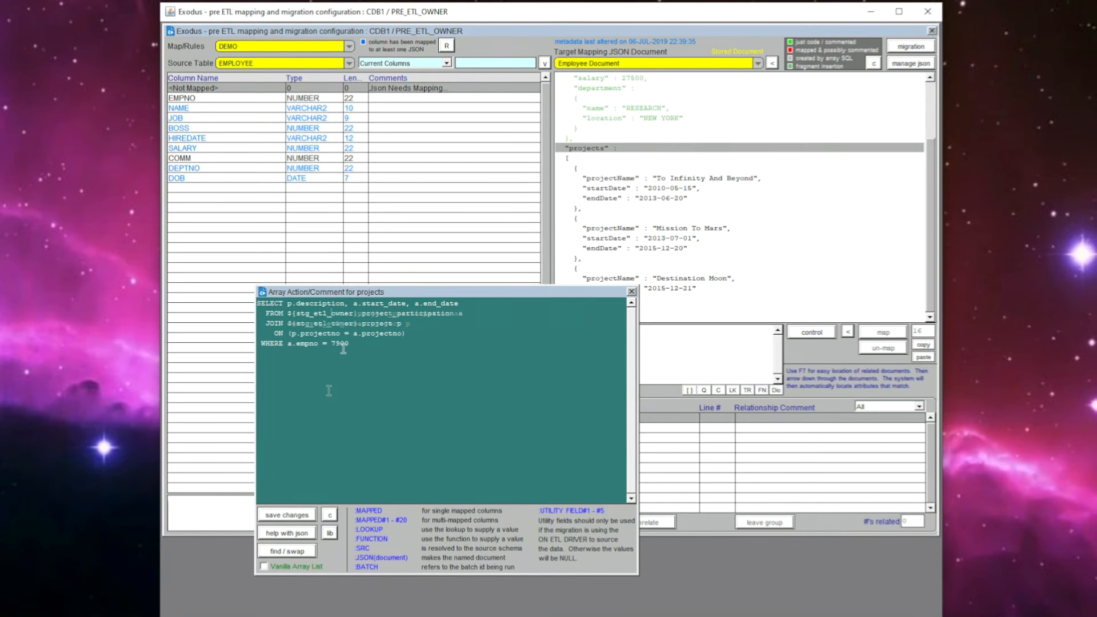
double_click(341, 344)
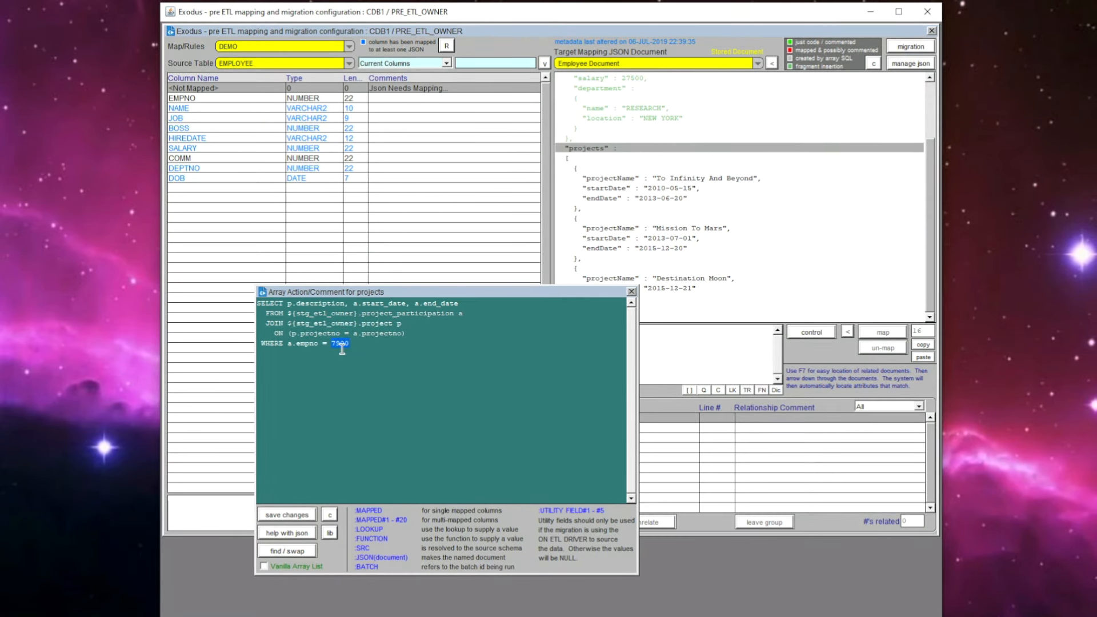
type(":mapped")
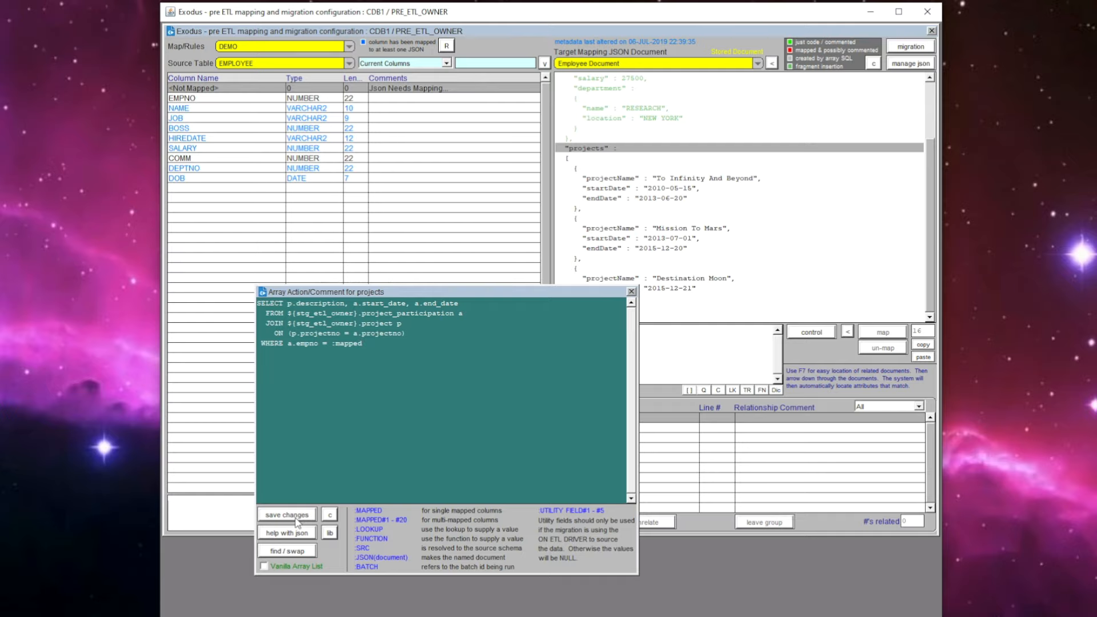
left_click(297, 520)
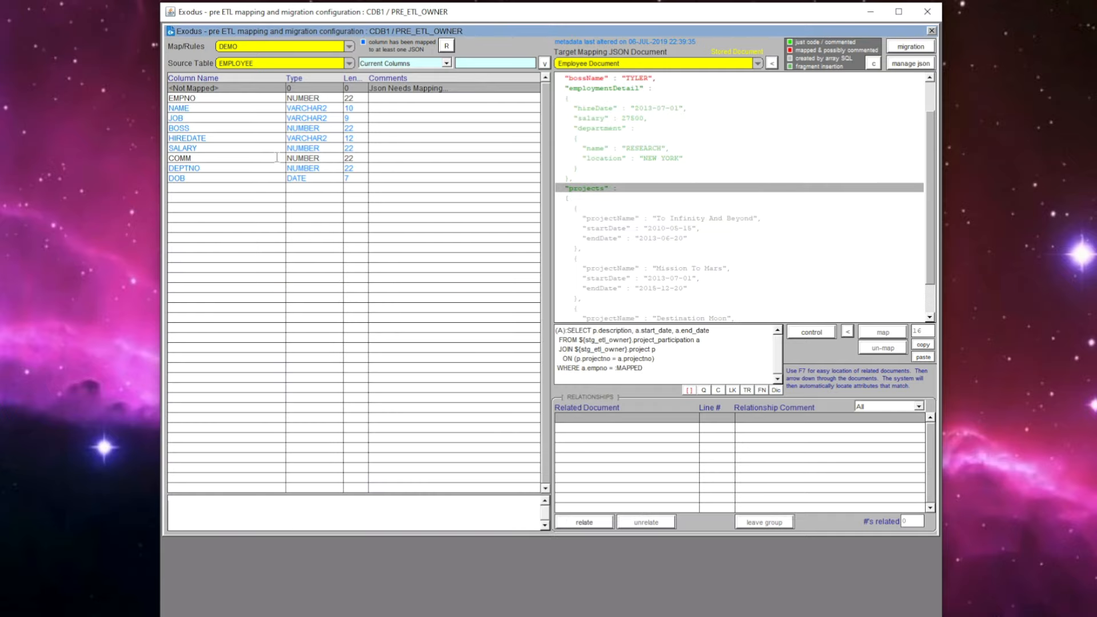
Map the EMPNO column to the projects array line and review the document's remaining lines.
left_click(203, 98)
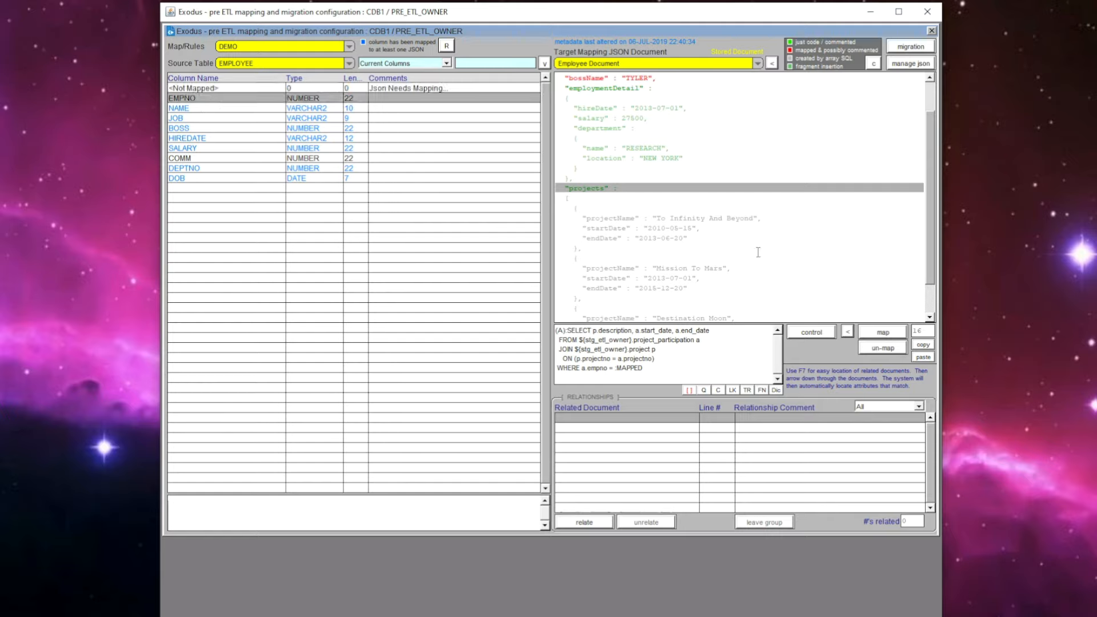
left_click(883, 331)
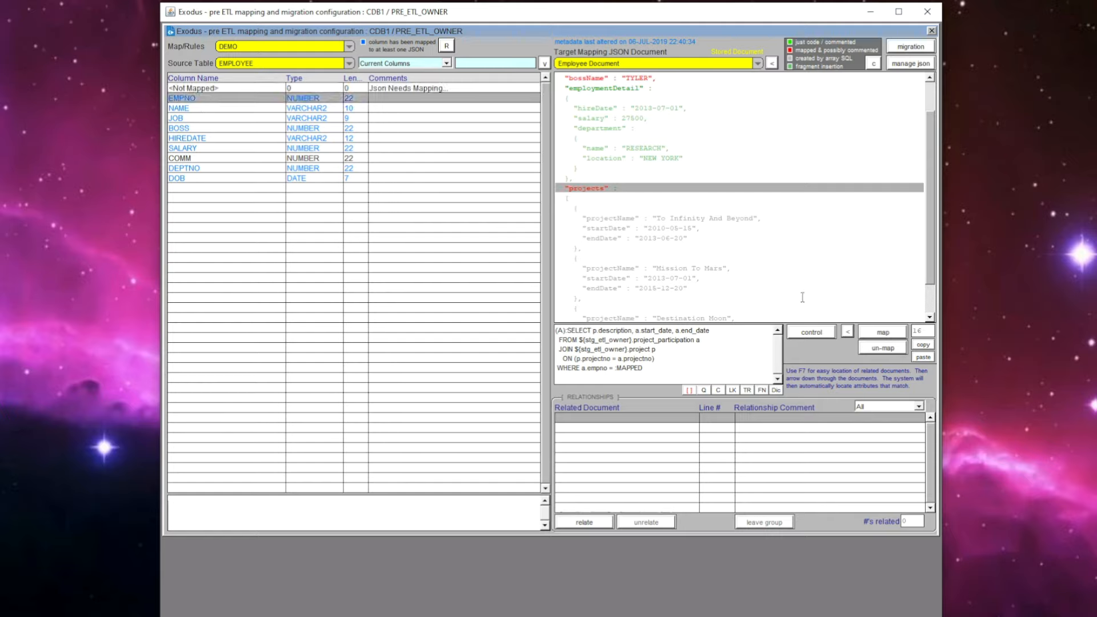
left_click(930, 317)
left_click(930, 318)
left_click(929, 318)
left_click(930, 318)
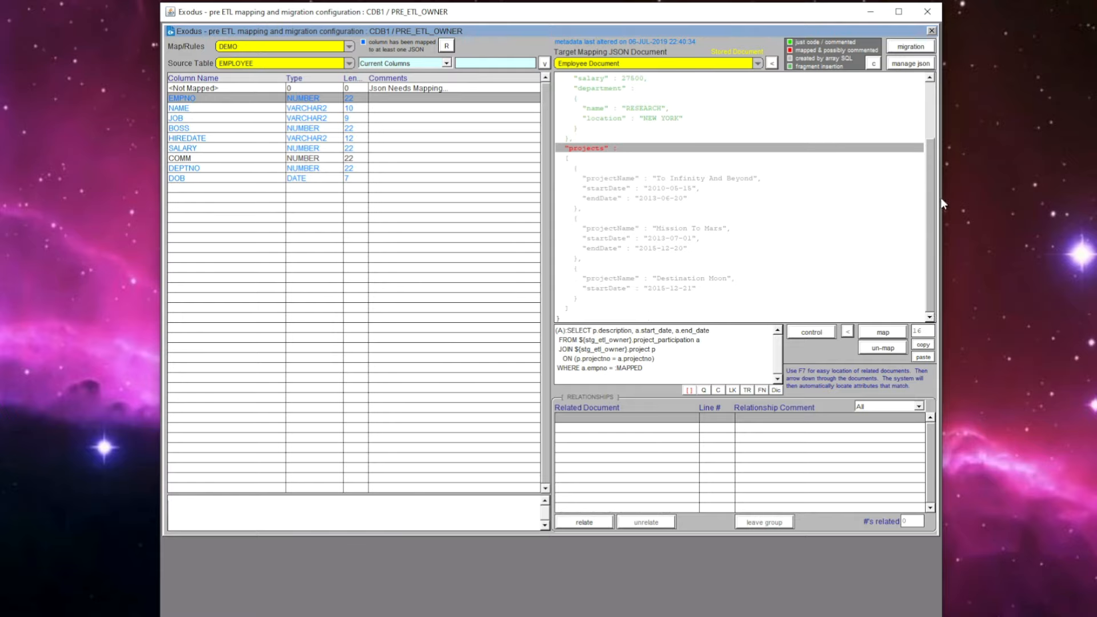
left_click_drag(926, 158, 927, 98)
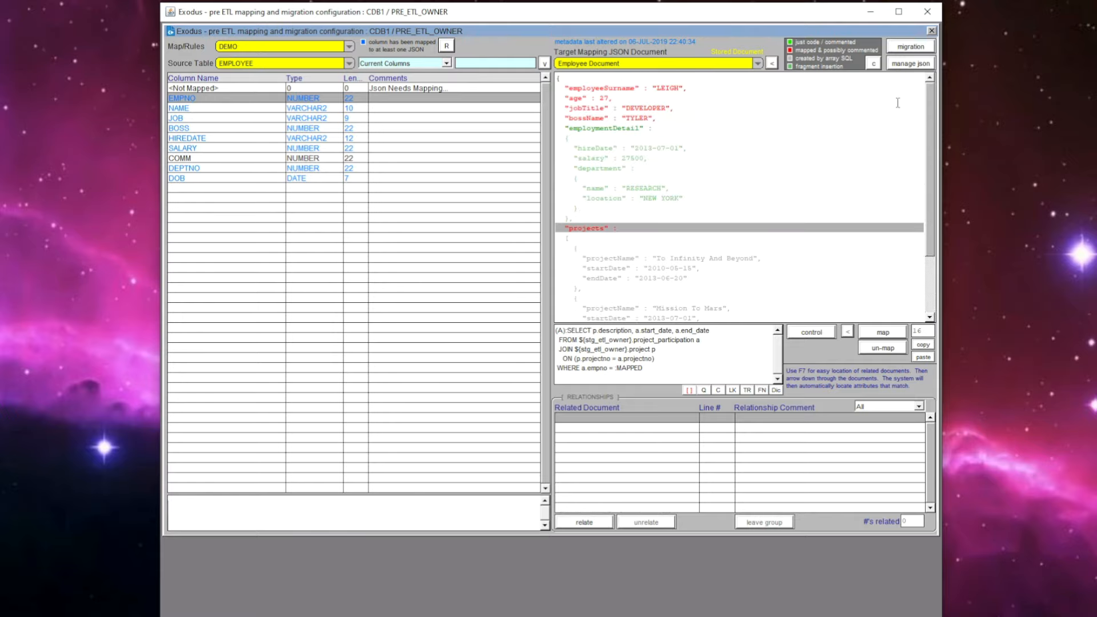
Give the age line the function =floor(months_between(SYSDATE, to_date(substr(:MAPPED,1,11), 'DD-MON-YYYY')) / 12) and save it.
left_click(621, 97)
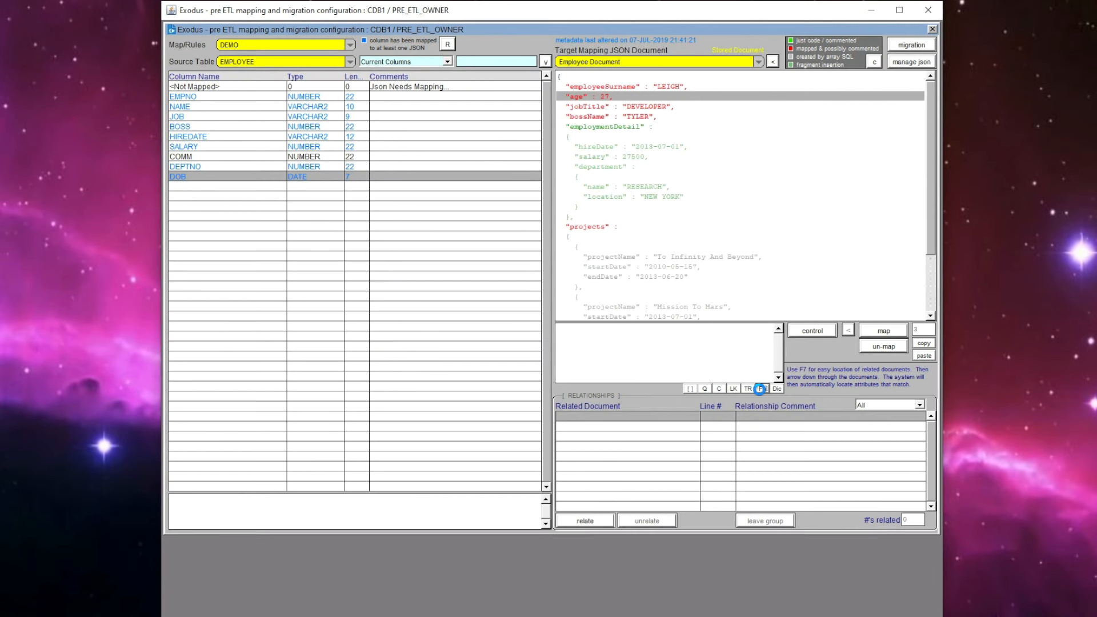
left_click(760, 390)
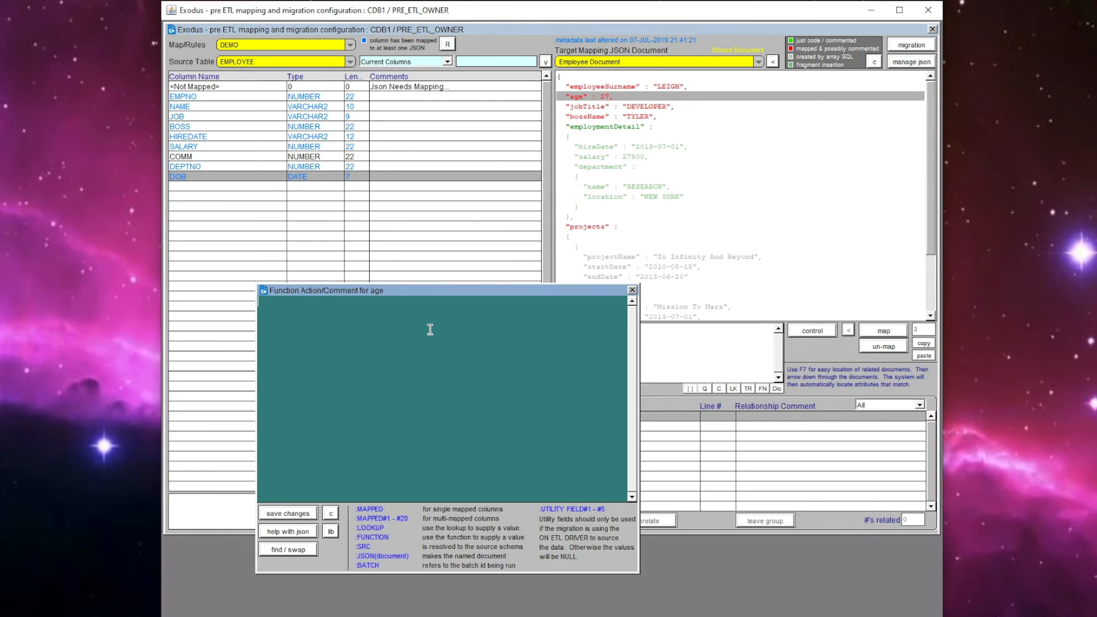
type("=floor(months_between(SYSDATE, to_date(substr(:MAPPED,1,11), 'DD-MON-YYYY')) / 12)")
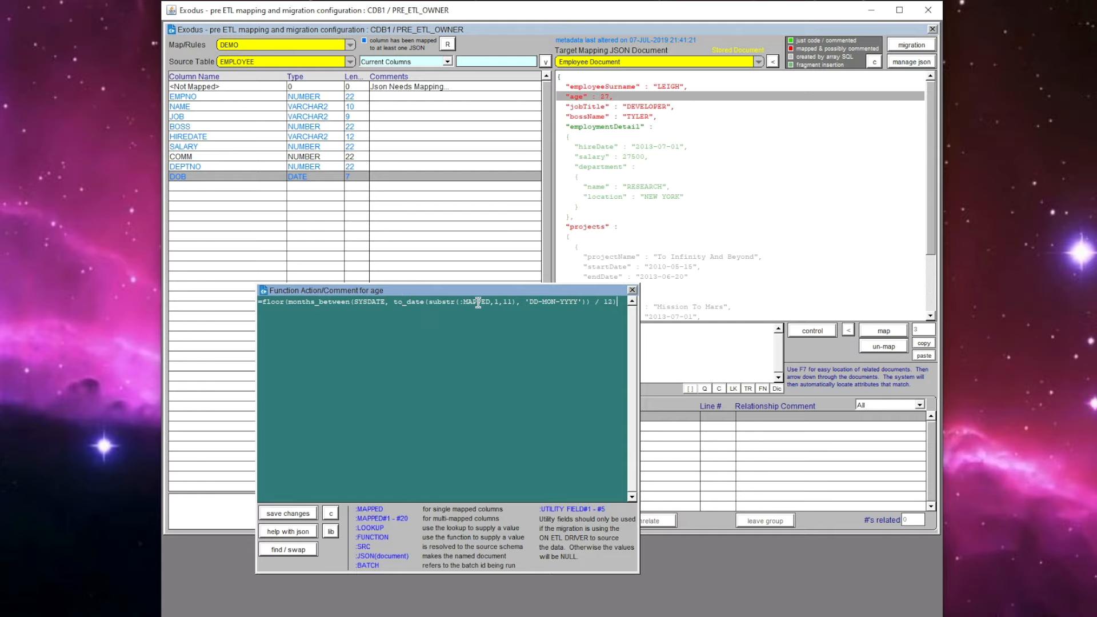
left_click(297, 513)
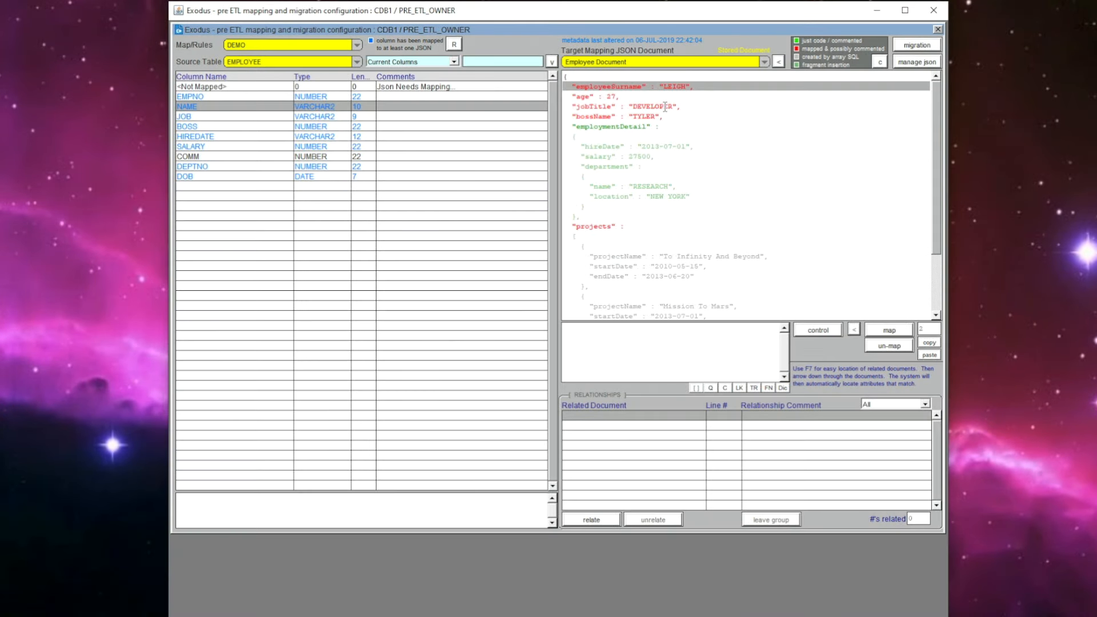
Give the bossName line the lookup select e.name from ${stg_etl_owner}.employee e where e.empno = :mapped, and save it.
left_click(590, 116)
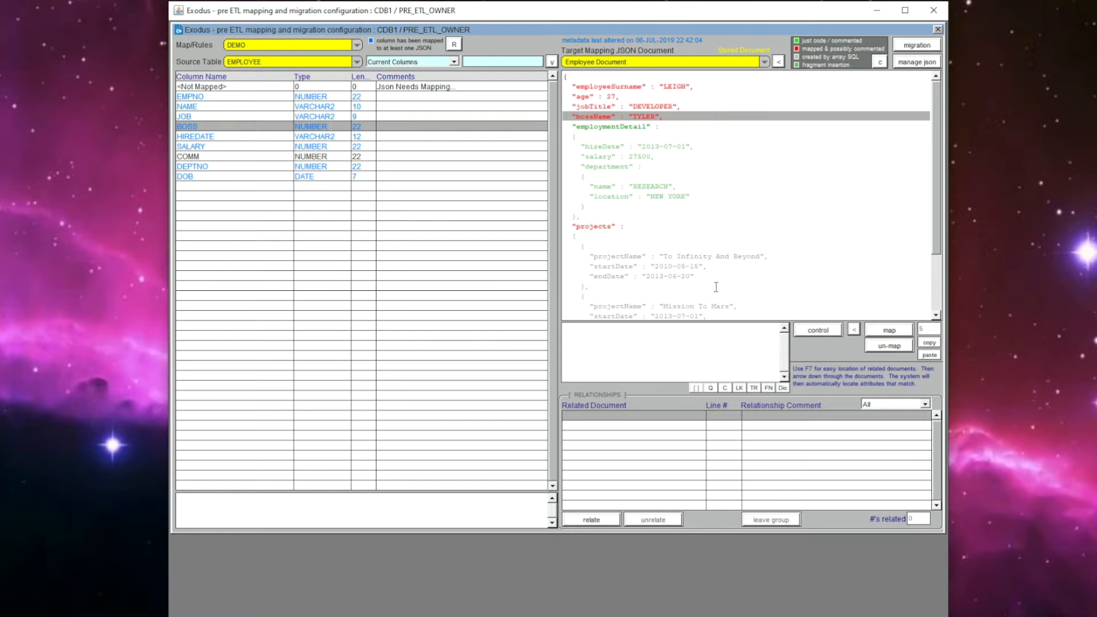
left_click(739, 388)
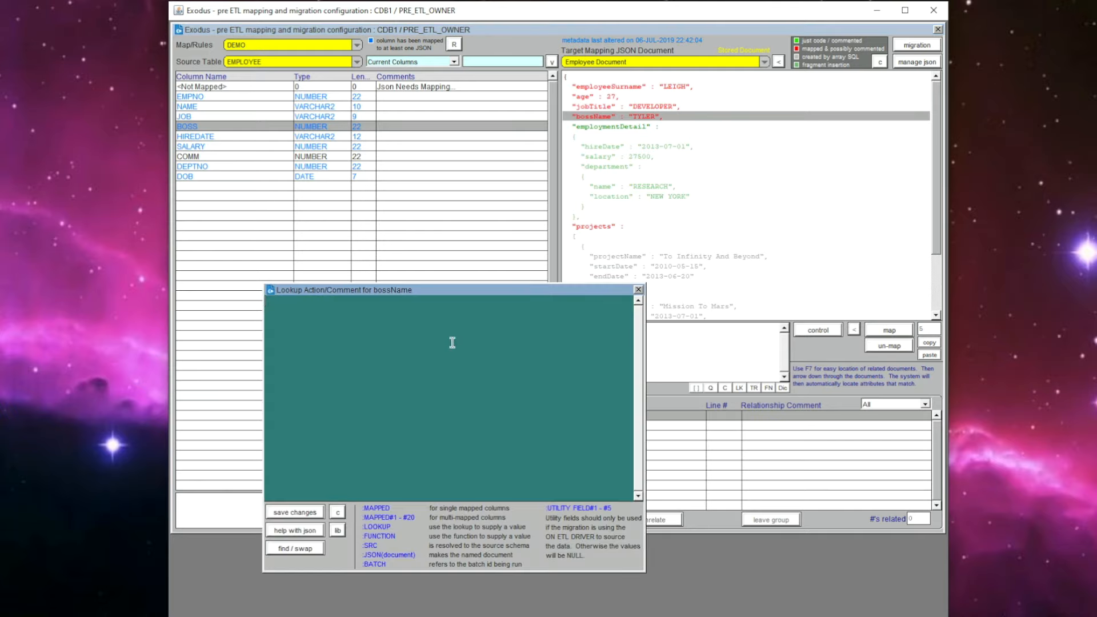
type("select name")
type("from ${stg_etl_owner}.employee e  where e.empno = :mapped")
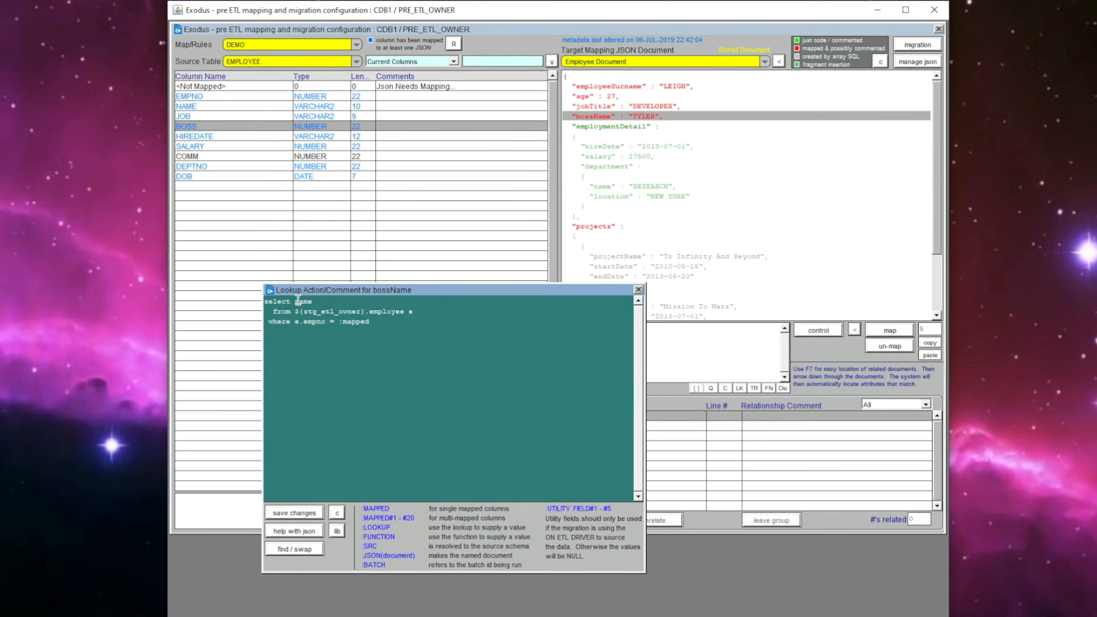
type("e.")
left_click(283, 513)
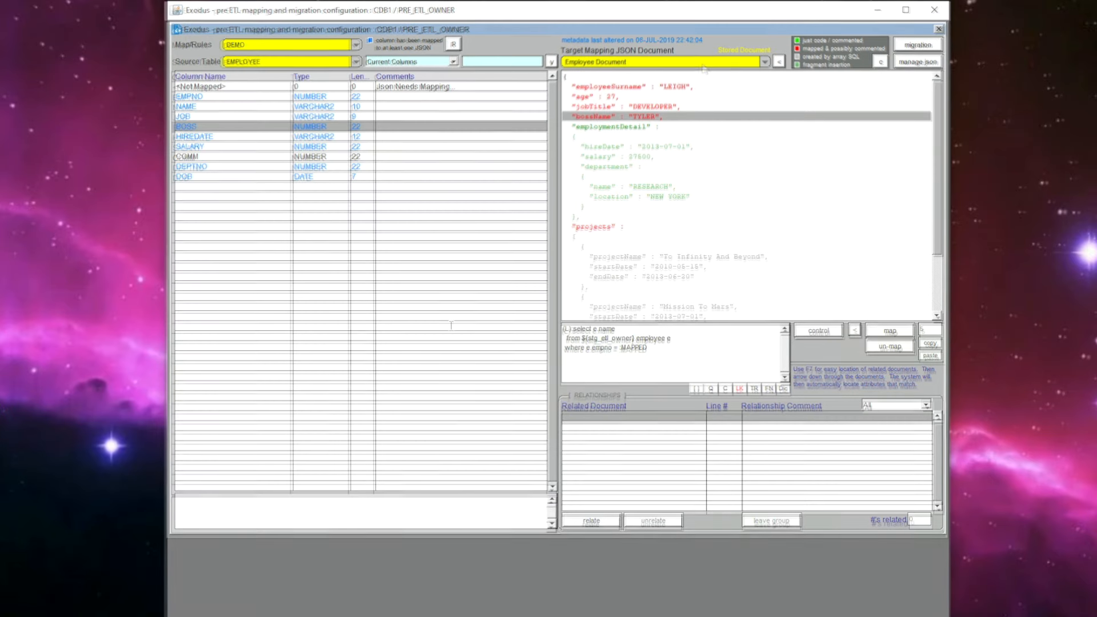
Open the target_scott_tiger.employee table document and set its SCHEMA_NAME value to ${TARGET_SCHEMA}, saving the edited line.
left_click(736, 63)
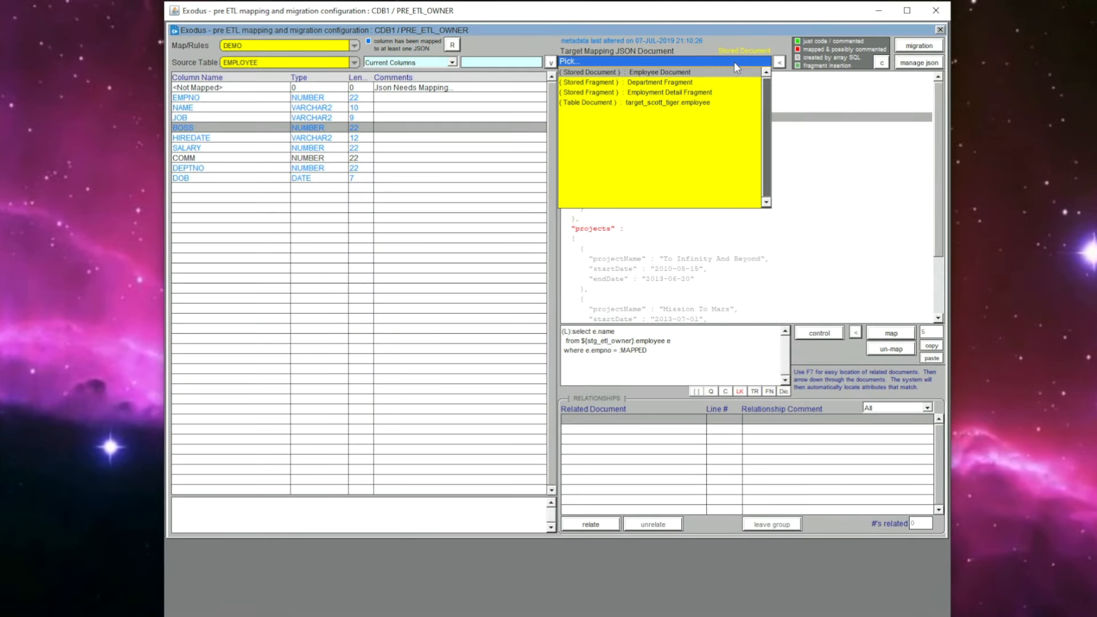
left_click(679, 104)
left_click(679, 101)
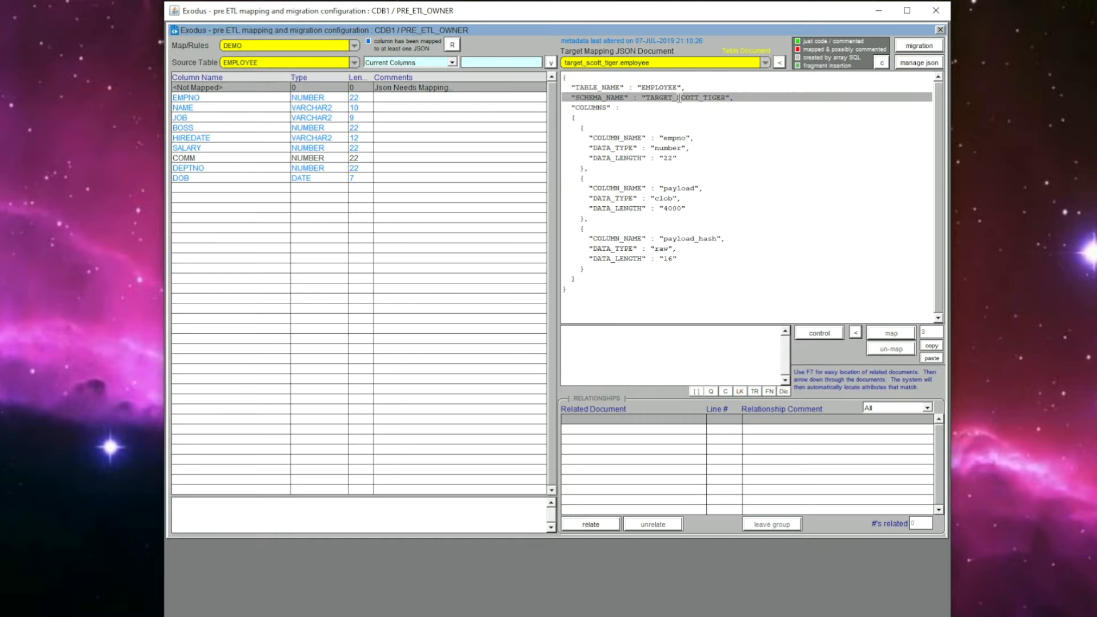
right_click(680, 98)
mouse_move(696, 143)
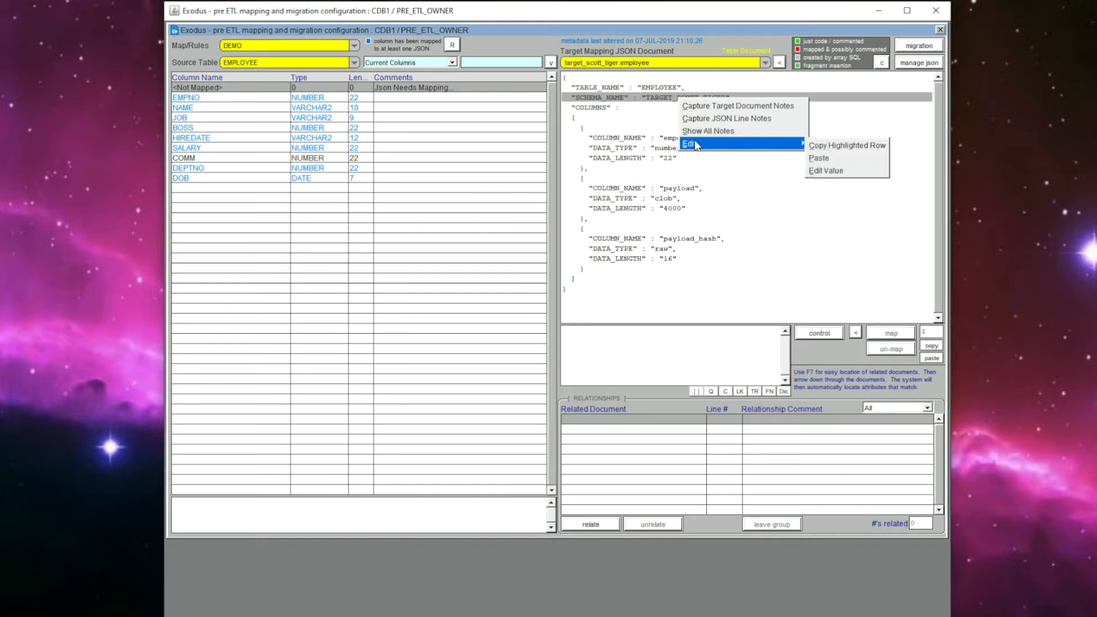
left_click(817, 167)
left_click(726, 97)
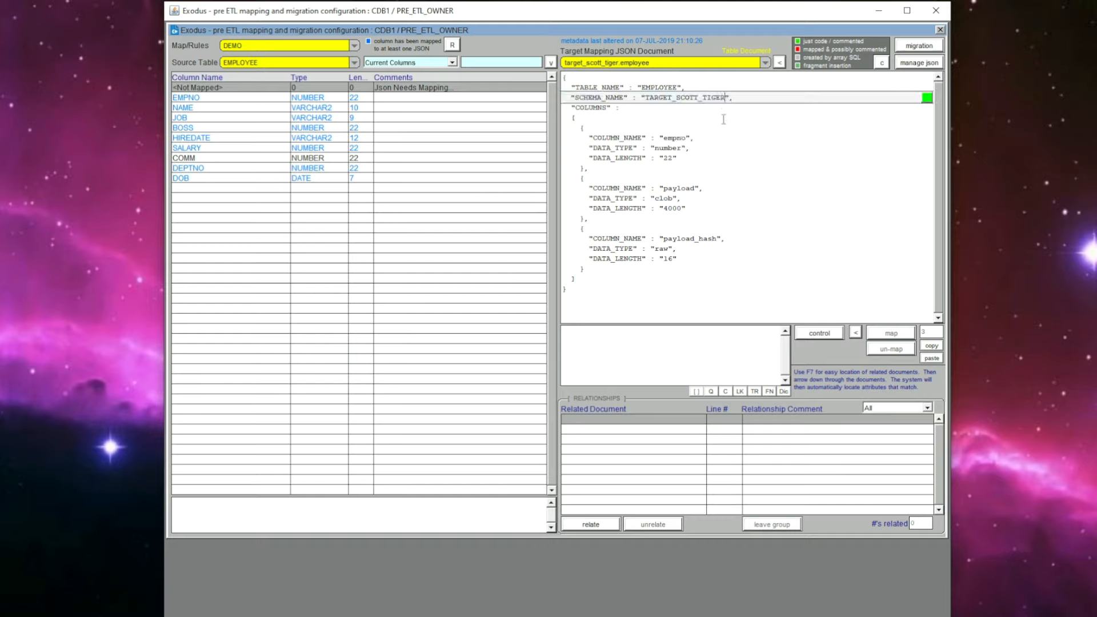
key("BackSpace")
key("BackSpace")
key("BackSpace")
key("BackSpace")
key("BackSpace")
key("BackSpace")
key("BackSpace")
key("BackSpace")
key("BackSpace")
type("HEMA")
type("${")
left_click(927, 98)
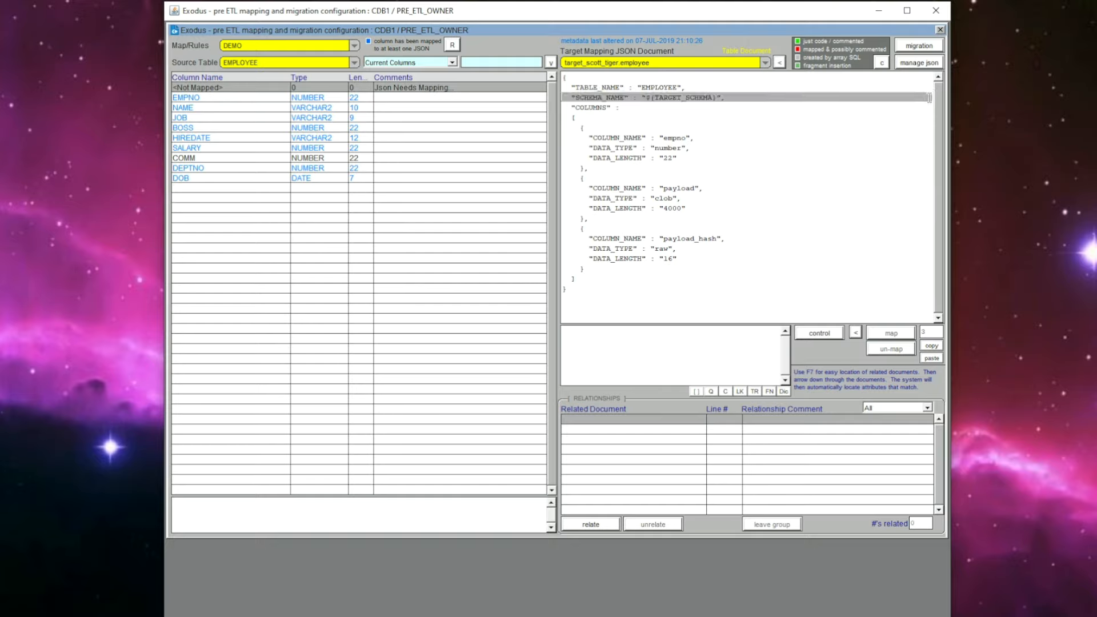
Map the EMPNO source column to the empno COLUMN_NAME line of the table document.
left_click(679, 138)
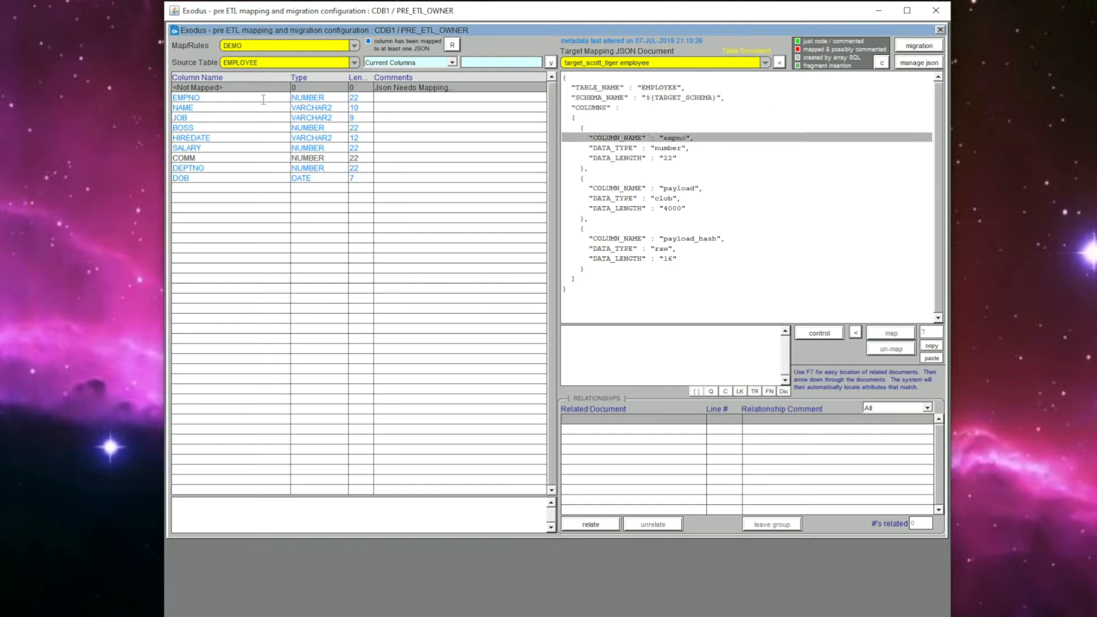
left_click(261, 97)
left_click(884, 334)
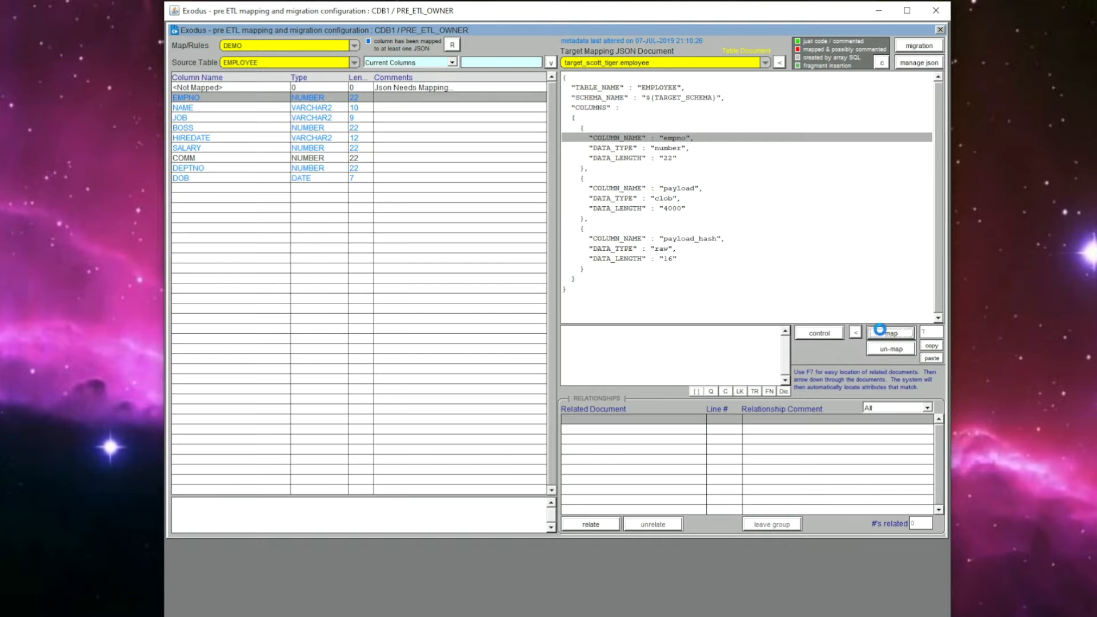
Give the payload COLUMN_NAME line the function =:json('') and save it.
left_click(681, 190)
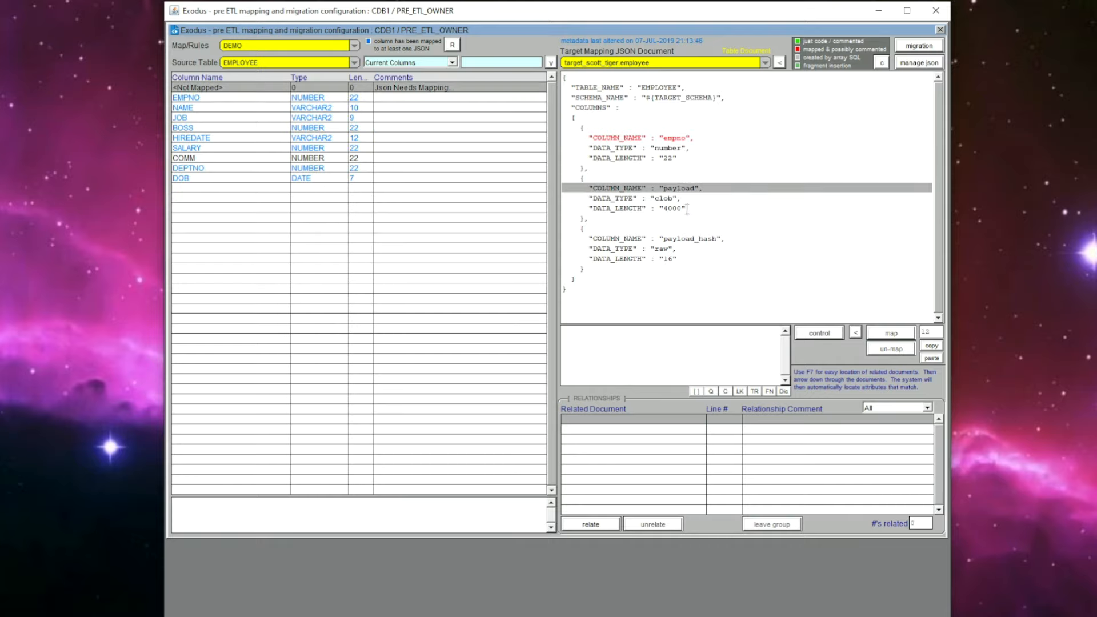
left_click(770, 392)
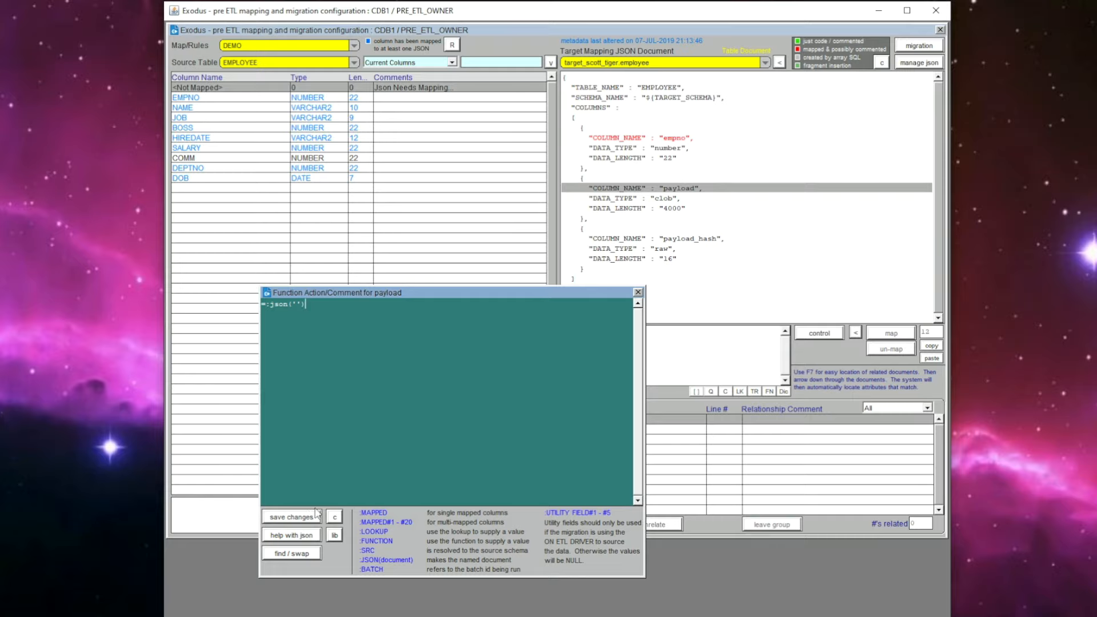
left_click(292, 517)
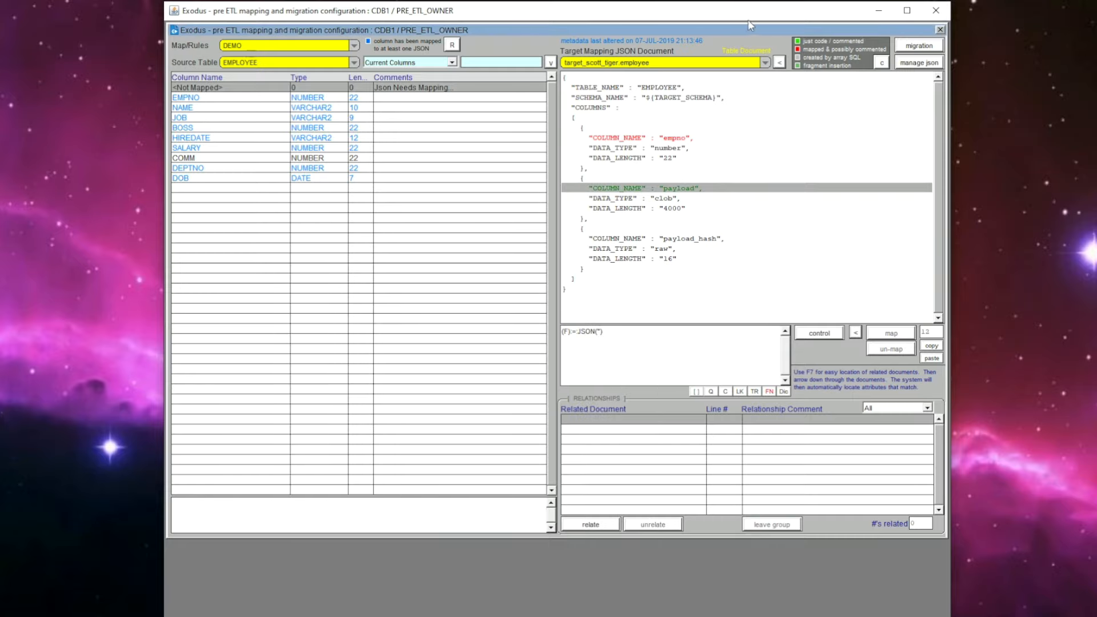
Switch the target mapping to the Employee Document and copy its document name from the JSON management dialog.
left_click(765, 63)
left_click(706, 73)
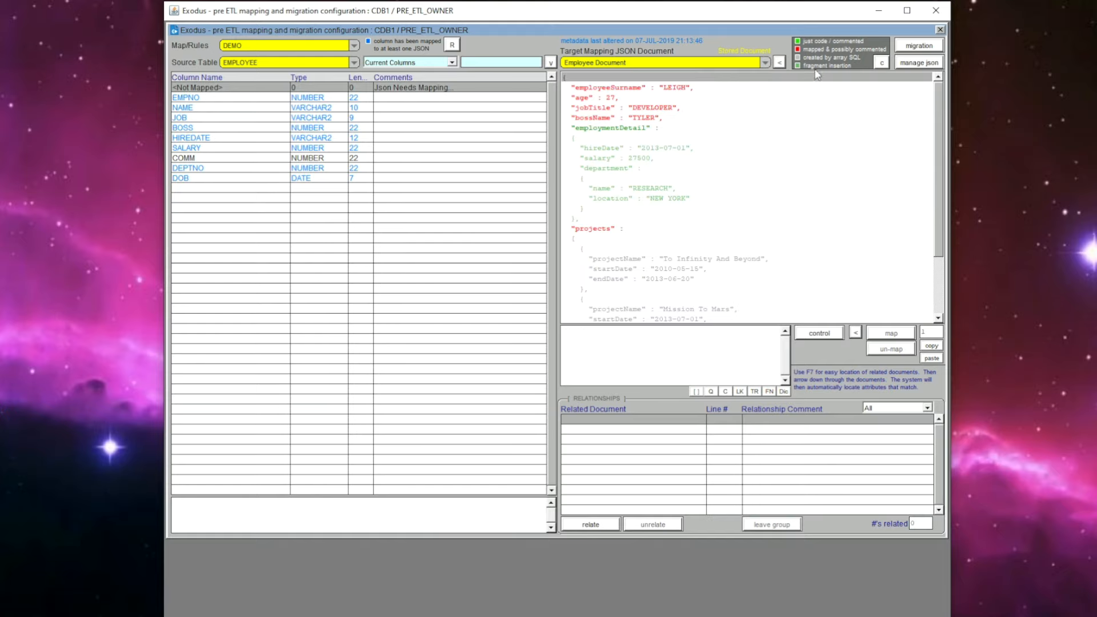
left_click(919, 62)
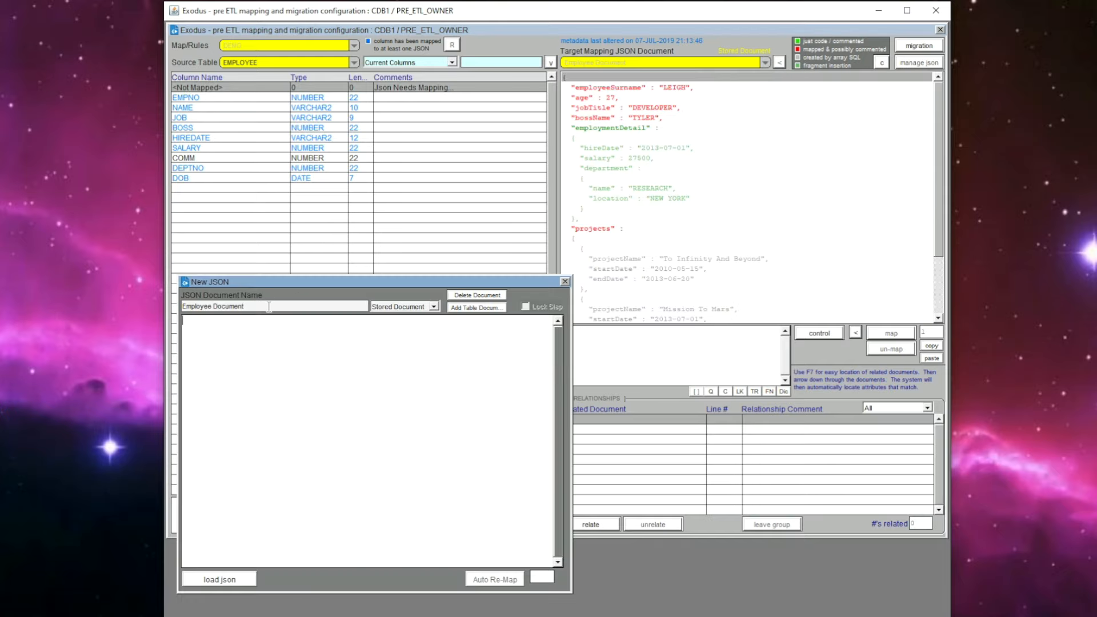
left_click_drag(269, 307, 118, 299)
key("ctrl+c")
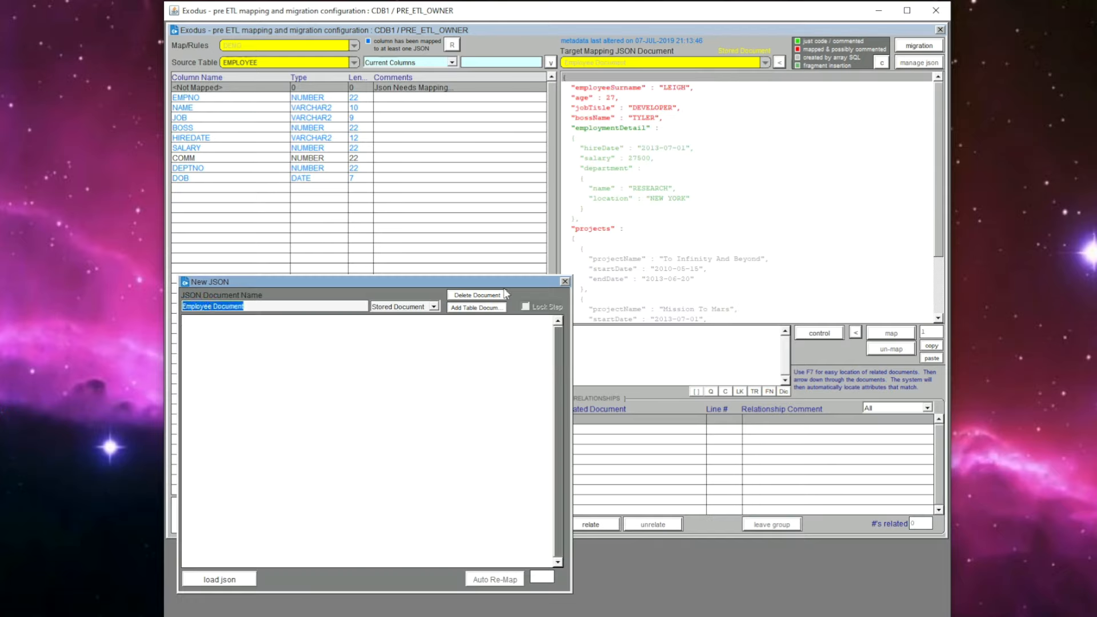
left_click(564, 281)
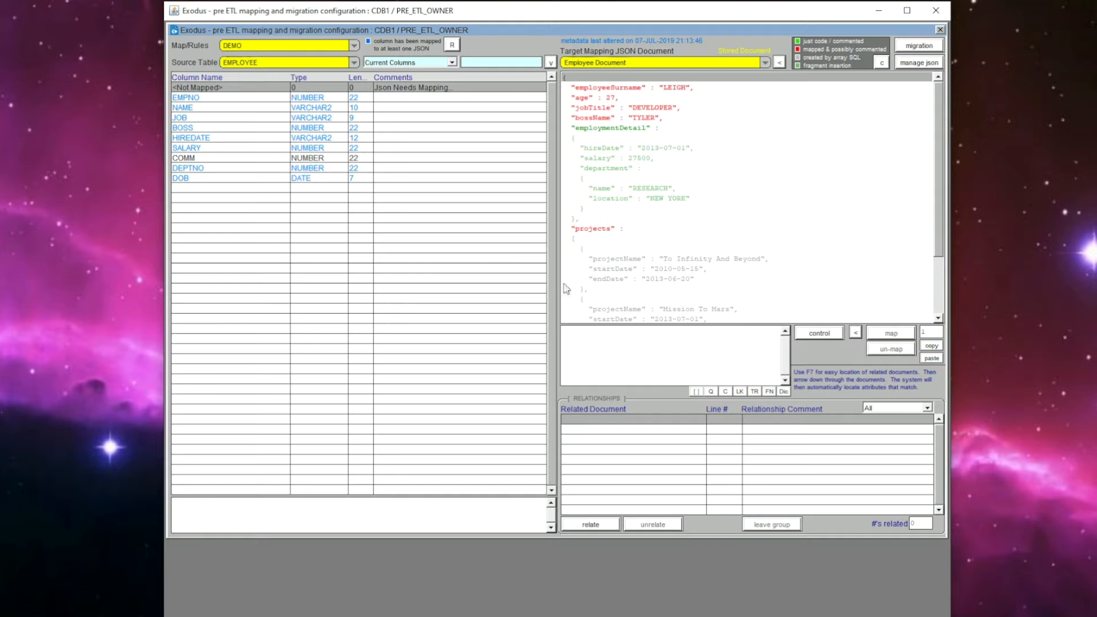
Return to target_scott_tiger.employee, complete the payload line's function as =:JSON('Employee Document'), and save it.
left_click(780, 62)
left_click(769, 391)
left_click(296, 308)
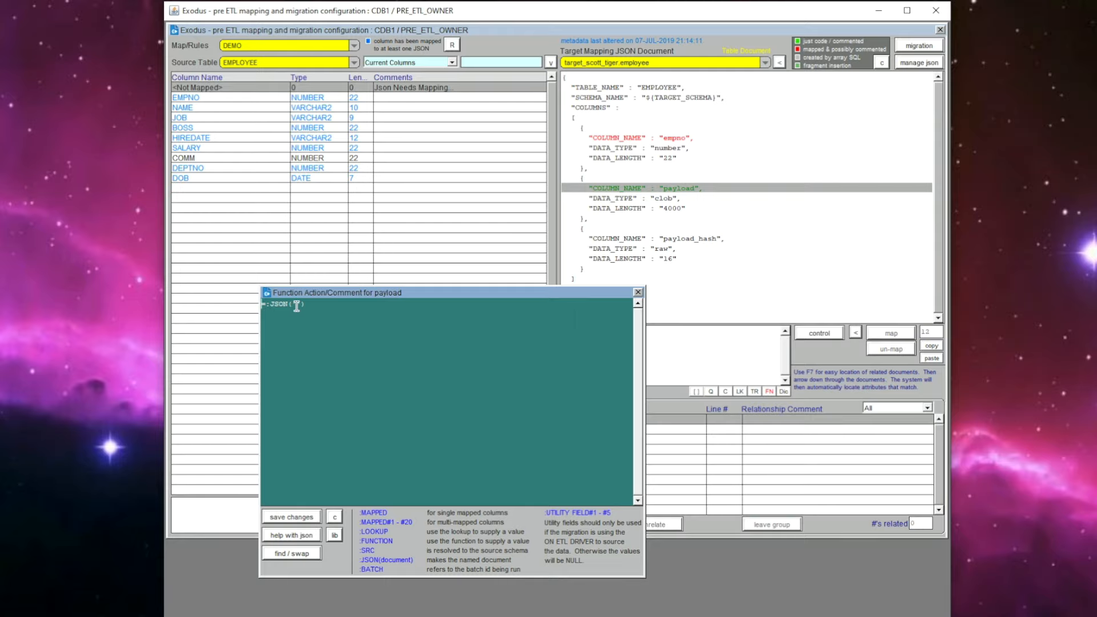
key("ctrl+v")
left_click(303, 517)
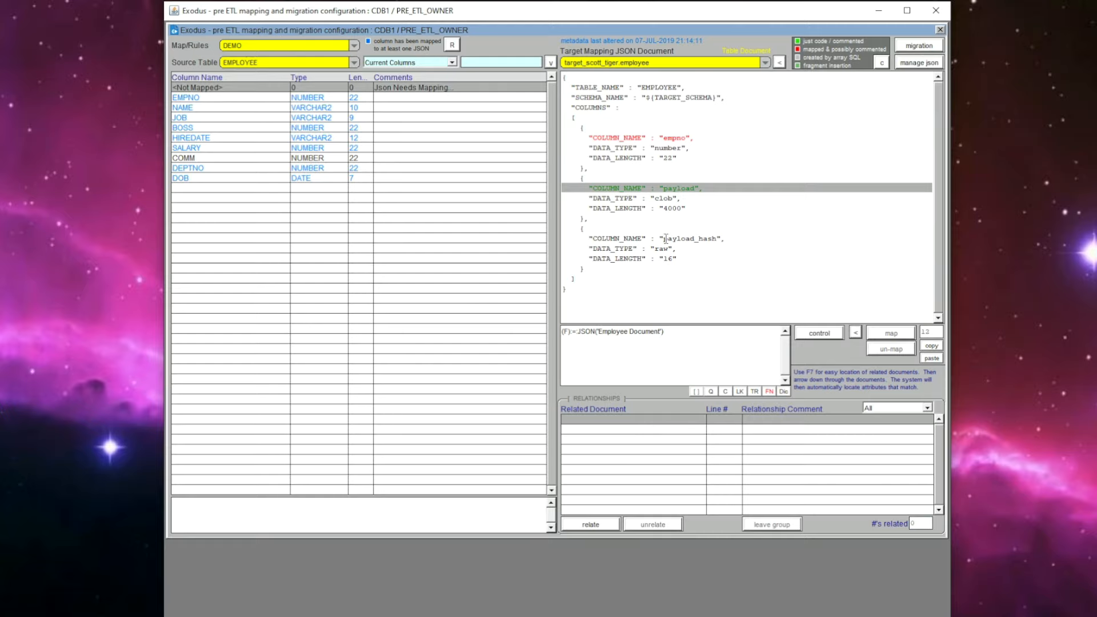
Give the payload_hash COLUMN_NAME line the function =pkg_pre_etl_utilities.fn_get_hash_for_clob(i_clob => :JSON('Employee Document')) and save it.
left_click(665, 238)
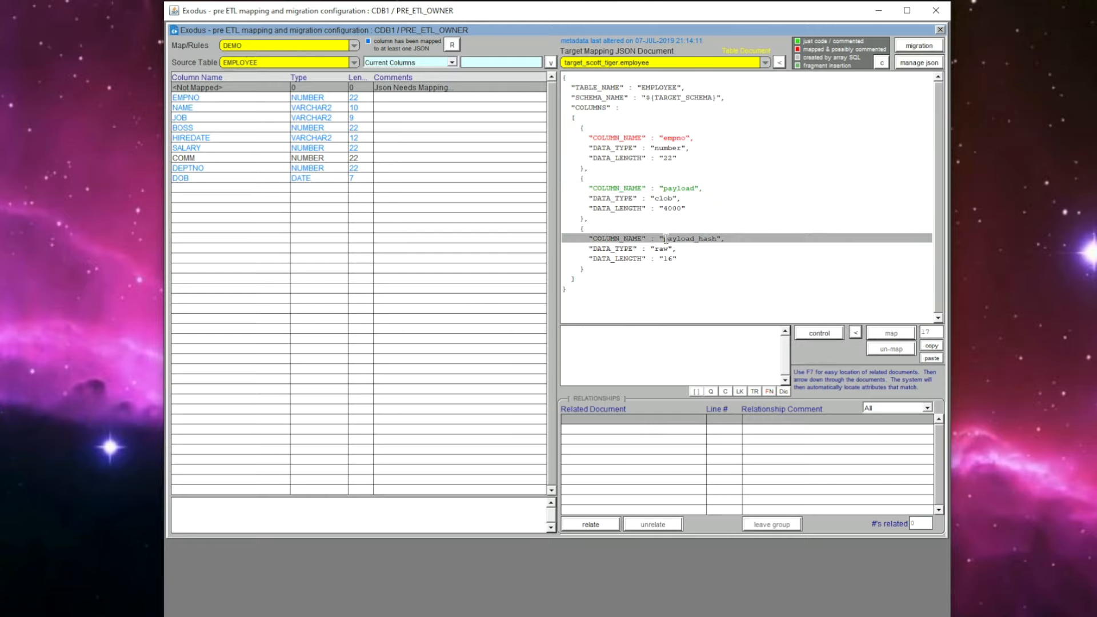
left_click(769, 392)
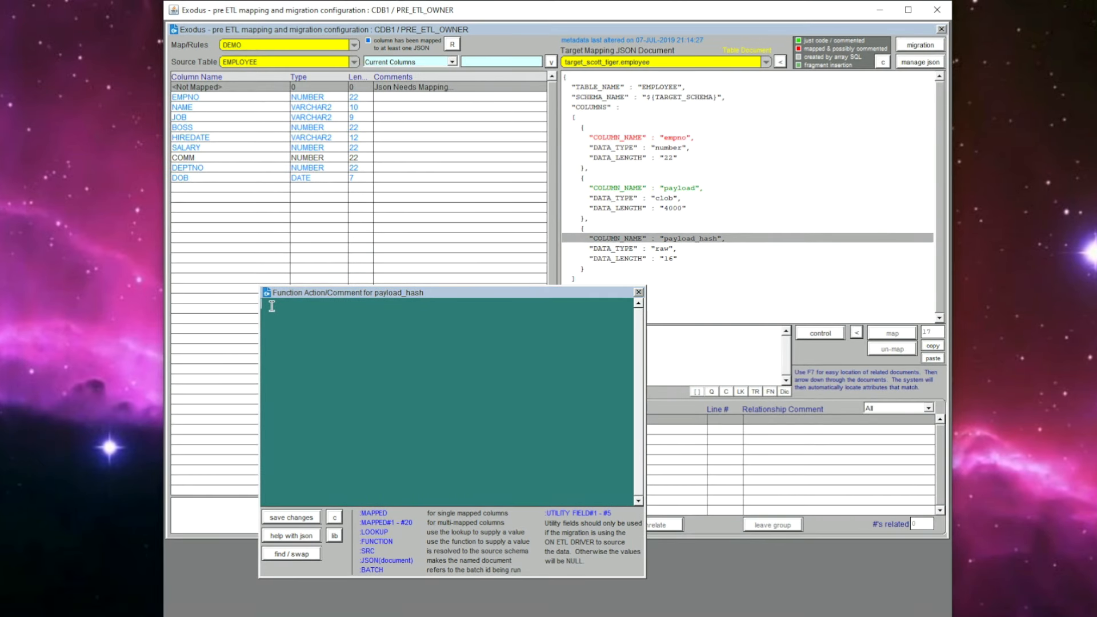
key("ctrl+v")
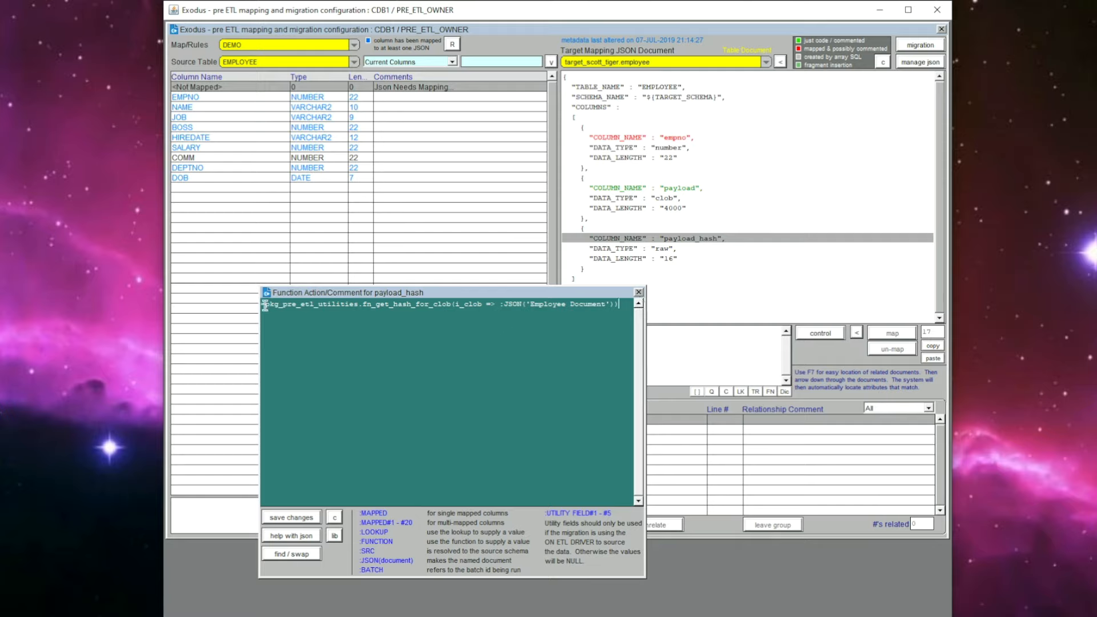
left_click(292, 518)
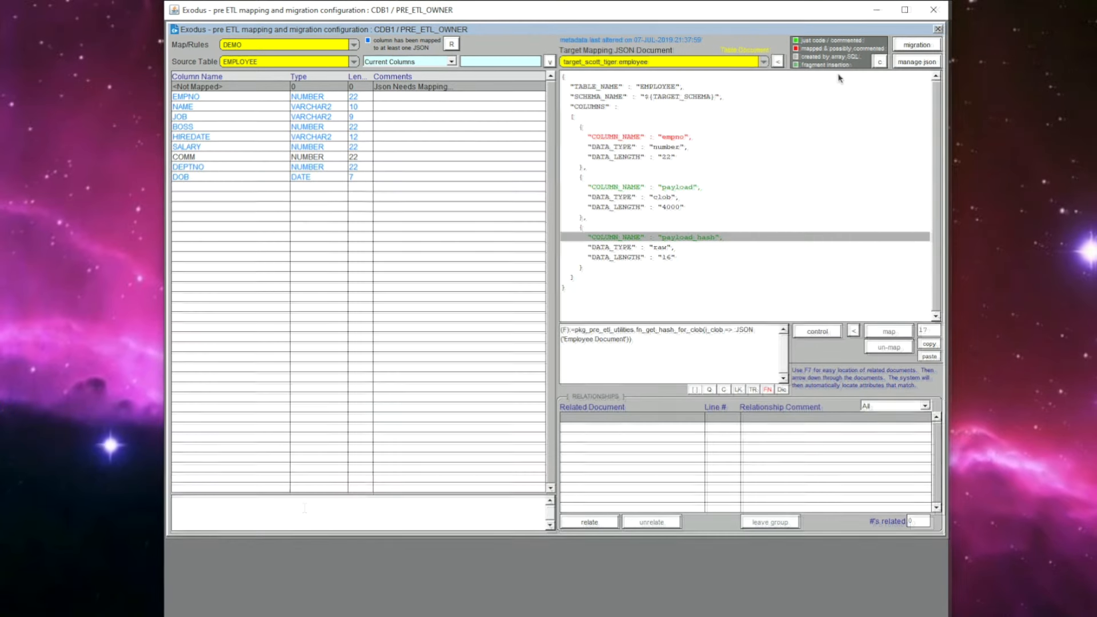
Open the migration definition and set its grouping to Migration Demo in the context of DEMO.
left_click(906, 45)
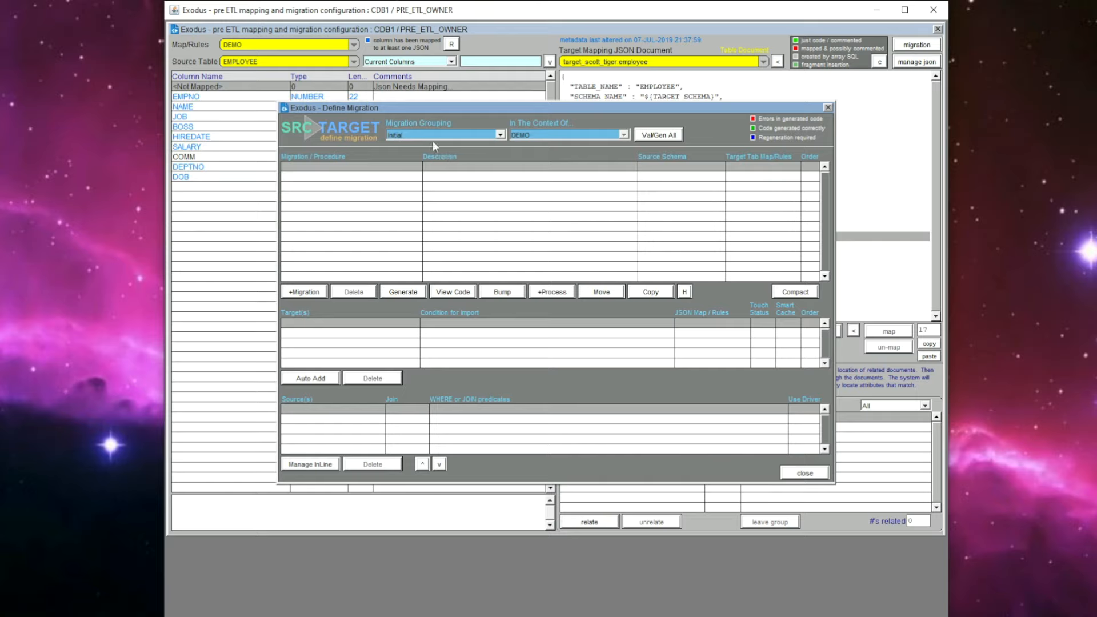
left_click(424, 133)
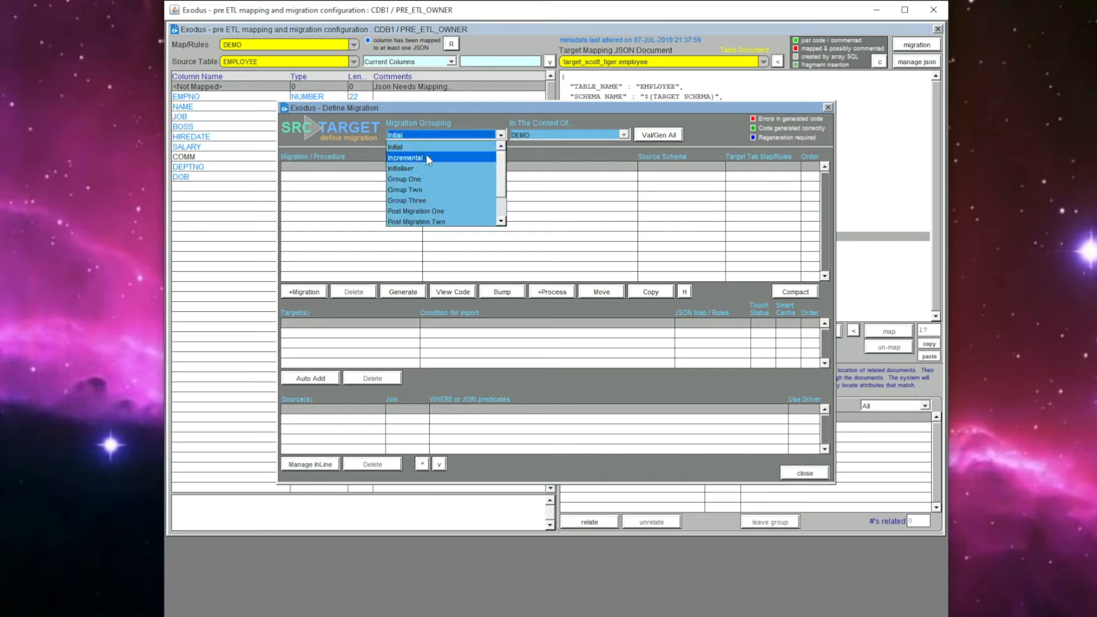
left_click_drag(503, 189, 503, 210)
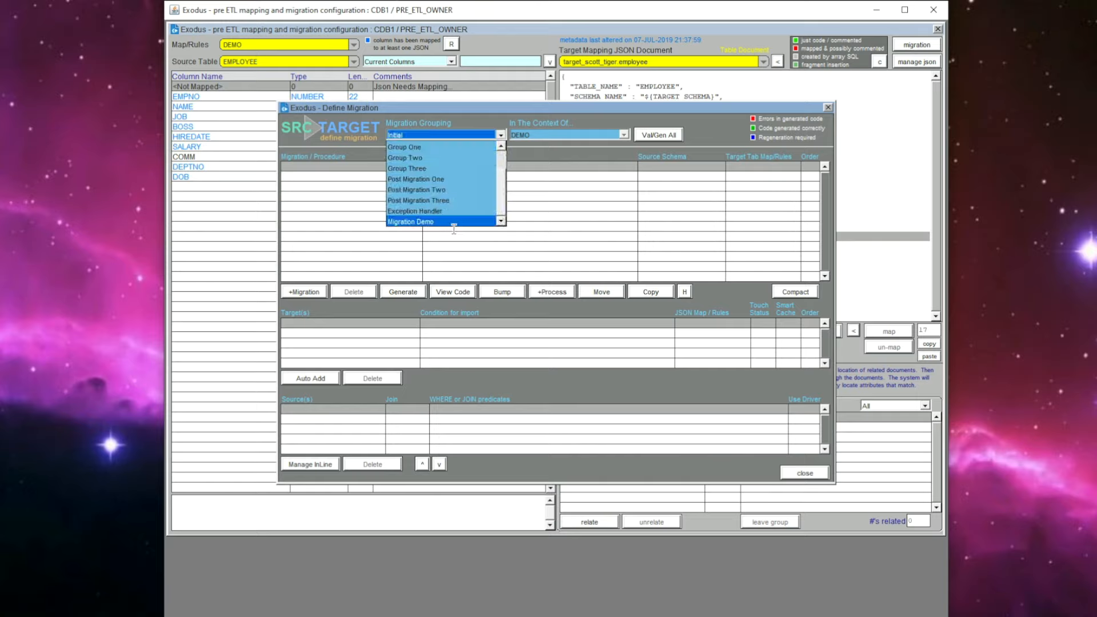
left_click(412, 221)
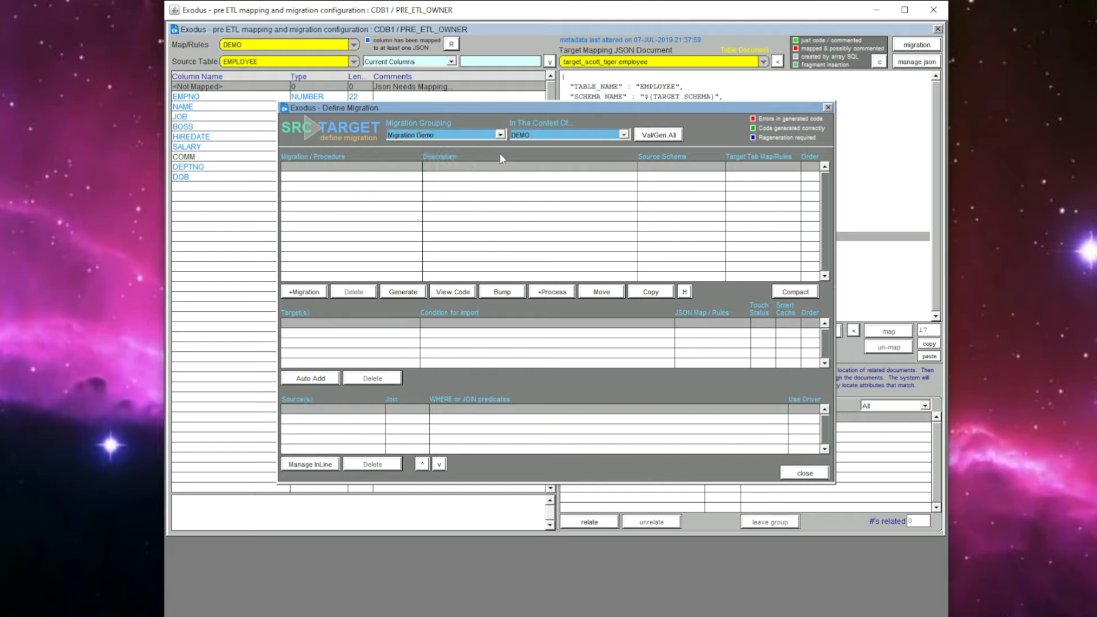
left_click(526, 134)
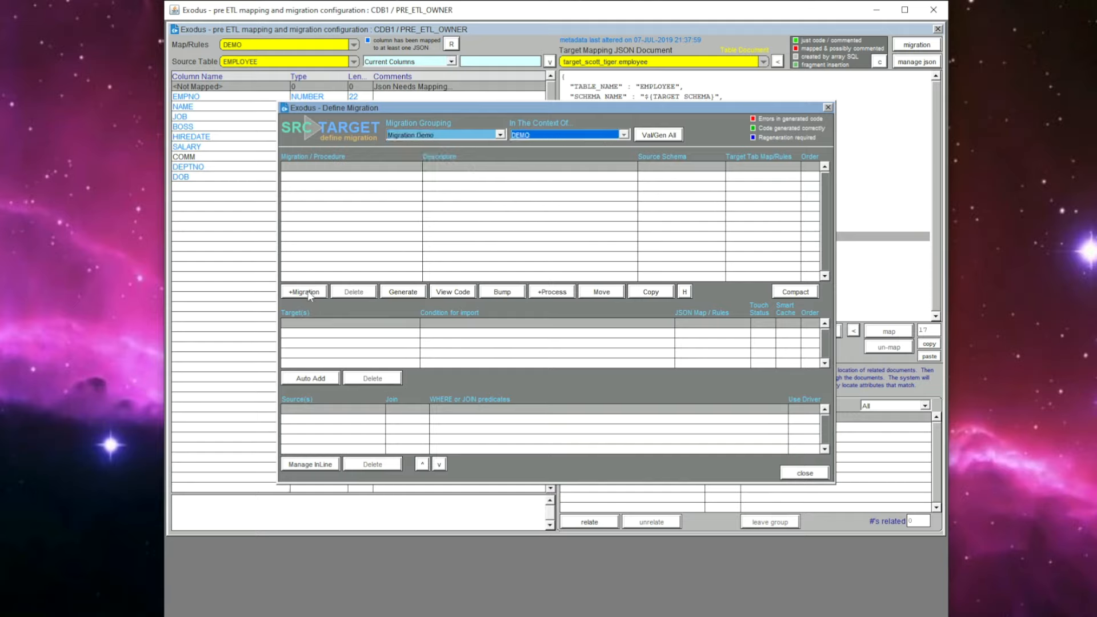
Add a process named Truncate Target Schema and give it the same text as its description.
left_click(552, 292)
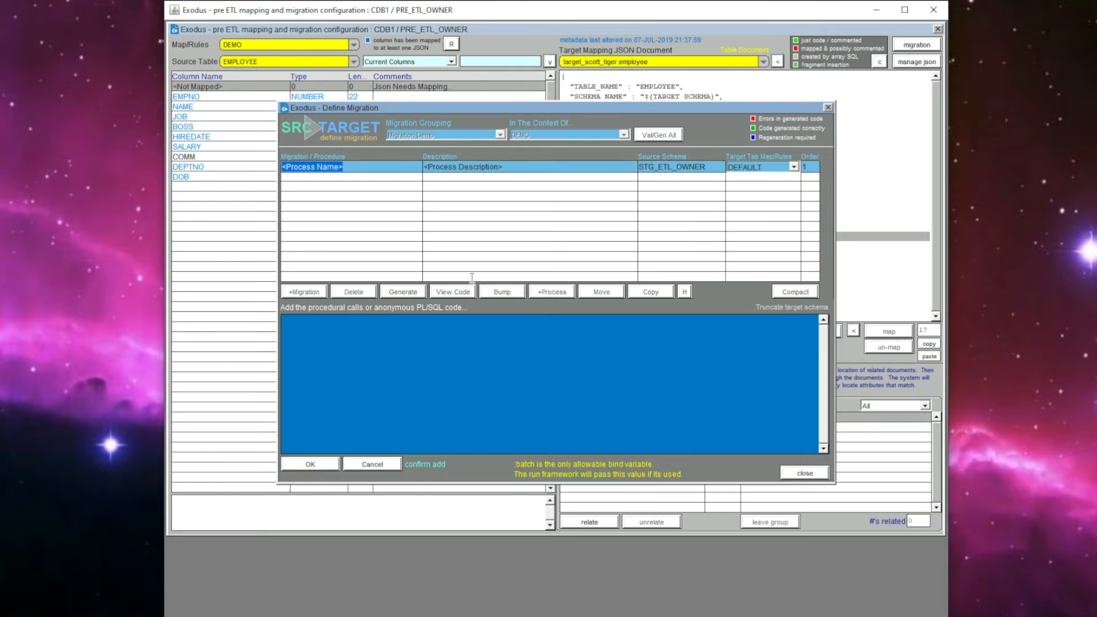
type("Truncate Target Schema")
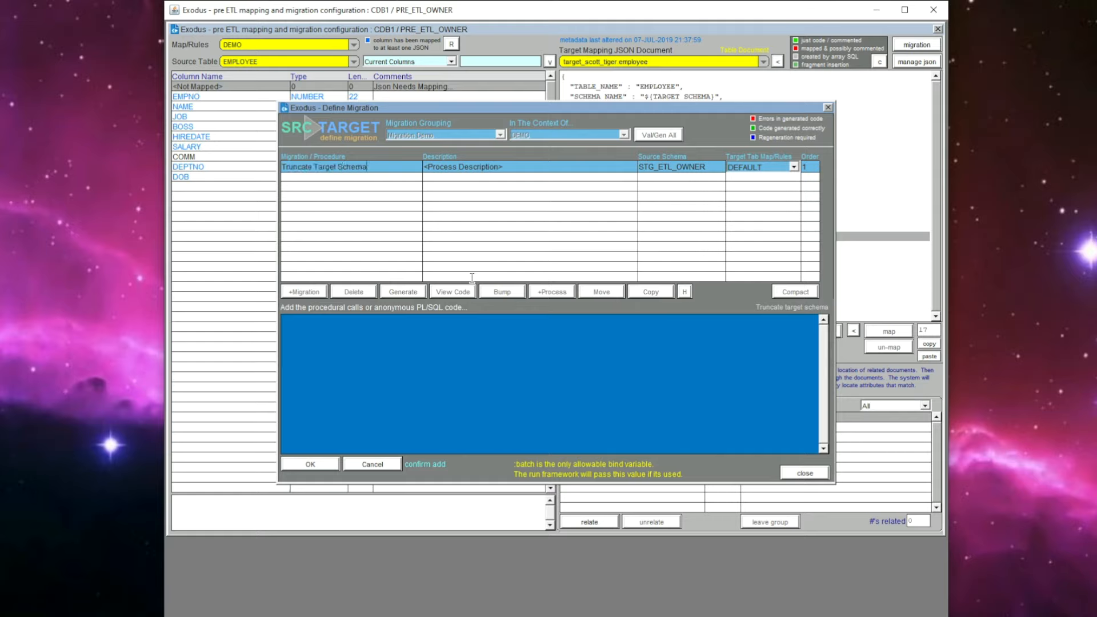
left_click_drag(399, 170, 245, 162)
key("ctrl+c")
key("Tab")
key("ctrl+v")
key("Tab")
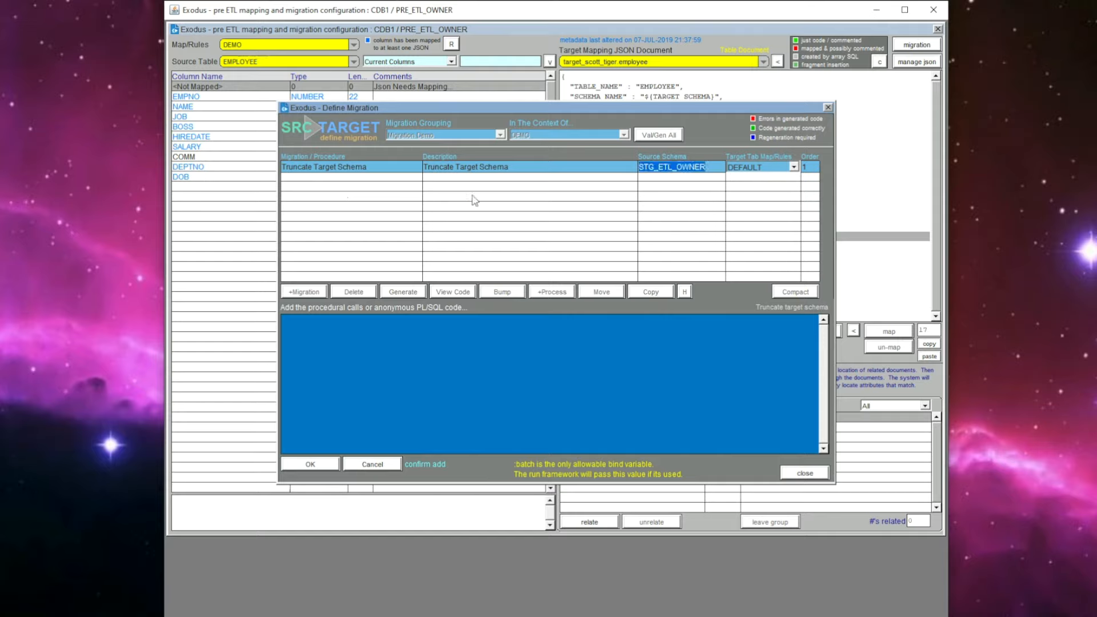
Set the new process's source schema to ${STG_ETL_OWNER} and its target table map/rules to DEMO.
left_click(641, 167)
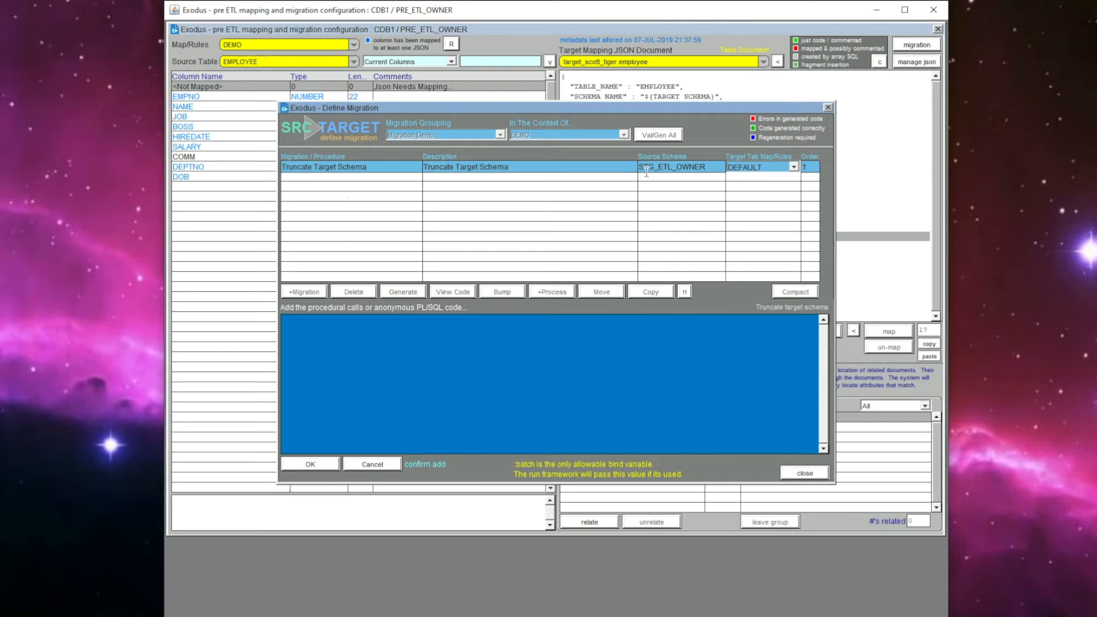
type("${")
left_click(742, 168)
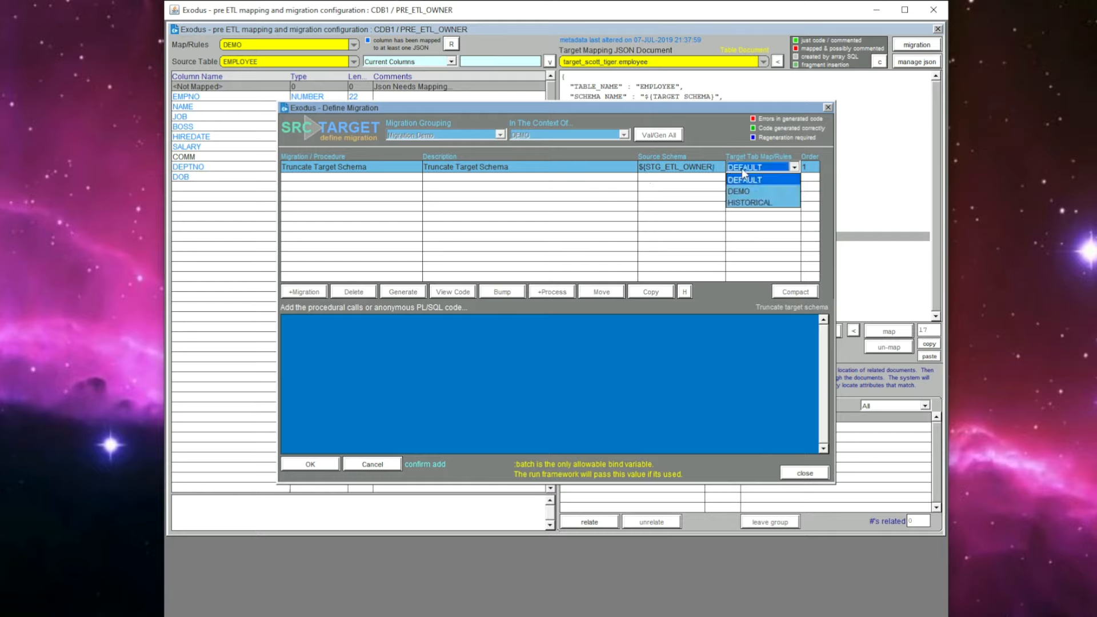
left_click(747, 191)
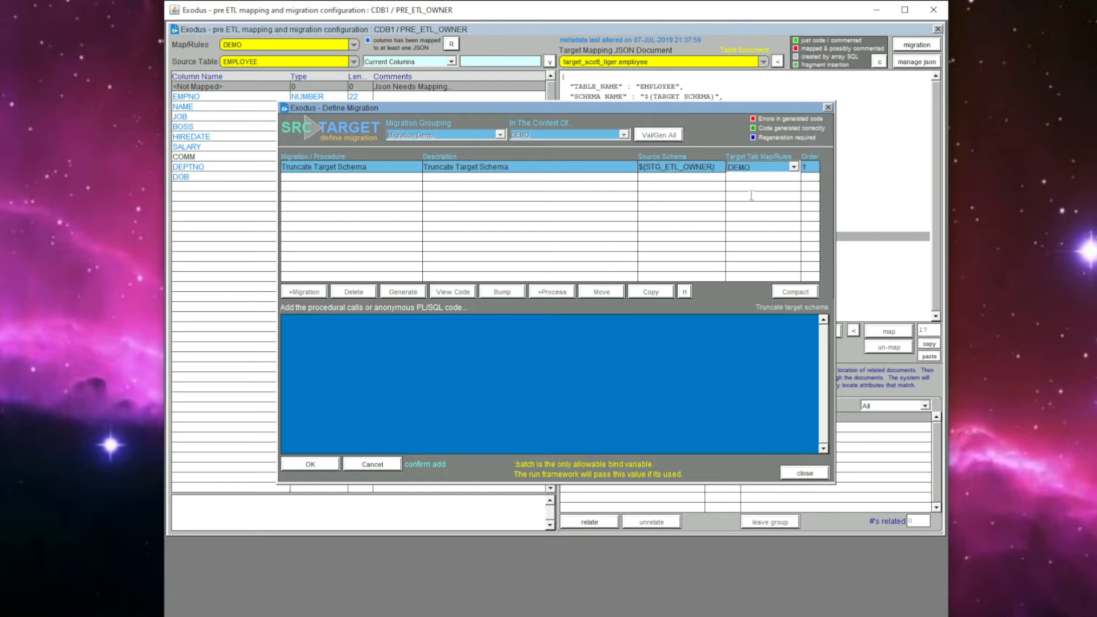
Enter the process code execute immediate 'truncate table ${target_schema}.employee'; then save the process and validate it.
left_click(328, 329)
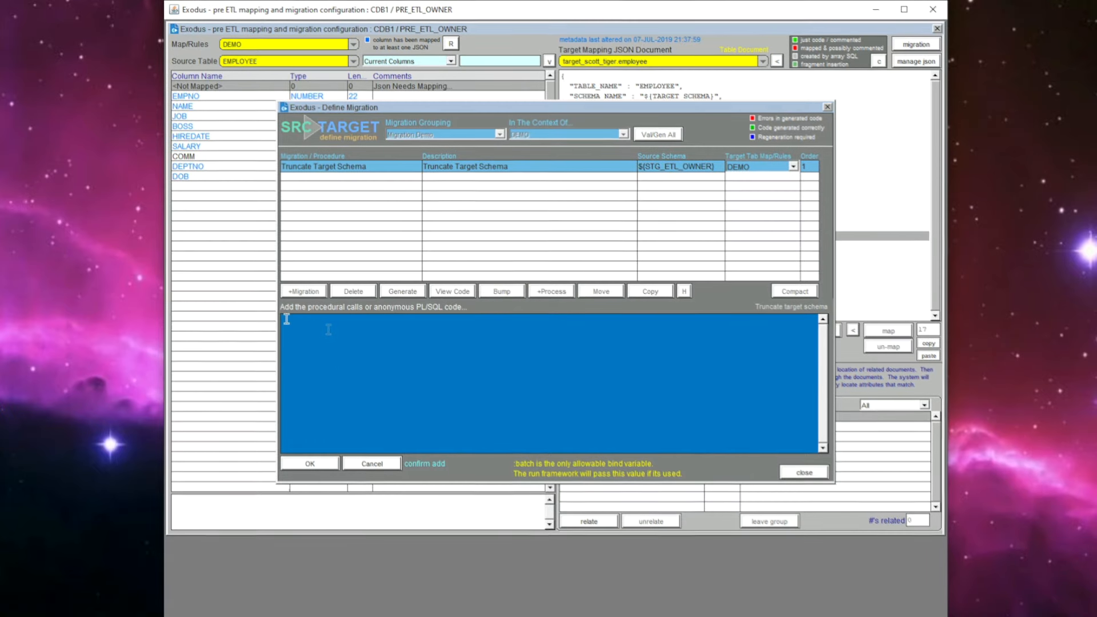
key("ctrl+v")
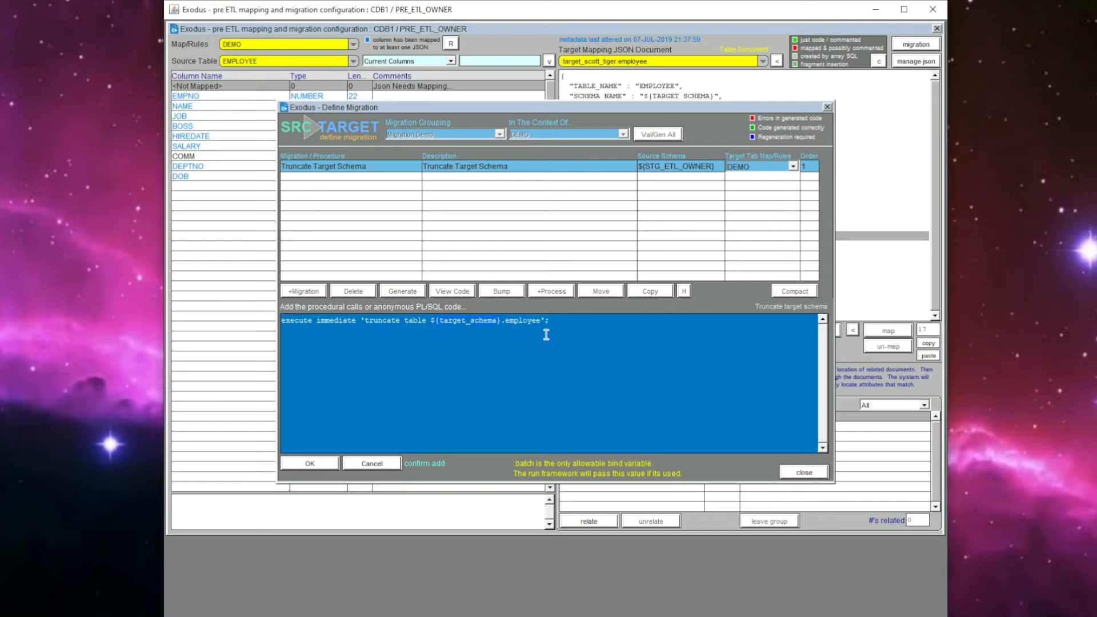
left_click(315, 464)
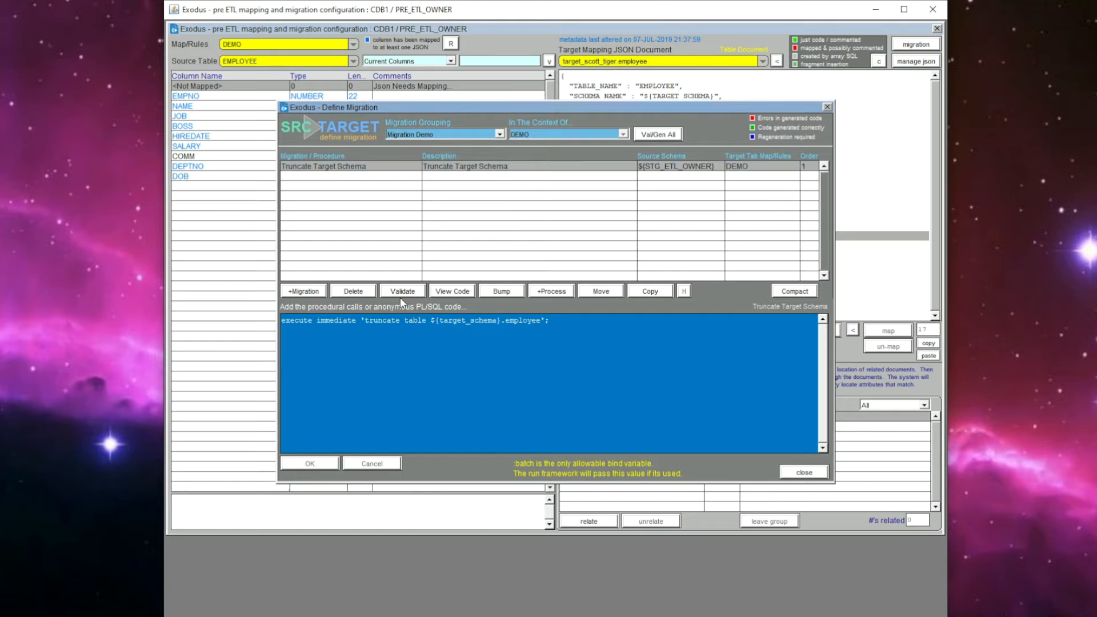
left_click(401, 290)
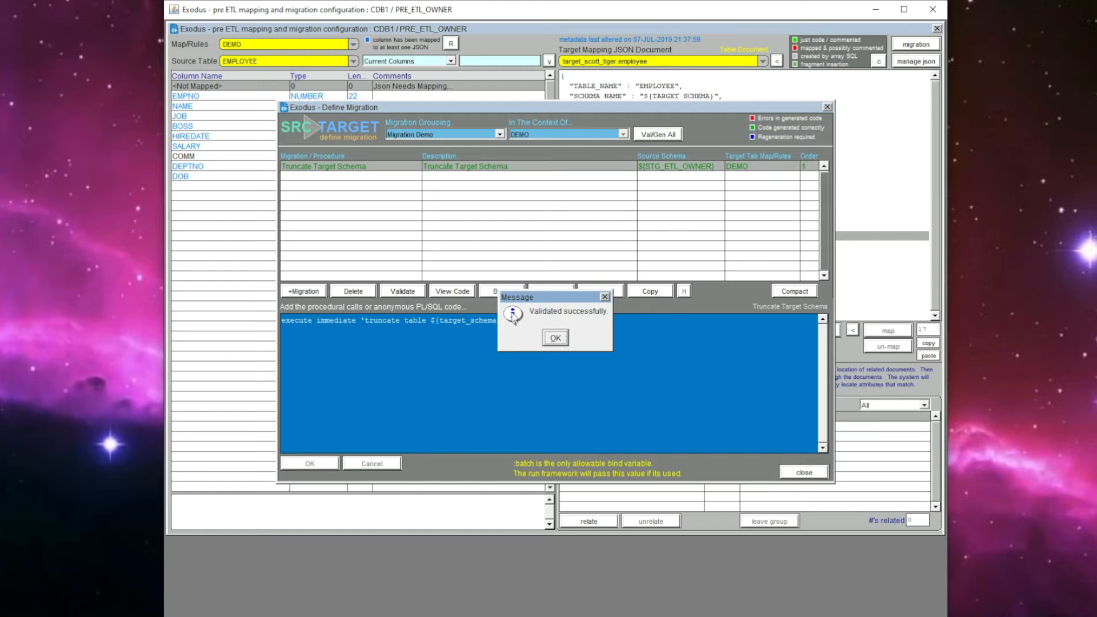
left_click(554, 338)
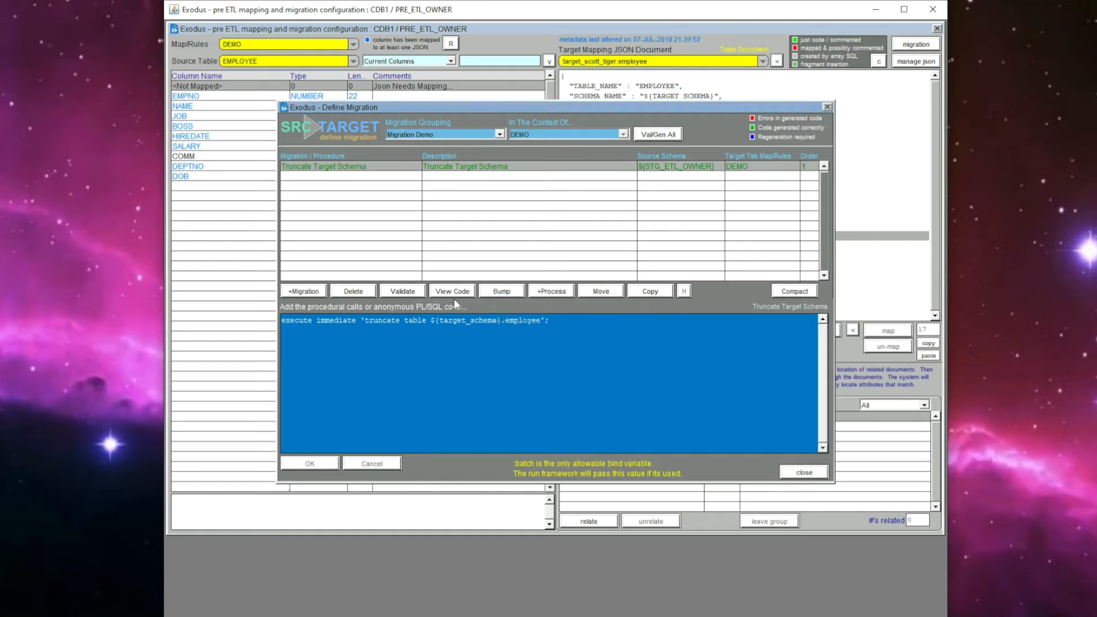
Add a migration named and described as Migrate Employees with source schema ${STG_ETL_OWNER} and map/rules DEMO, and save it.
left_click(293, 290)
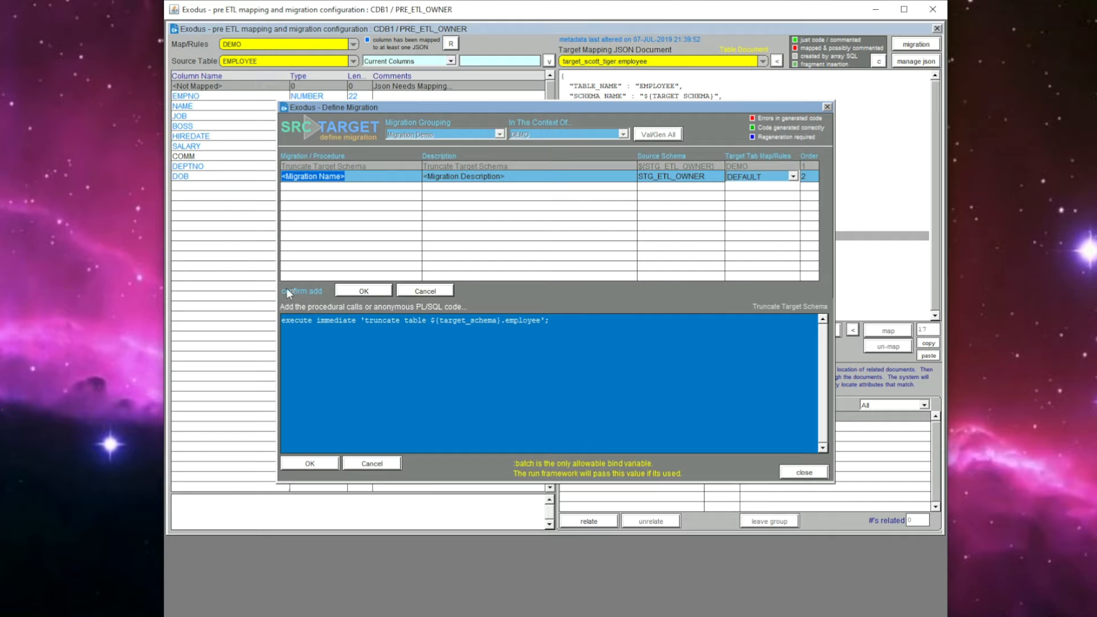
type("Migrate Employees")
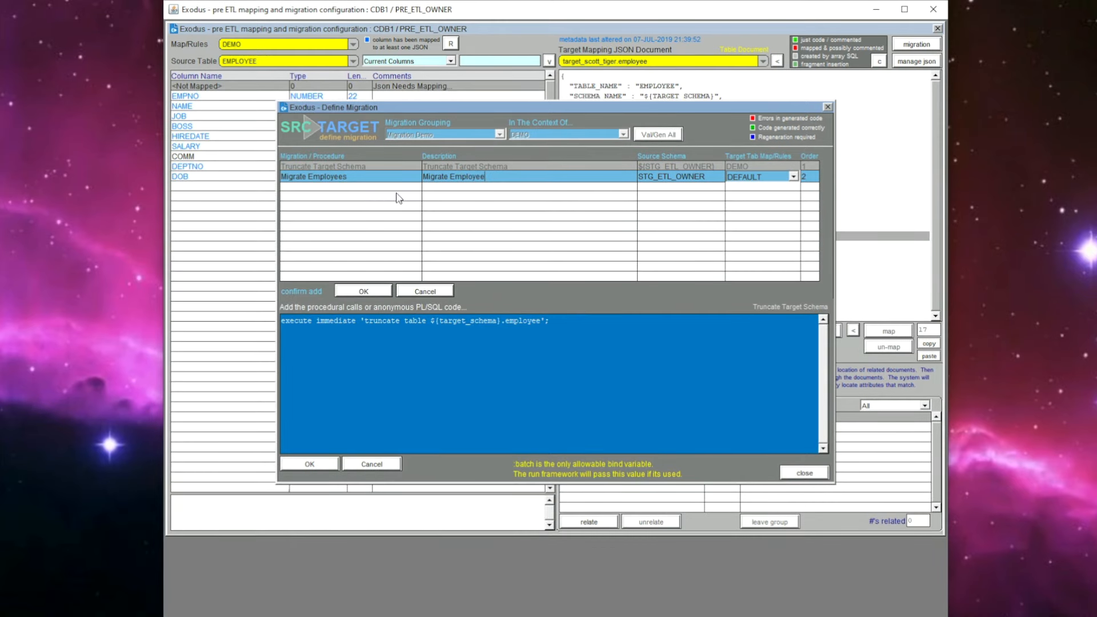
key("Tab")
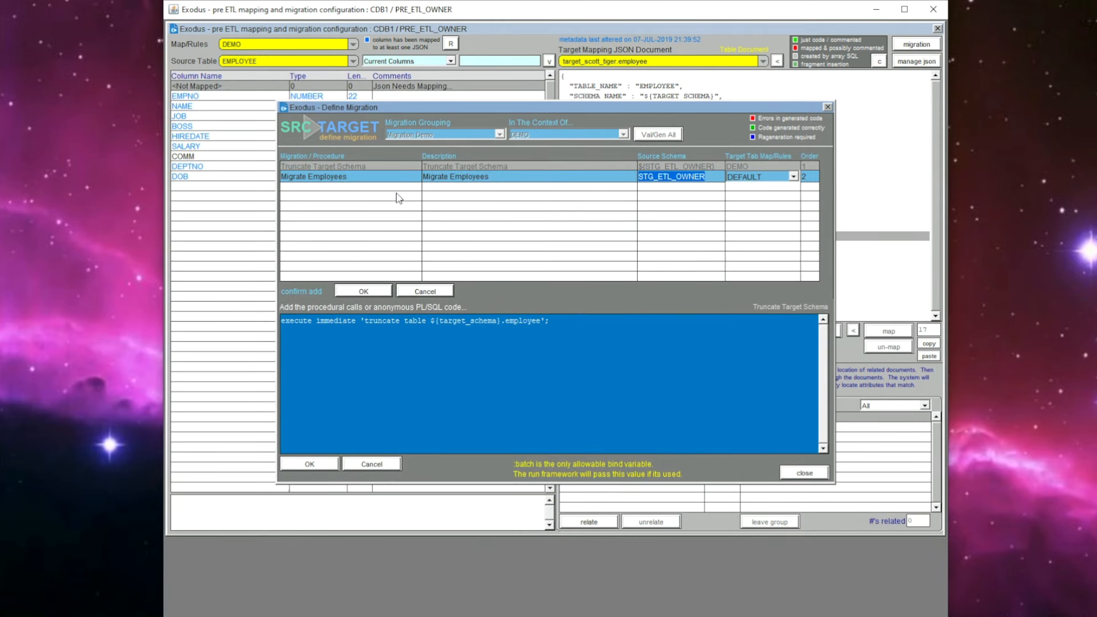
key("Left")
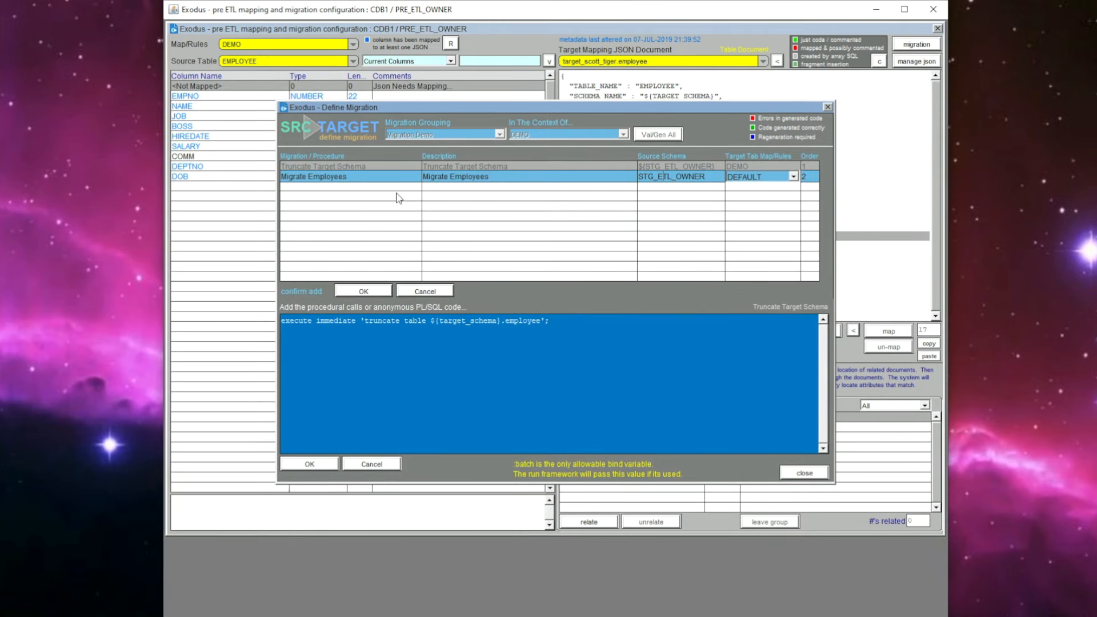
key("Home")
type("$")
left_click(774, 177)
left_click(377, 292)
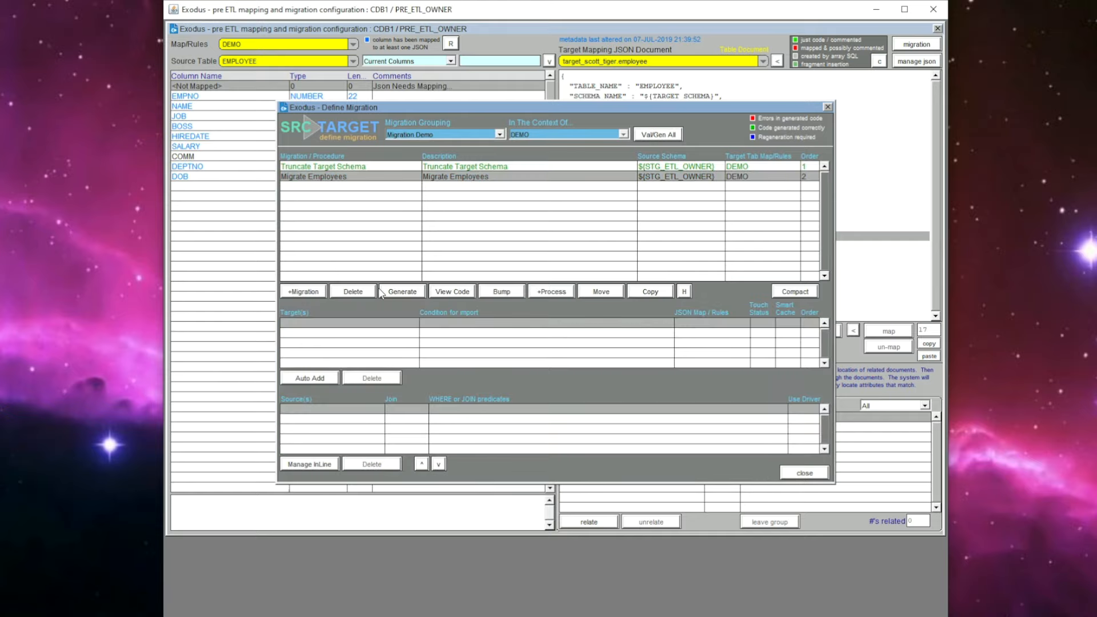
Auto-add the Migrate Employees migration's targets and sources from the target document target_scott_tiger.employee.
left_click(310, 378)
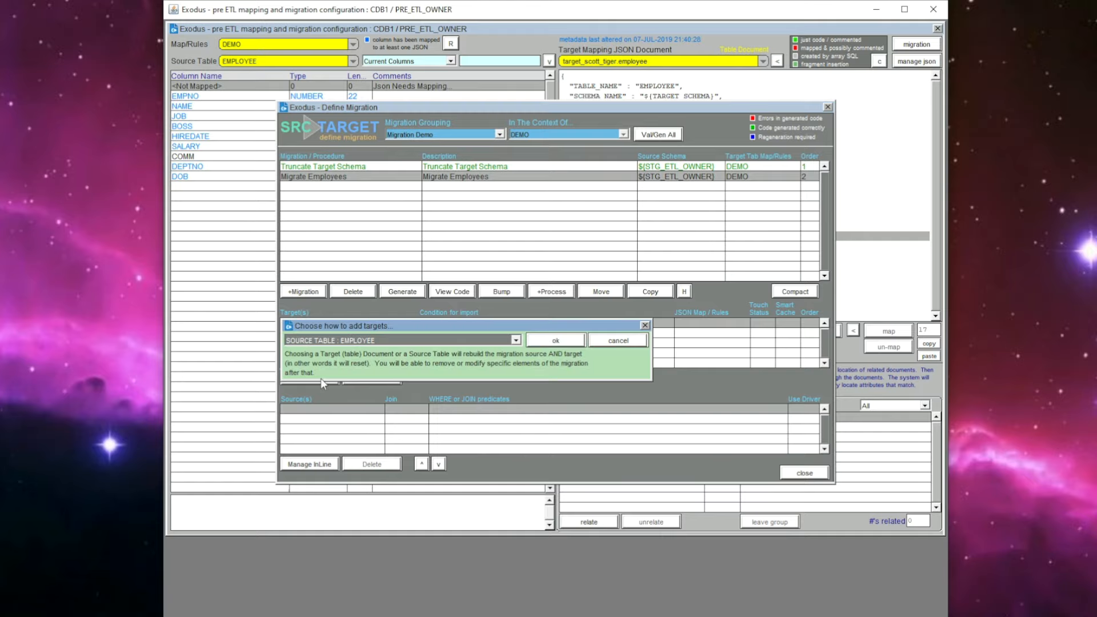
left_click(372, 340)
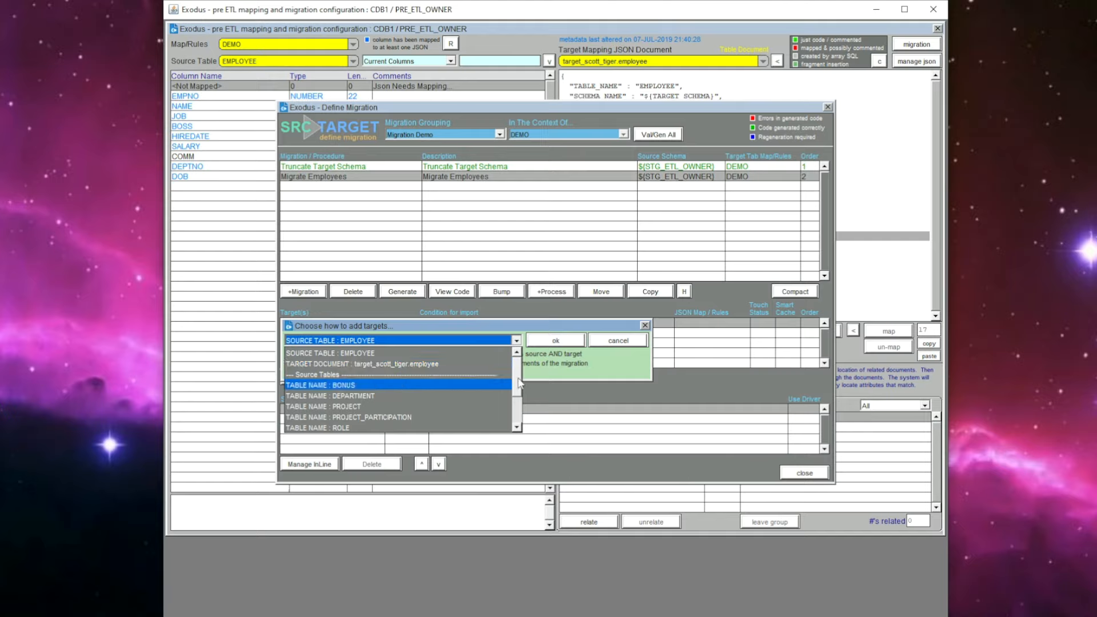
scroll(519, 382, "down", 2)
scroll(516, 417, "up", 2)
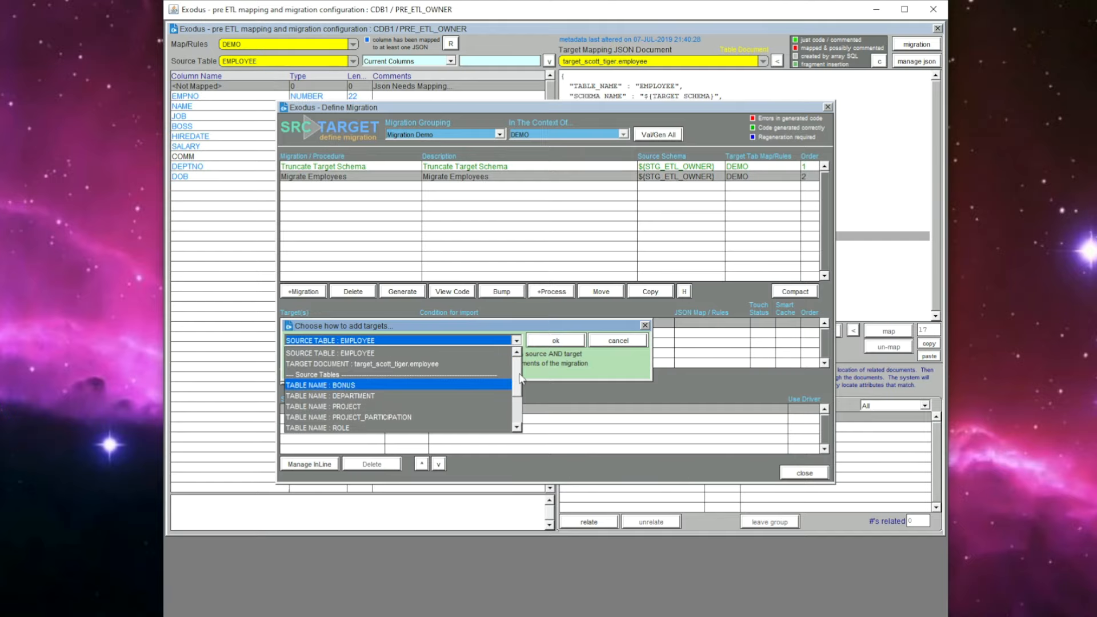
left_click(403, 362)
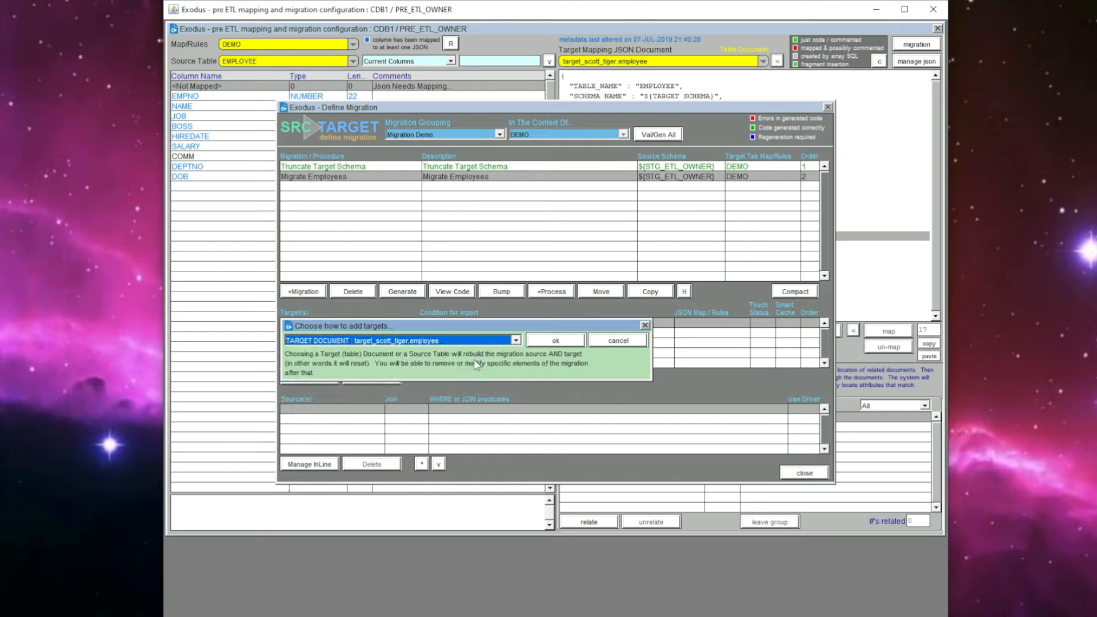
left_click(563, 343)
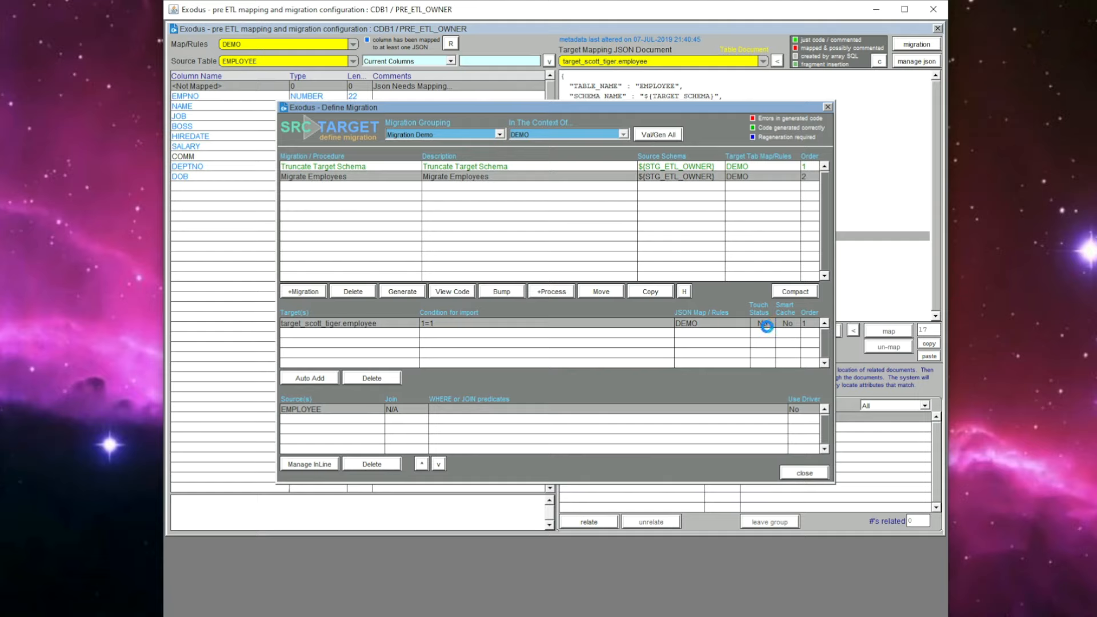
Set Touch Status to Yes for the target_scott_tiger.employee target and save the change.
left_click(768, 325)
left_click(763, 324)
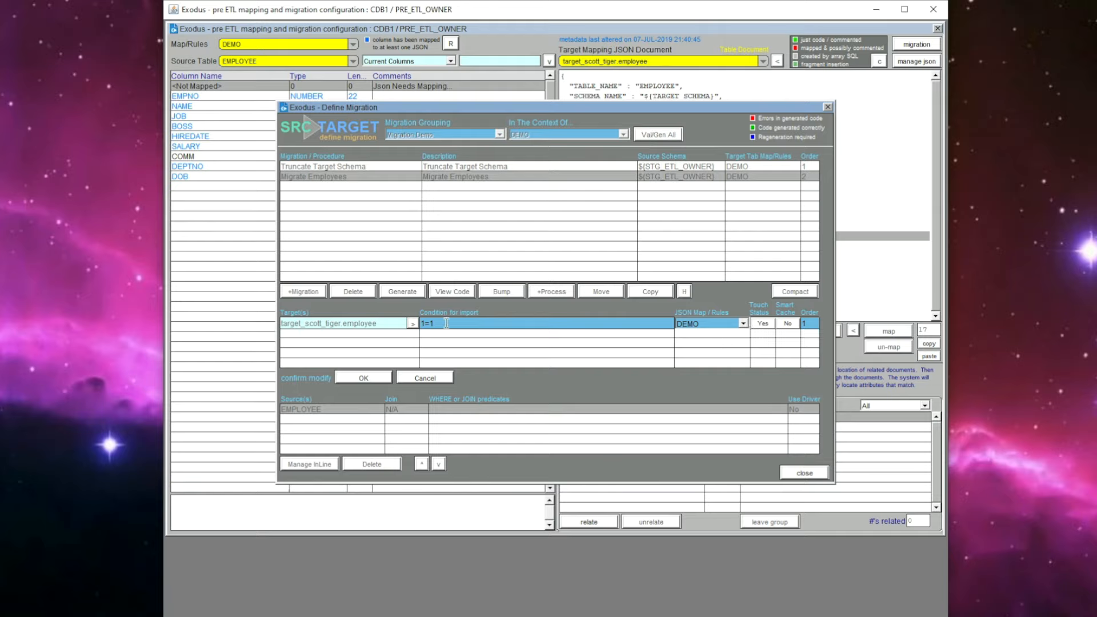
left_click(388, 379)
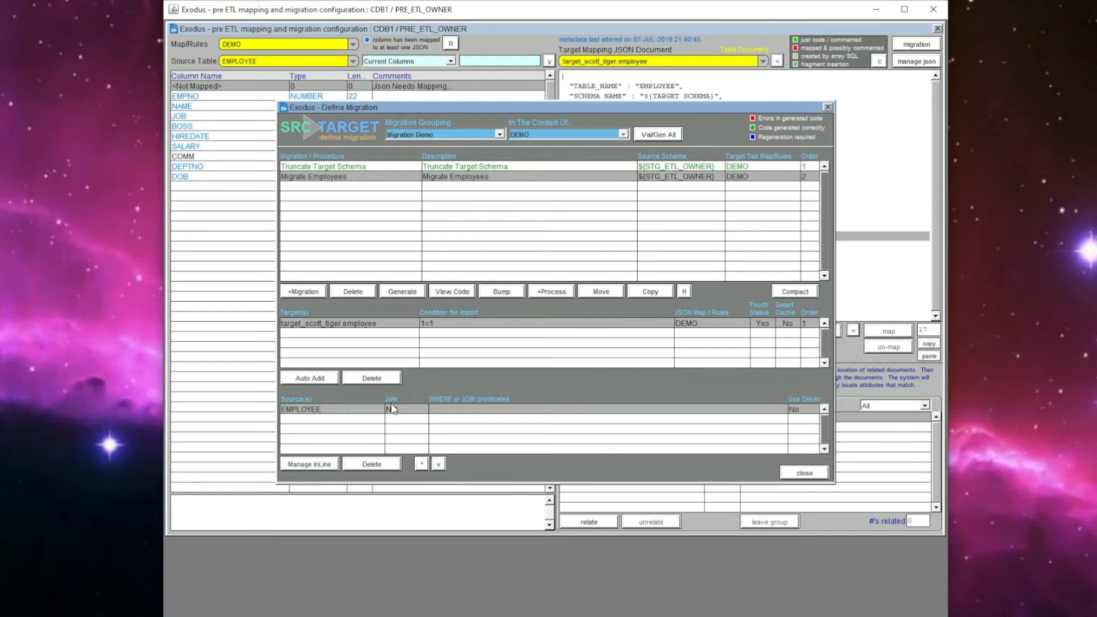
Examine the EMPLOYEE source's editable predicate and driver settings, and look at the source in-line view library.
double_click(461, 409)
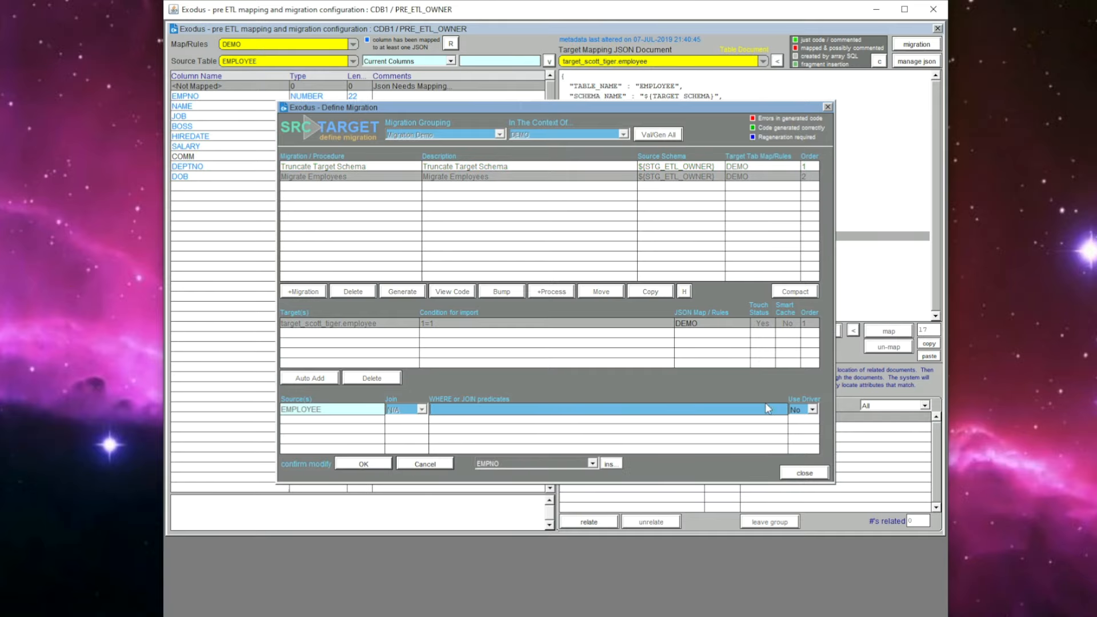
left_click(384, 464)
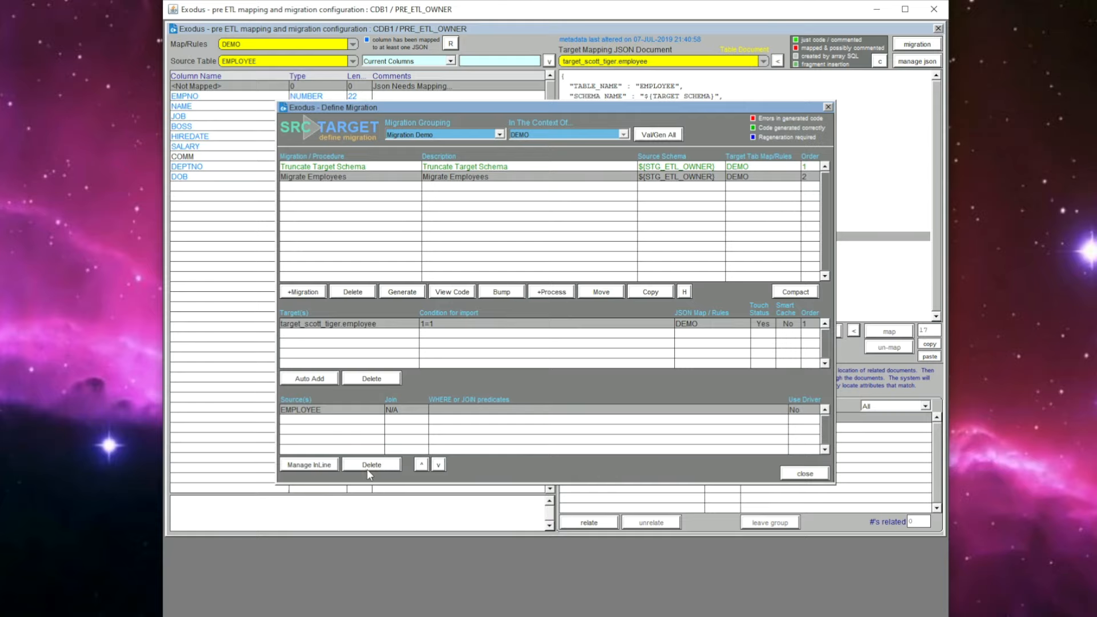
left_click(330, 466)
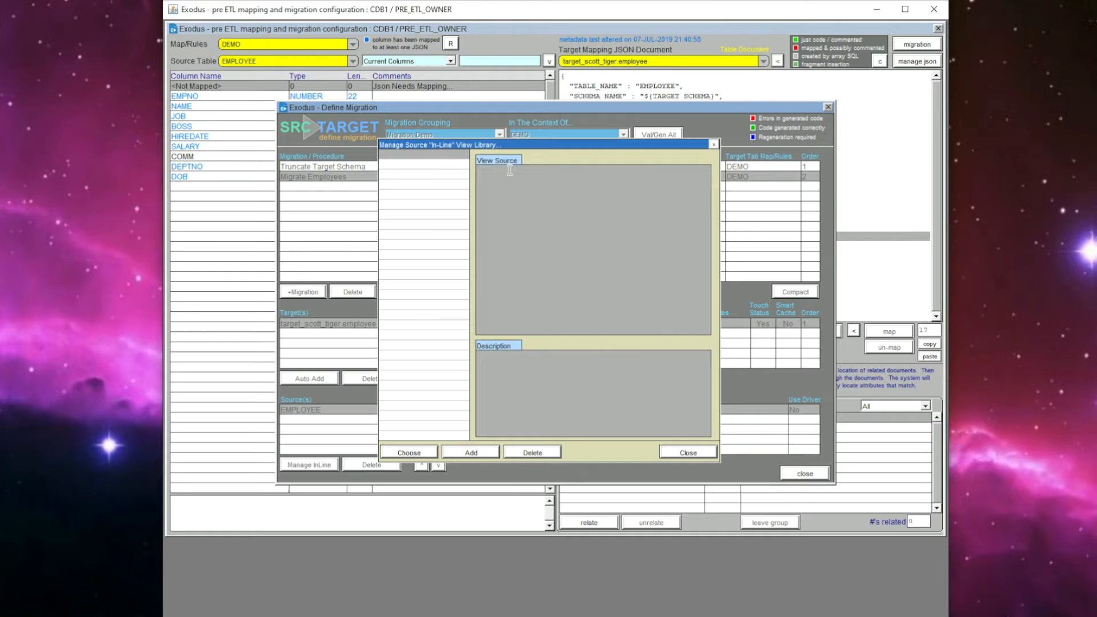
left_click(713, 145)
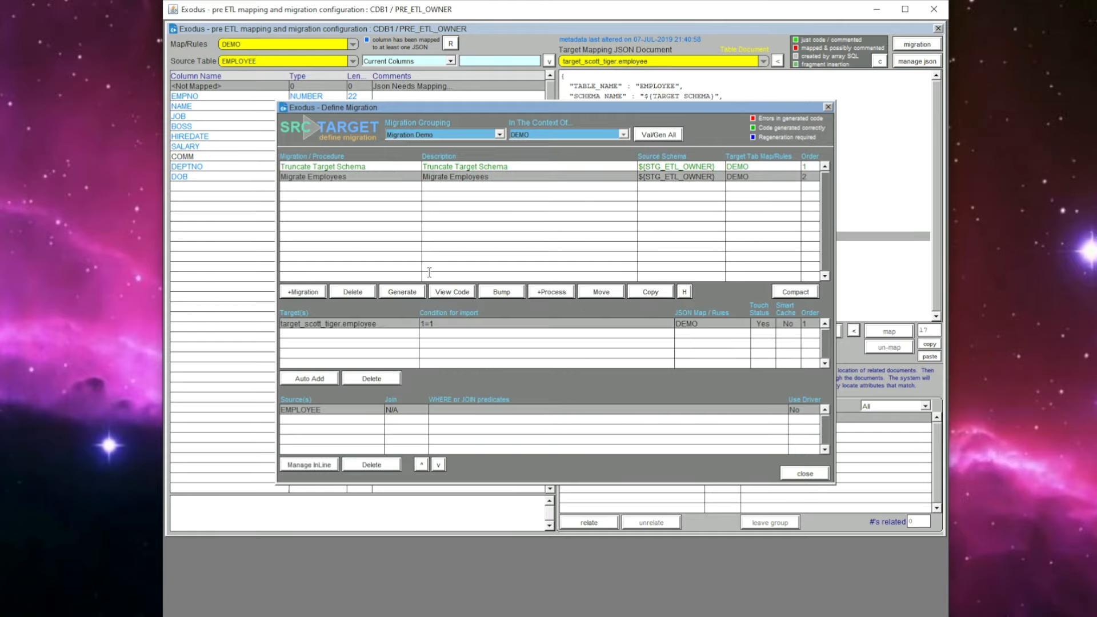
Generate the code for the Migrate Employees migration and review the generated code.
left_click(410, 292)
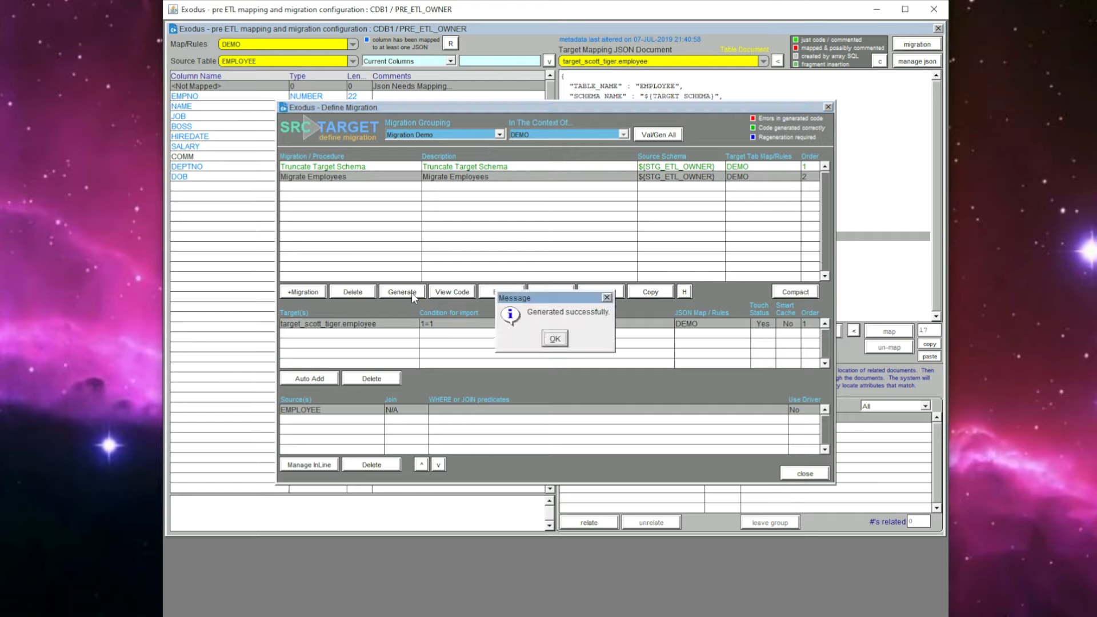
left_click(553, 340)
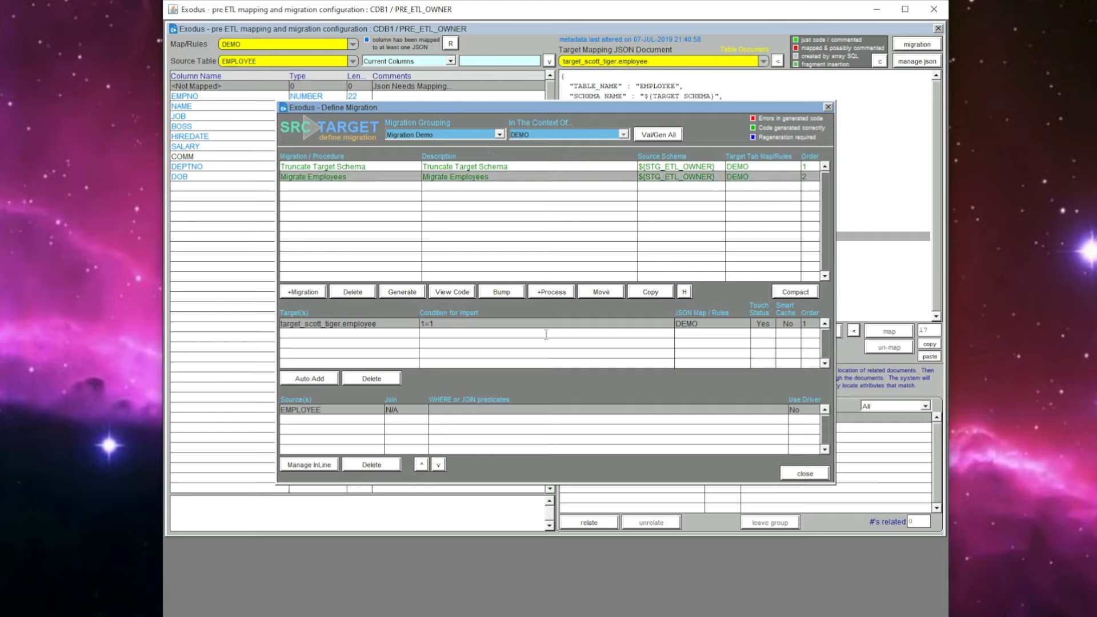
left_click(452, 291)
left_click_drag(797, 82, 774, 73)
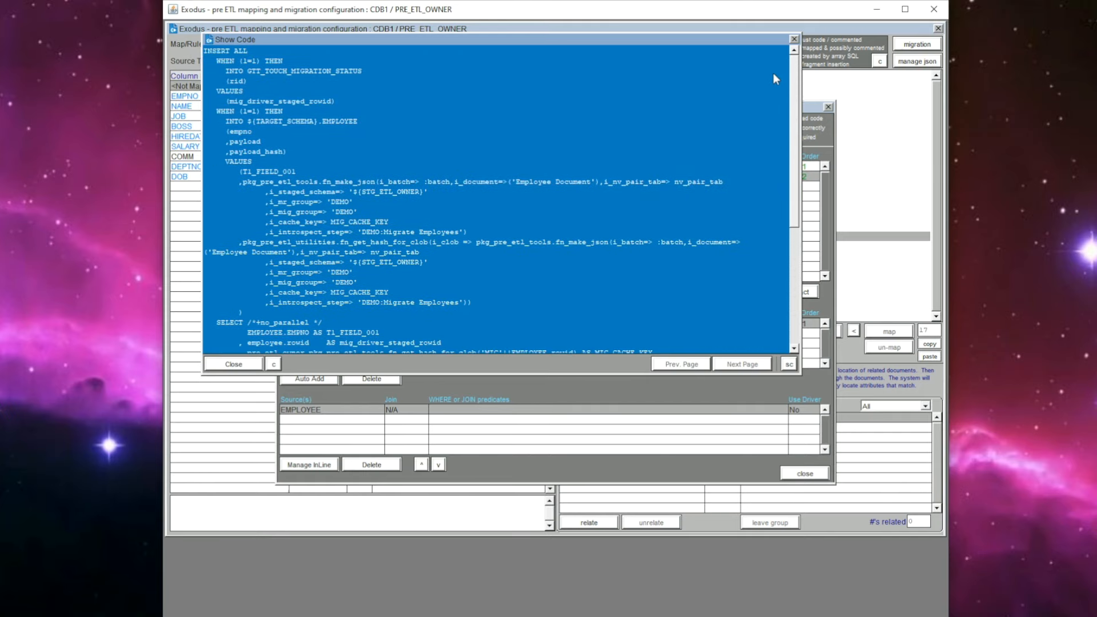
left_click(250, 367)
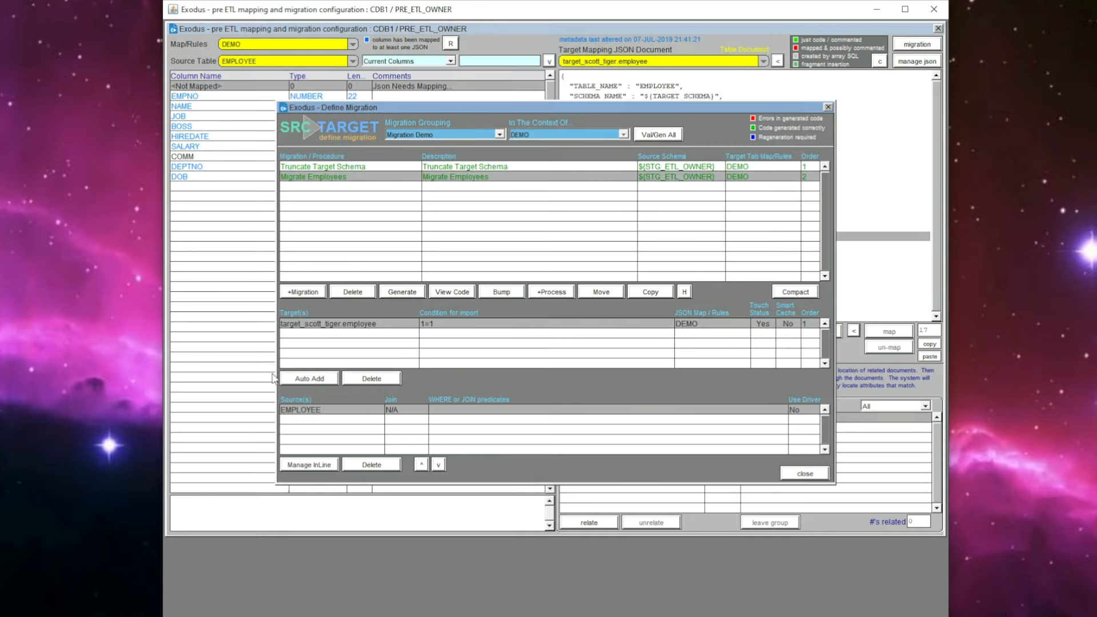